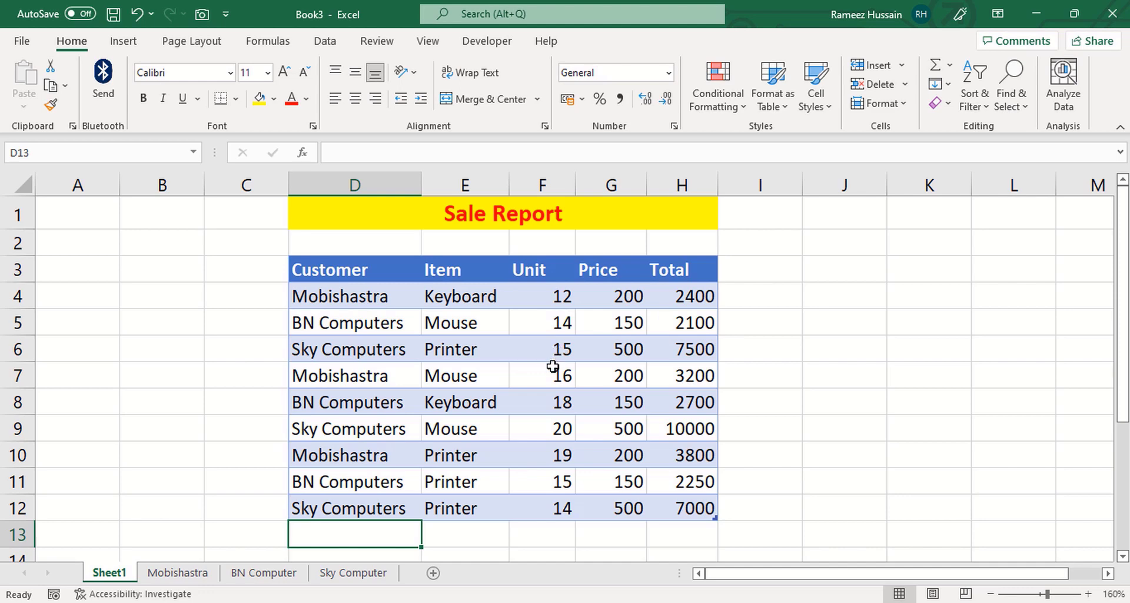
Step: Compare the Sale Report table on Sheet1 with the customer extracts on the Mobishastra, BN Computer and Sky Computer sheets
{"action": "left_click", "coordinate": [194, 574]}
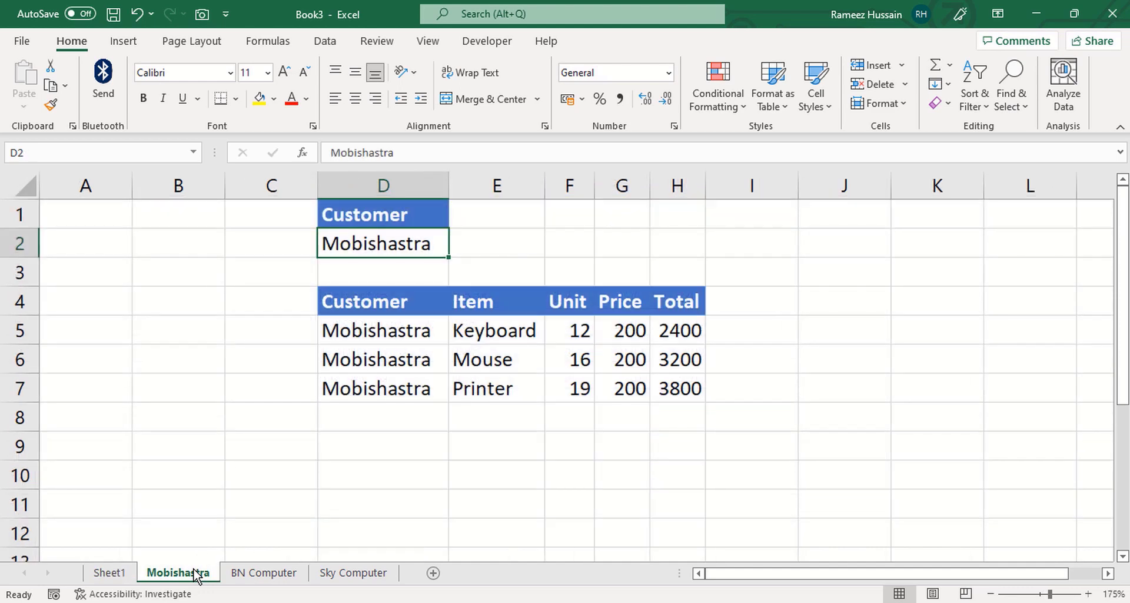
{"action": "left_click", "coordinate": [270, 574]}
{"action": "left_click", "coordinate": [353, 574]}
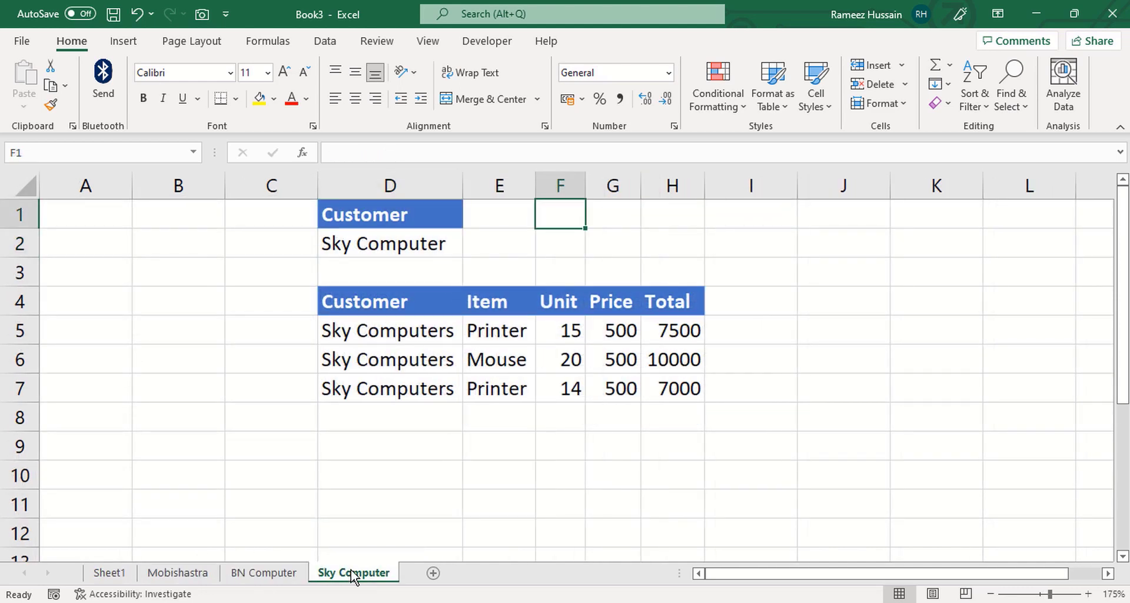
{"action": "left_click", "coordinate": [230, 574]}
{"action": "left_click", "coordinate": [177, 574]}
{"action": "left_click", "coordinate": [112, 574]}
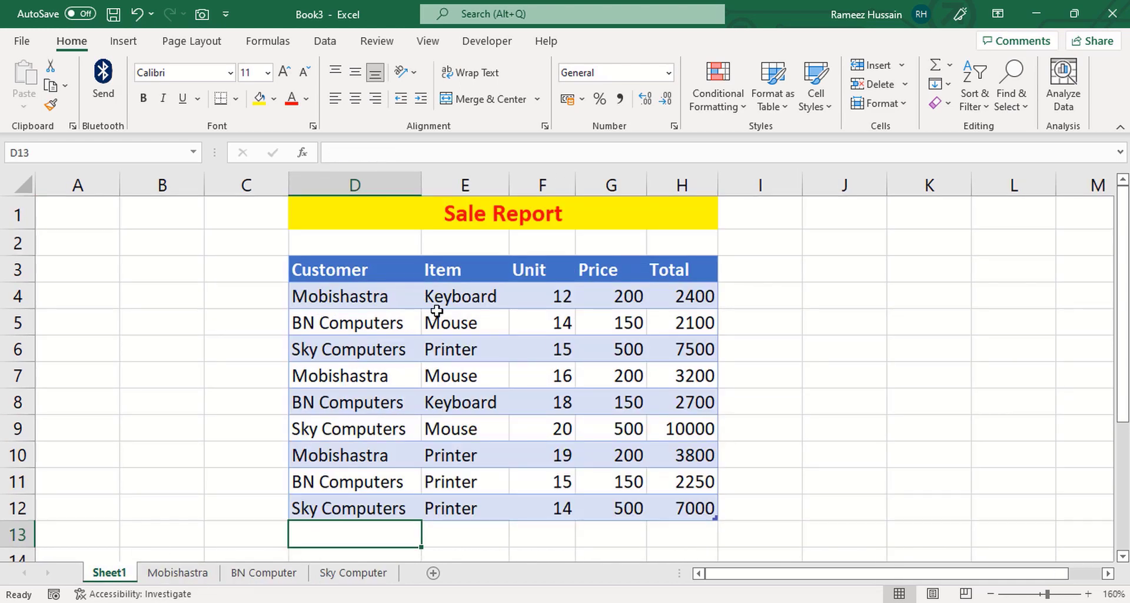
{"action": "left_click", "coordinate": [176, 574]}
{"action": "left_click", "coordinate": [280, 574]}
{"action": "left_click", "coordinate": [323, 573]}
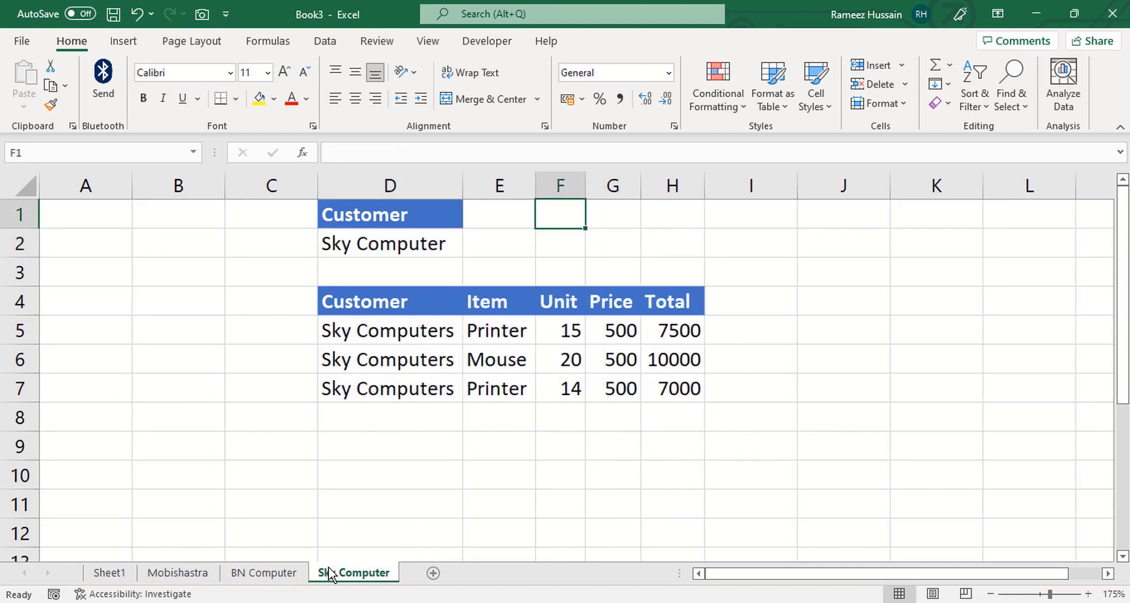
{"action": "left_click", "coordinate": [187, 574]}
{"action": "left_click", "coordinate": [125, 573]}
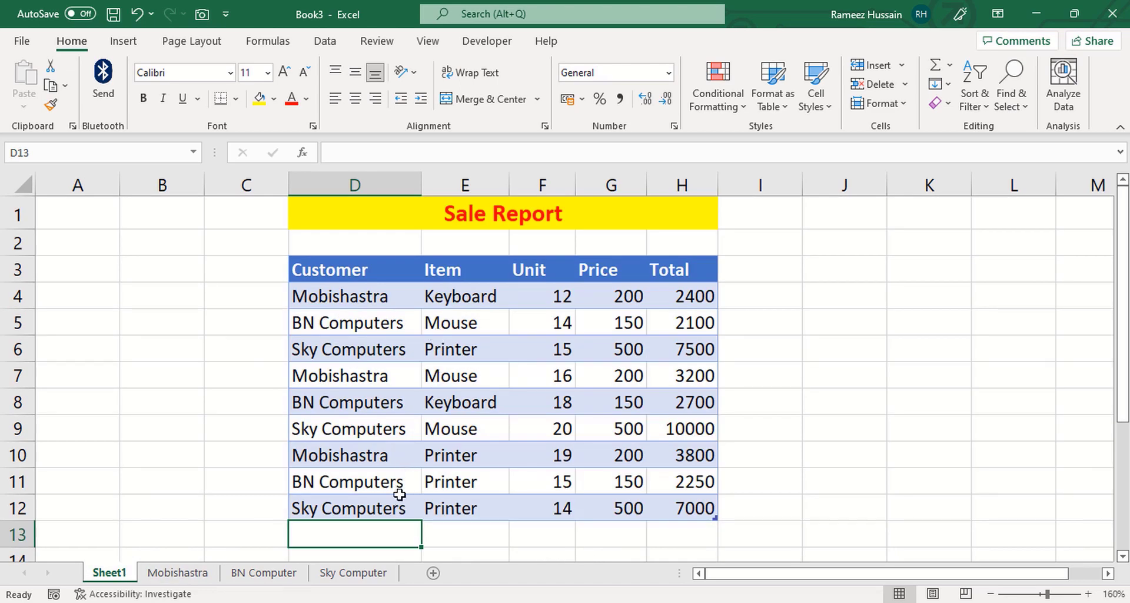
{"action": "left_click", "coordinate": [172, 574]}
{"action": "left_click", "coordinate": [290, 574]}
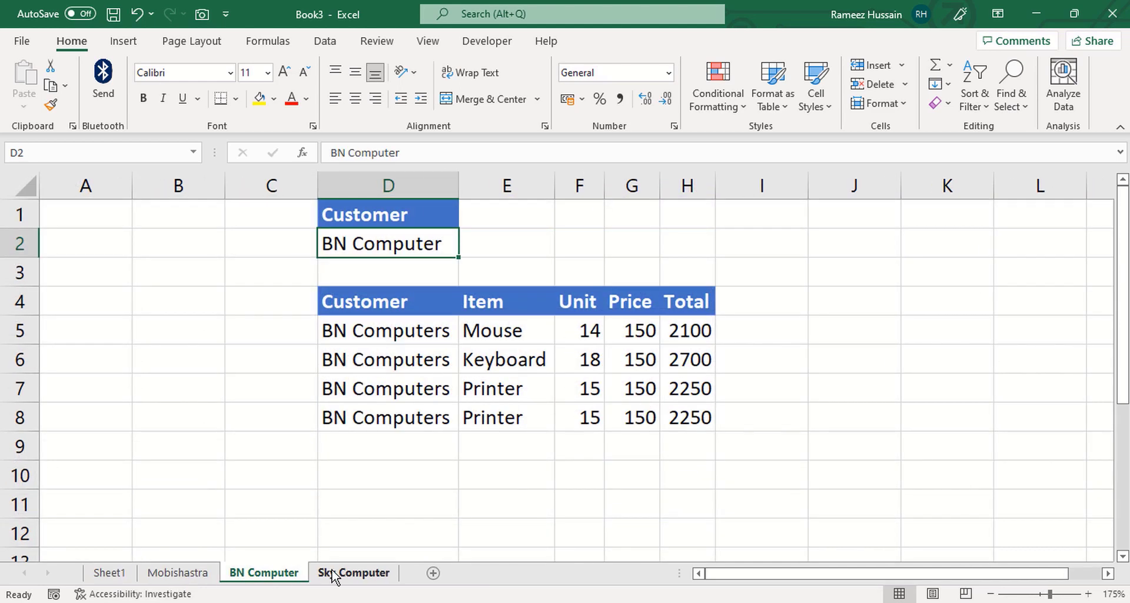
{"action": "left_click", "coordinate": [328, 574]}
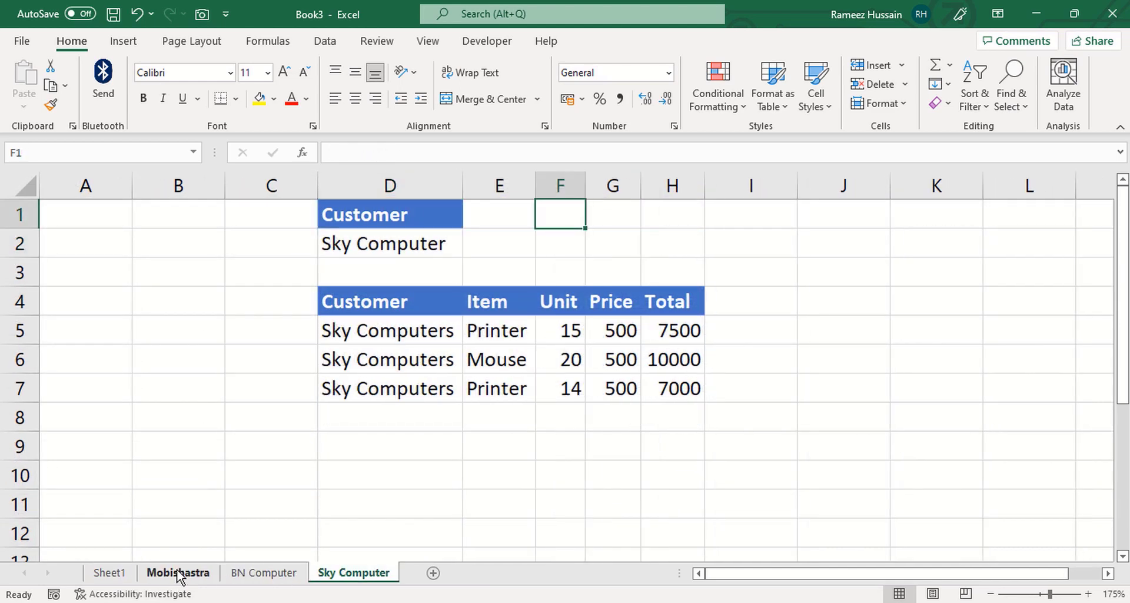
{"action": "left_click", "coordinate": [178, 574]}
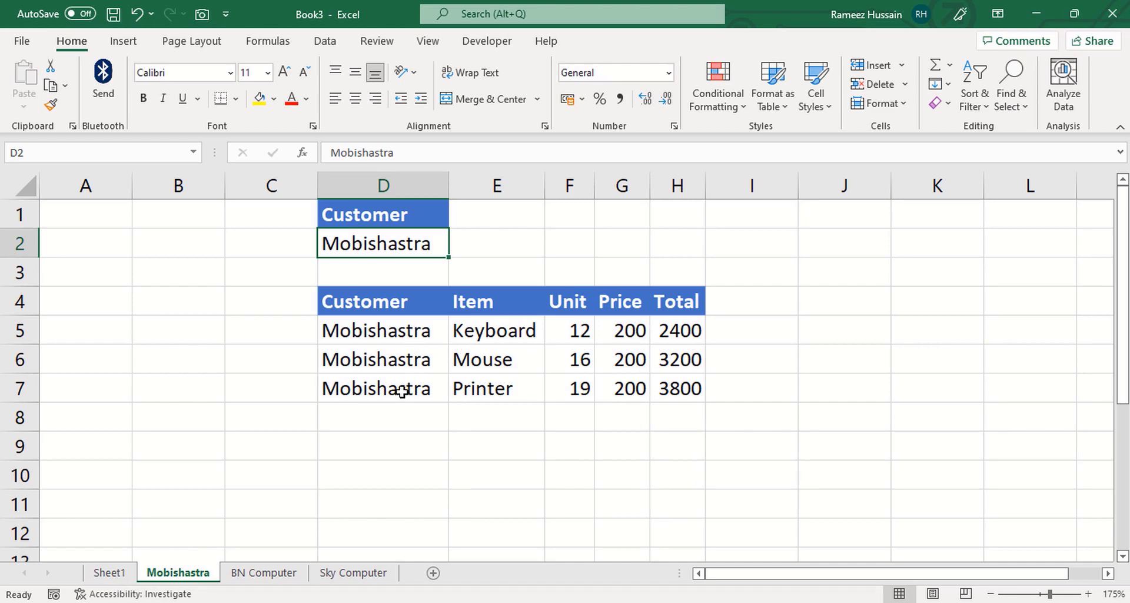
{"action": "left_click", "coordinate": [122, 574]}
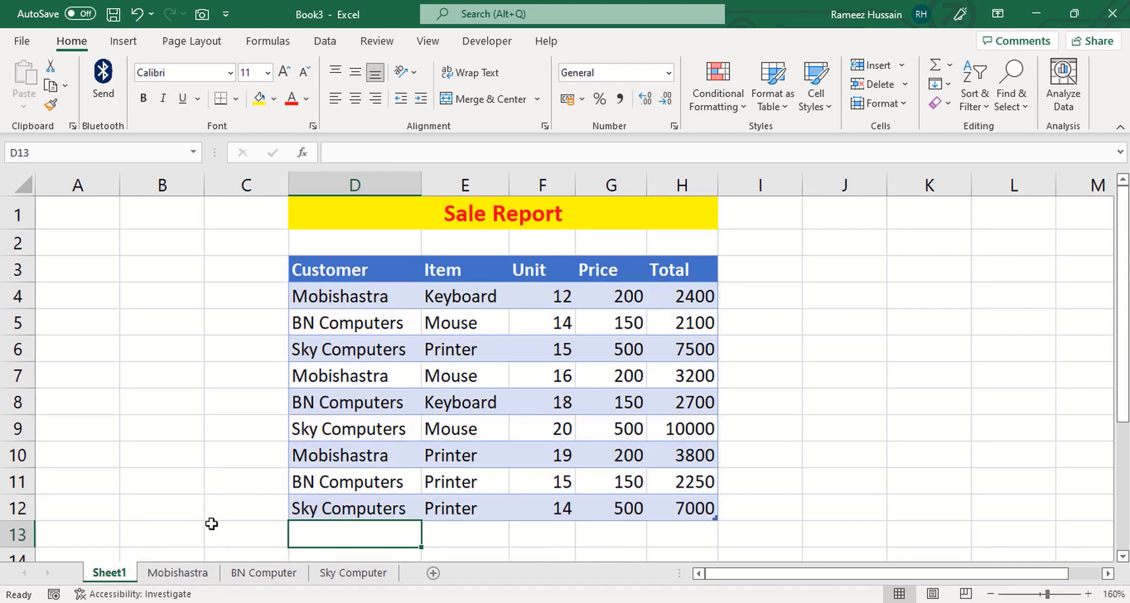
Step: Append a copy of the Mobishastra Printer row to the Sale Report table in row 13 and check the Mobishastra sheet
{"action": "left_click_drag", "start_coordinate": [340, 453], "coordinate": [657, 451]}
{"action": "key", "text": "ctrl+c"}
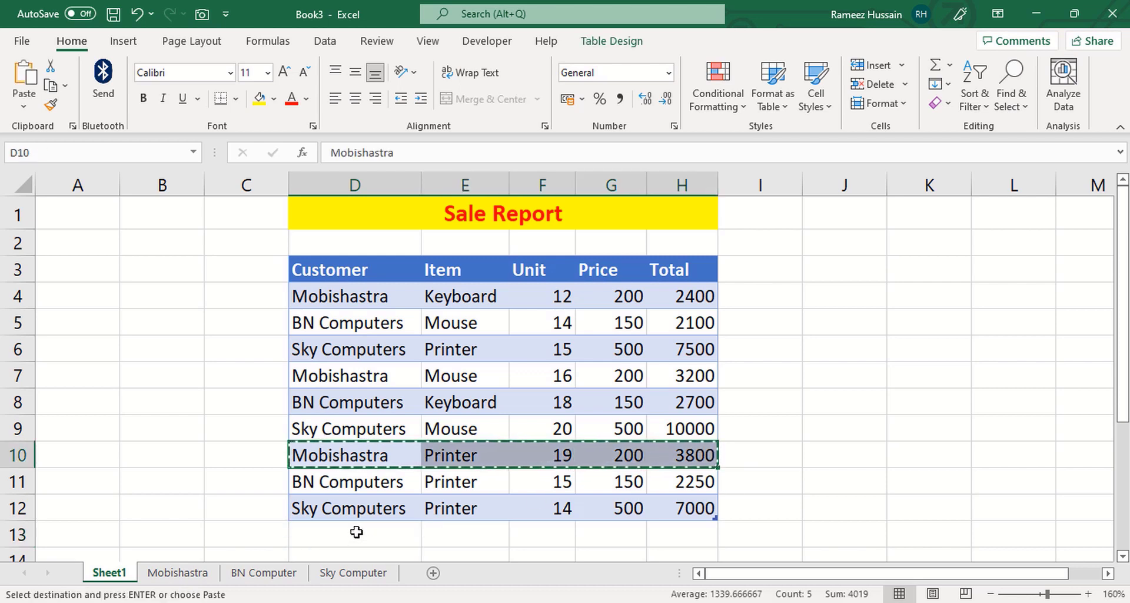
{"action": "left_click", "coordinate": [357, 533]}
{"action": "key", "text": "ctrl+v"}
{"action": "key", "text": "Escape"}
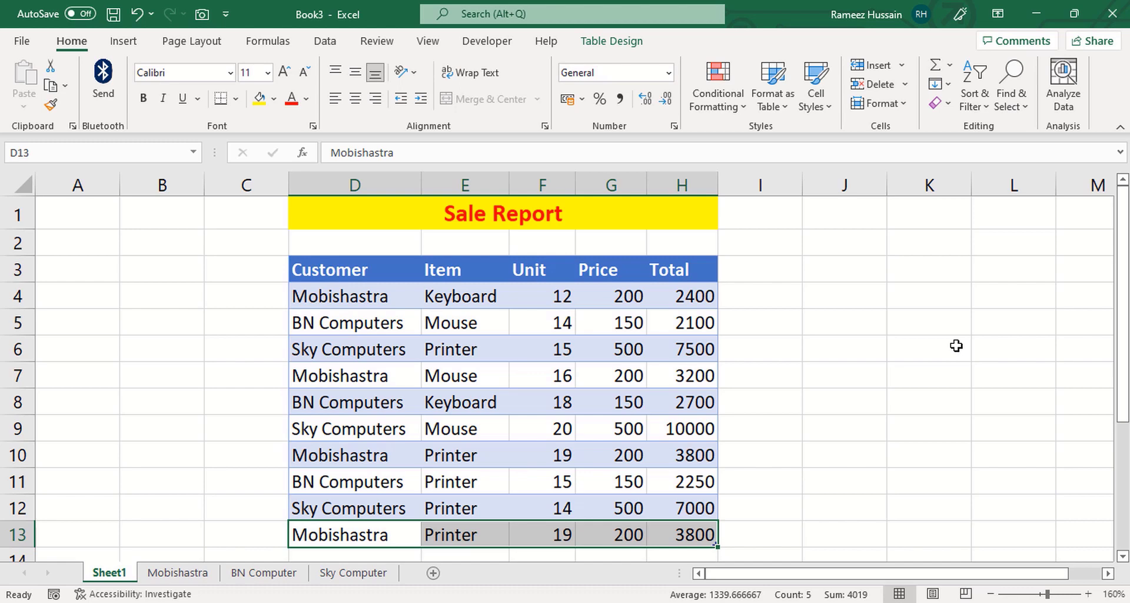
{"action": "left_click", "coordinate": [162, 574]}
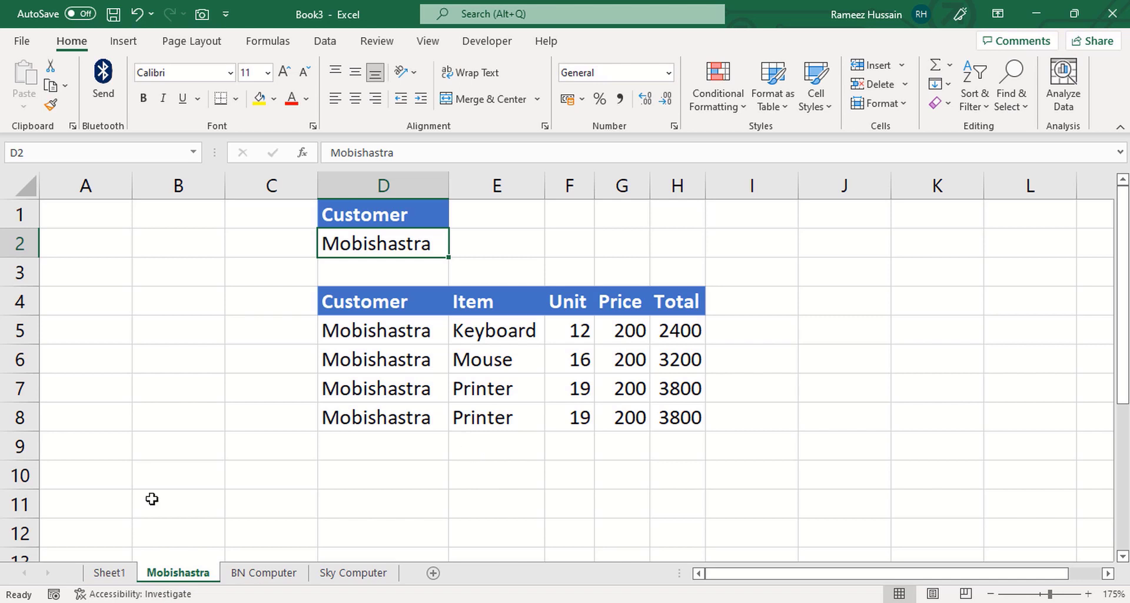
{"action": "left_click", "coordinate": [110, 571]}
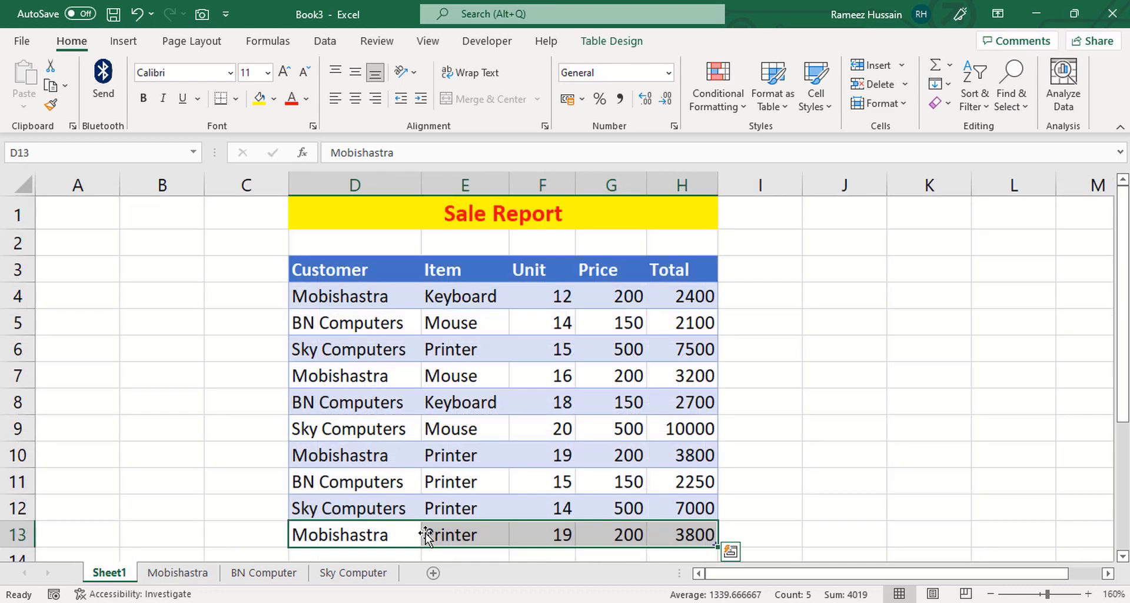
Step: Append a copy of the BN Computers Keyboard row to the Sale Report table in row 14 and check the customer sheets
{"action": "left_click", "coordinate": [342, 433]}
{"action": "left_click_drag", "start_coordinate": [341, 402], "coordinate": [680, 393]}
{"action": "key", "text": "ctrl+c"}
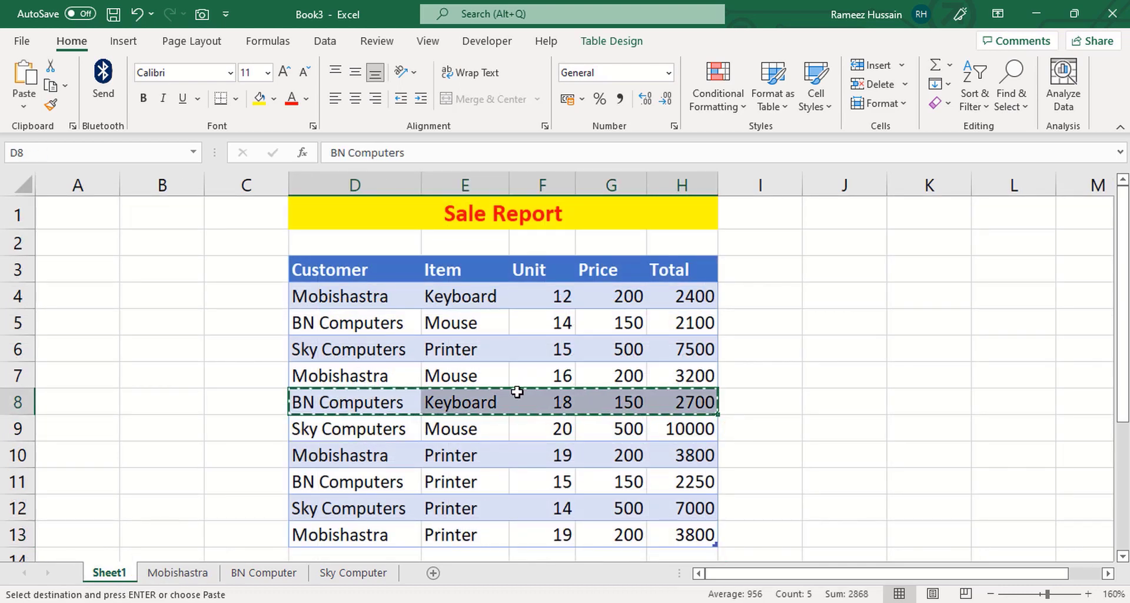
{"action": "scroll", "coordinate": [363, 406], "scroll_direction": "down", "scroll_amount": 2}
{"action": "left_click", "coordinate": [355, 394]}
{"action": "key", "text": "ctrl+v"}
{"action": "key", "text": "Escape"}
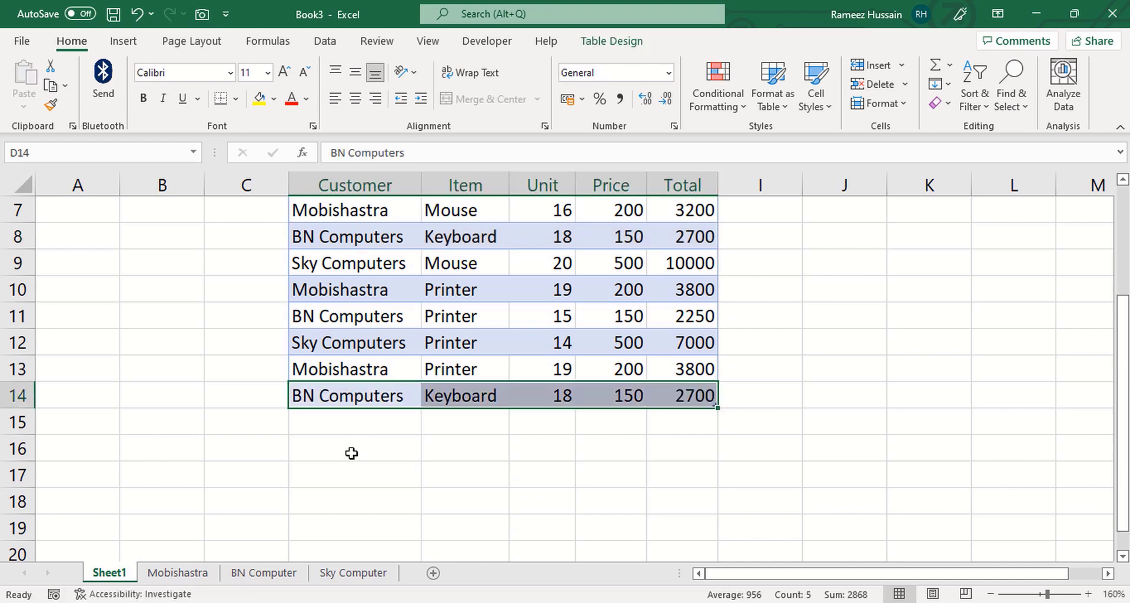
{"action": "left_click", "coordinate": [277, 573]}
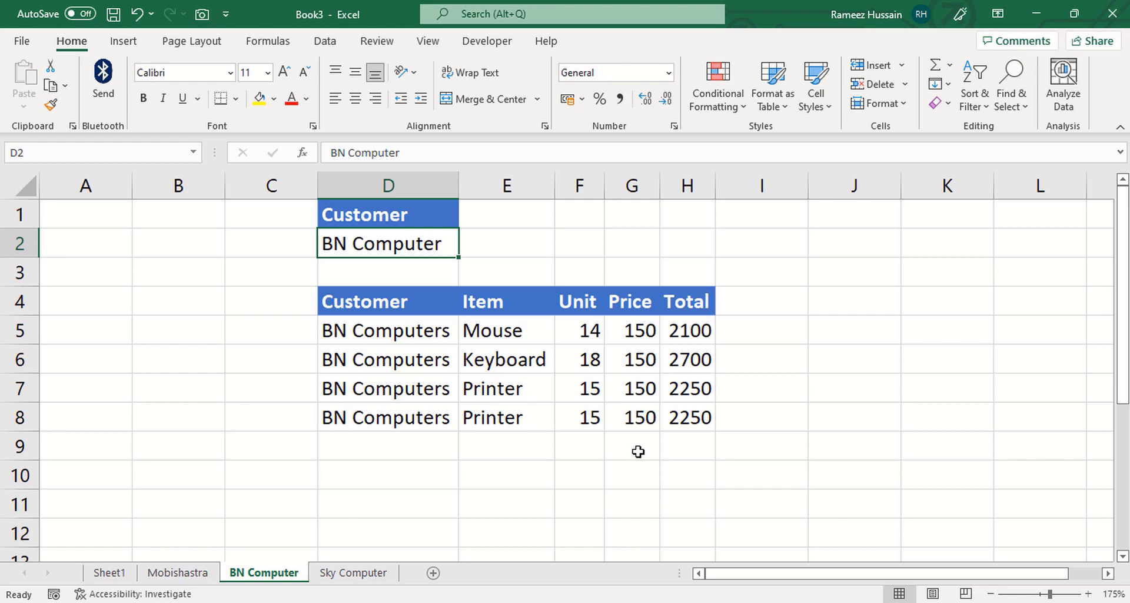
{"action": "left_click", "coordinate": [109, 572]}
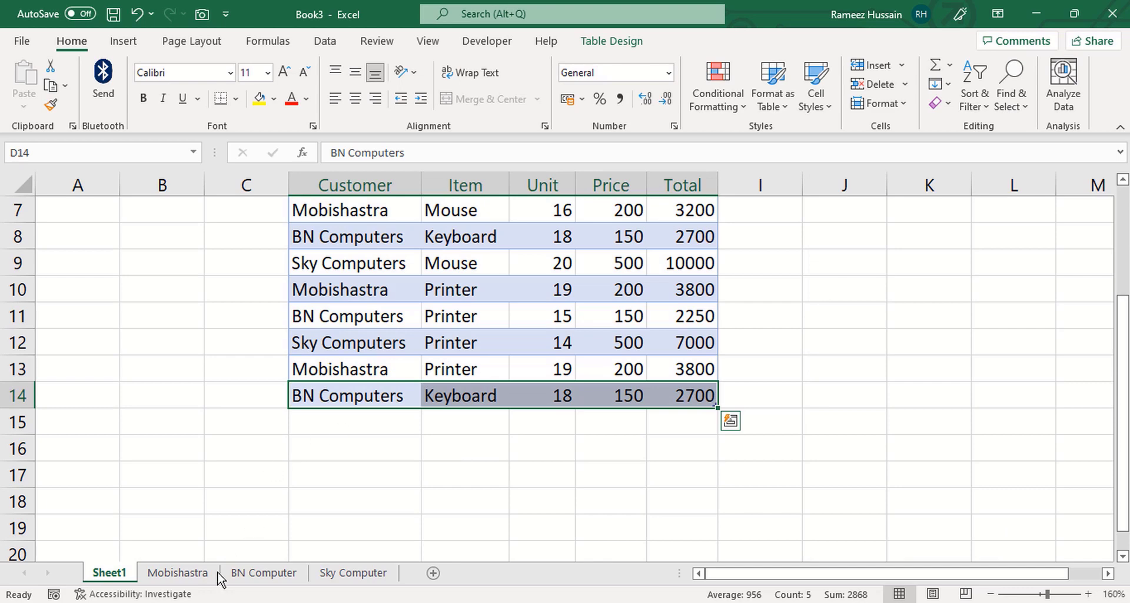
{"action": "left_click", "coordinate": [194, 574]}
{"action": "left_click", "coordinate": [259, 574]}
{"action": "left_click", "coordinate": [354, 574]}
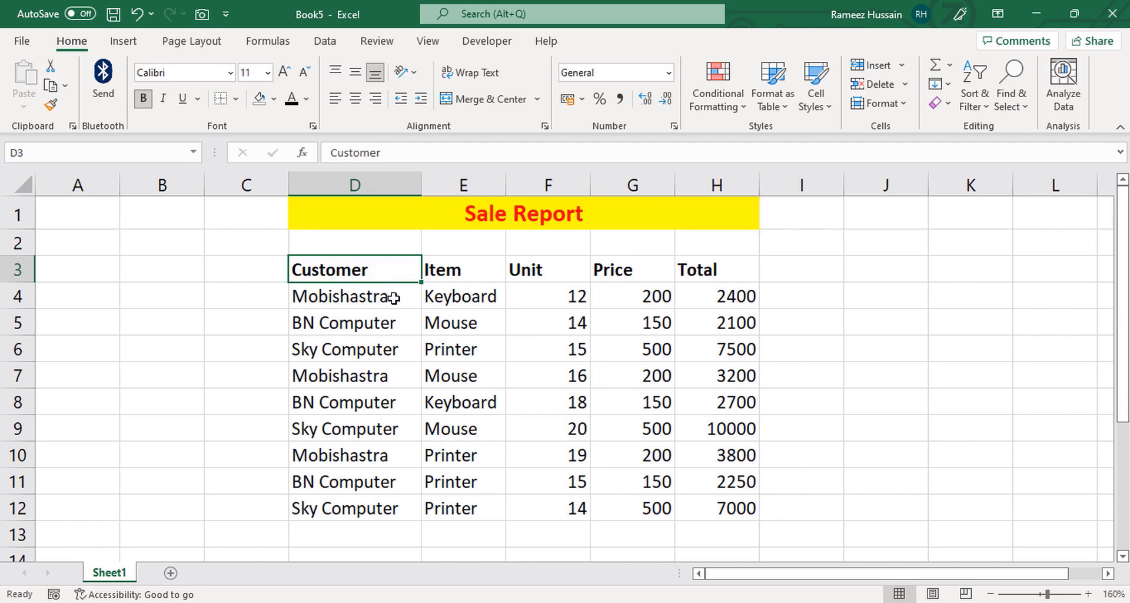
Step: Convert the sales data range D3:H12 into a table with headers
{"action": "key", "text": "ctrl+t"}
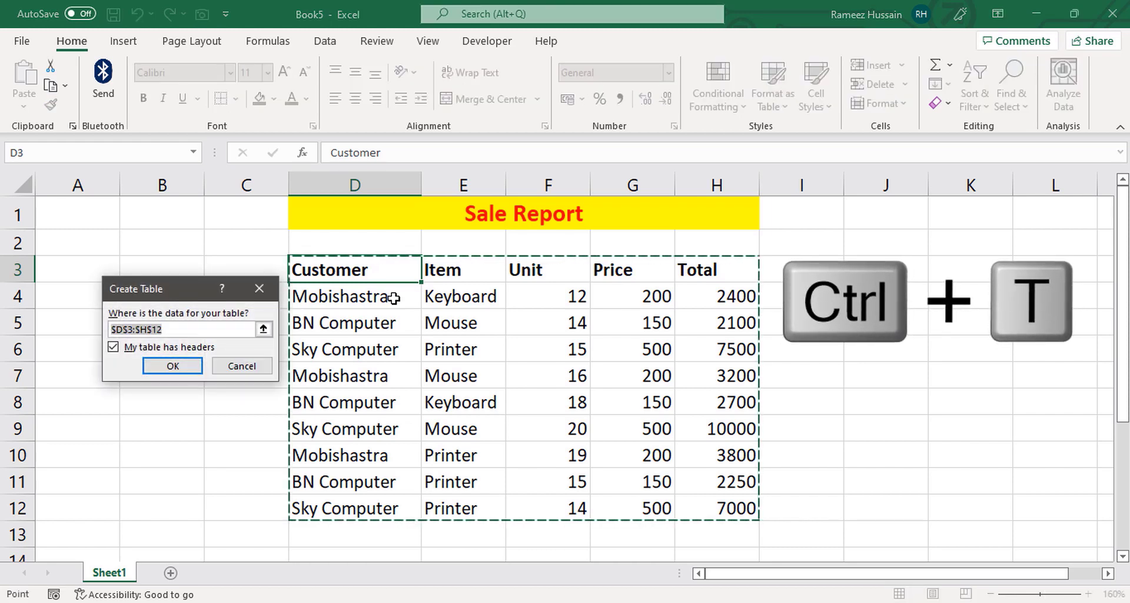
{"action": "left_click", "coordinate": [194, 372]}
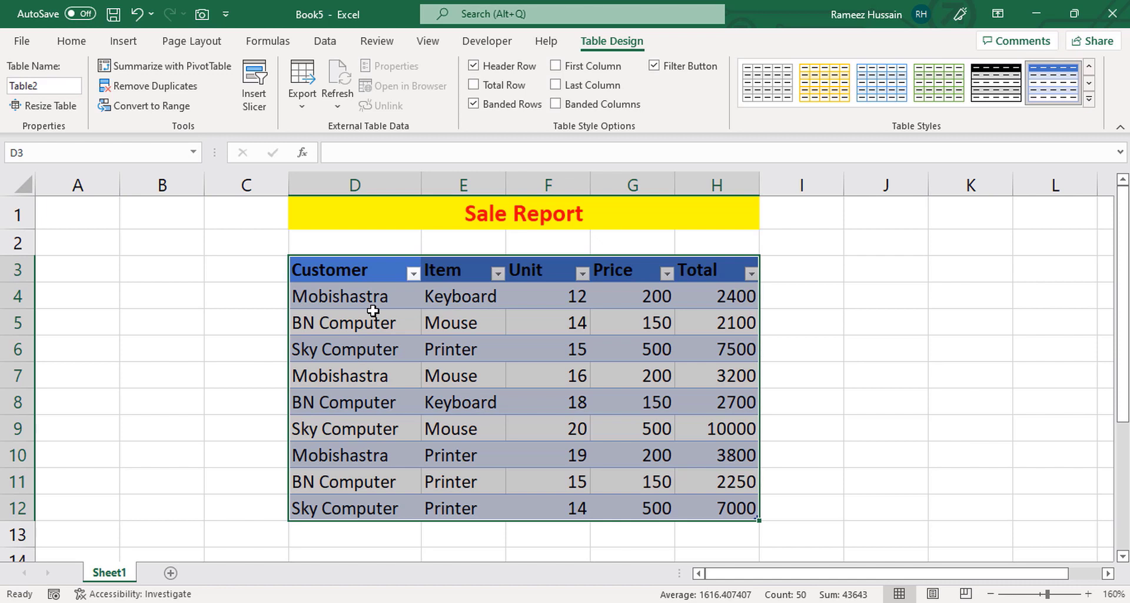
{"action": "left_click", "coordinate": [64, 41]}
{"action": "left_click", "coordinate": [235, 299]}
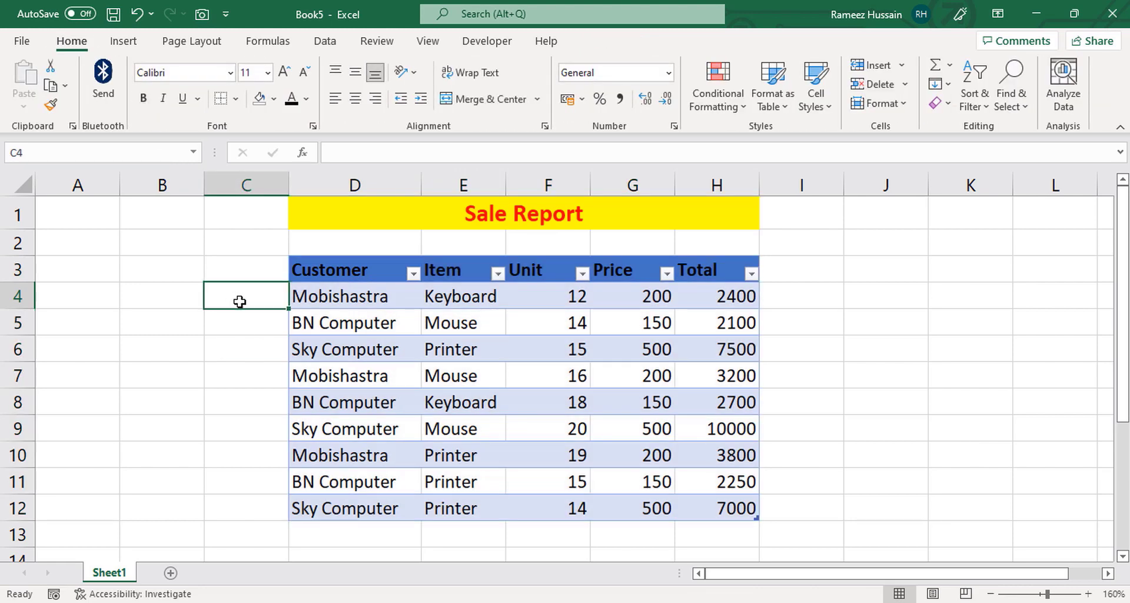
{"action": "left_click", "coordinate": [313, 299]}
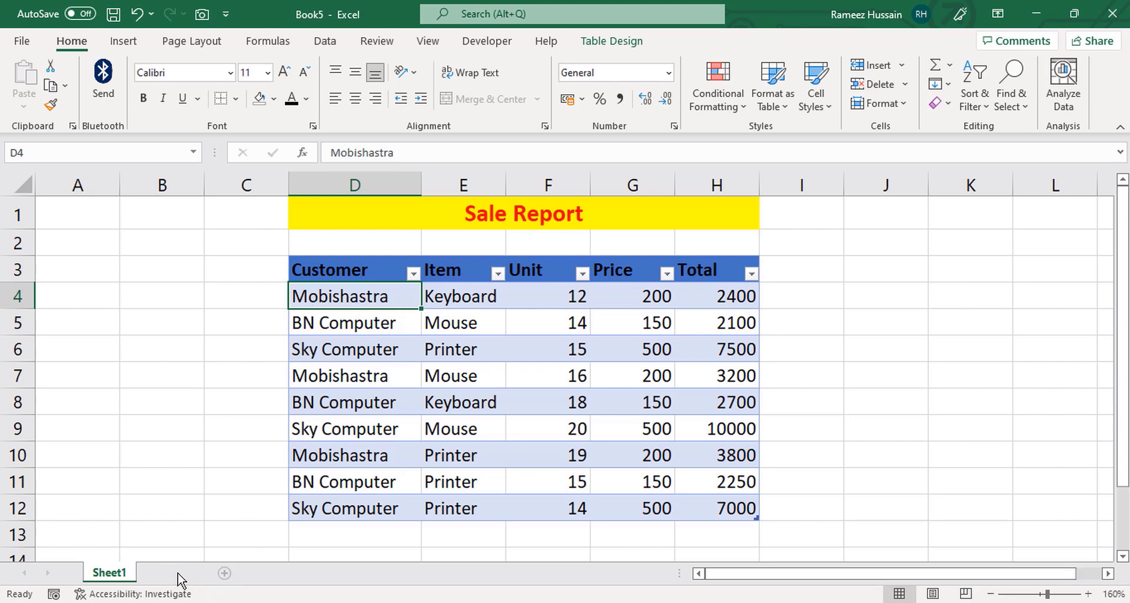
Step: Add three new blank worksheets after Sheet1
{"action": "left_click", "coordinate": [171, 573]}
{"action": "left_click", "coordinate": [222, 573]}
{"action": "left_click", "coordinate": [277, 573]}
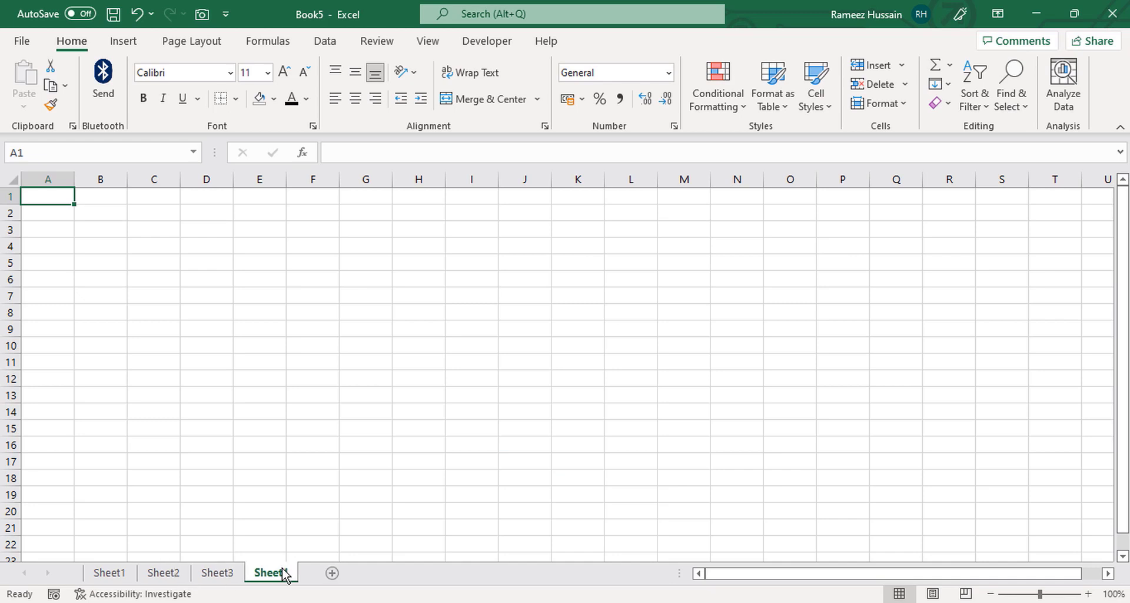
Step: Rename Sheet2 as Mobishastra
{"action": "left_click", "coordinate": [167, 573]}
{"action": "right_click", "coordinate": [167, 576]}
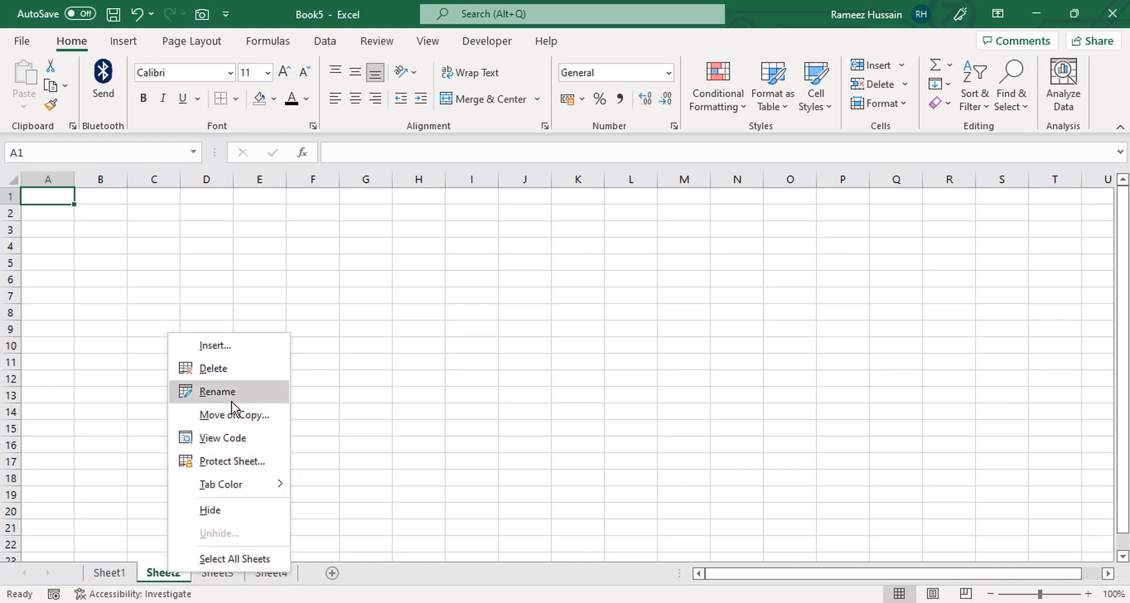
{"action": "left_click", "coordinate": [233, 400]}
{"action": "type", "text": "Mobis"}
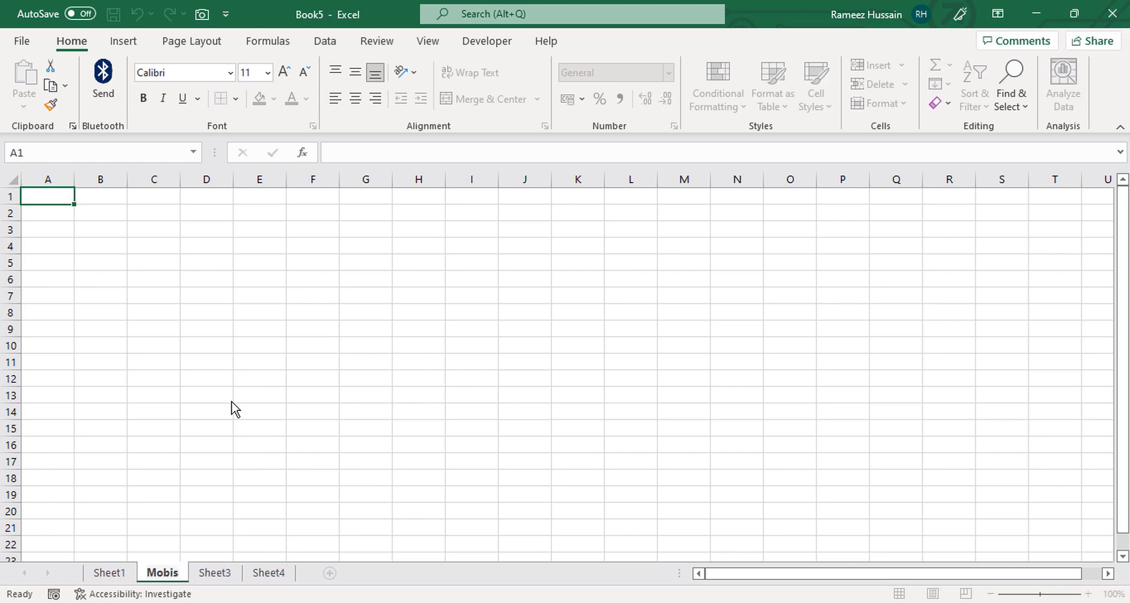
{"action": "type", "text": "hastra"}
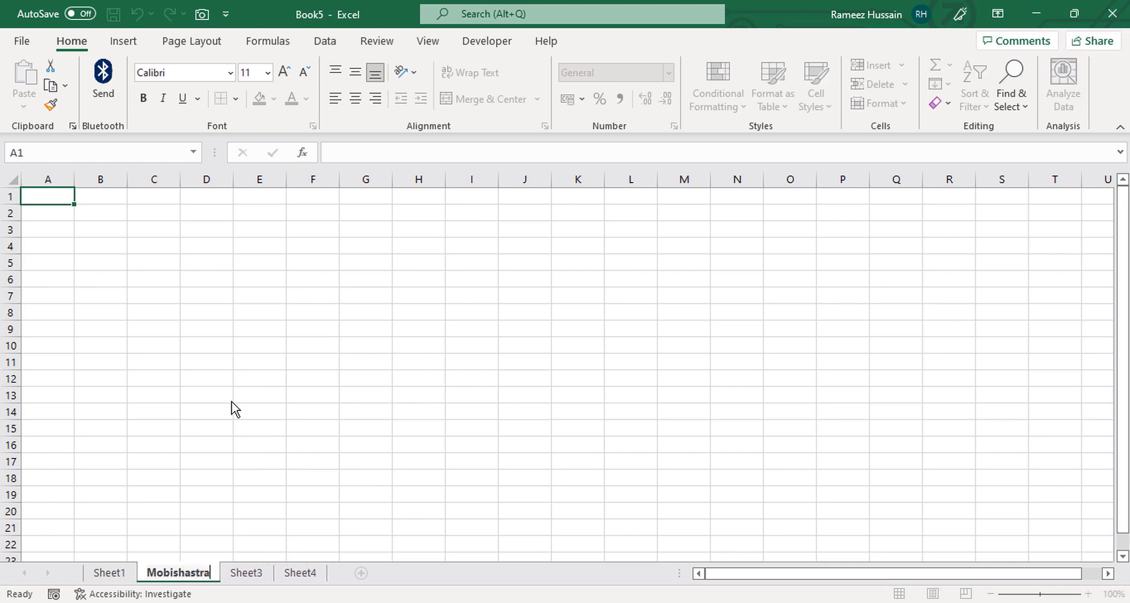
Step: Rename Sheet3 as BN Computer
{"action": "left_click", "coordinate": [254, 575]}
{"action": "right_click", "coordinate": [257, 572]}
{"action": "left_click", "coordinate": [328, 397]}
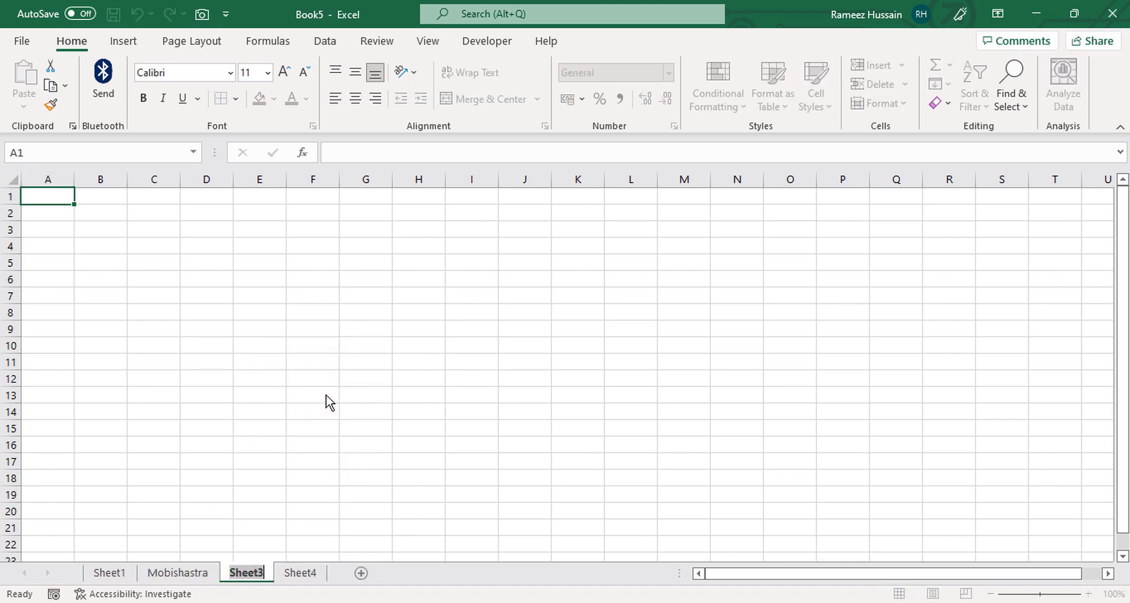
{"action": "type", "text": "BN Com"}
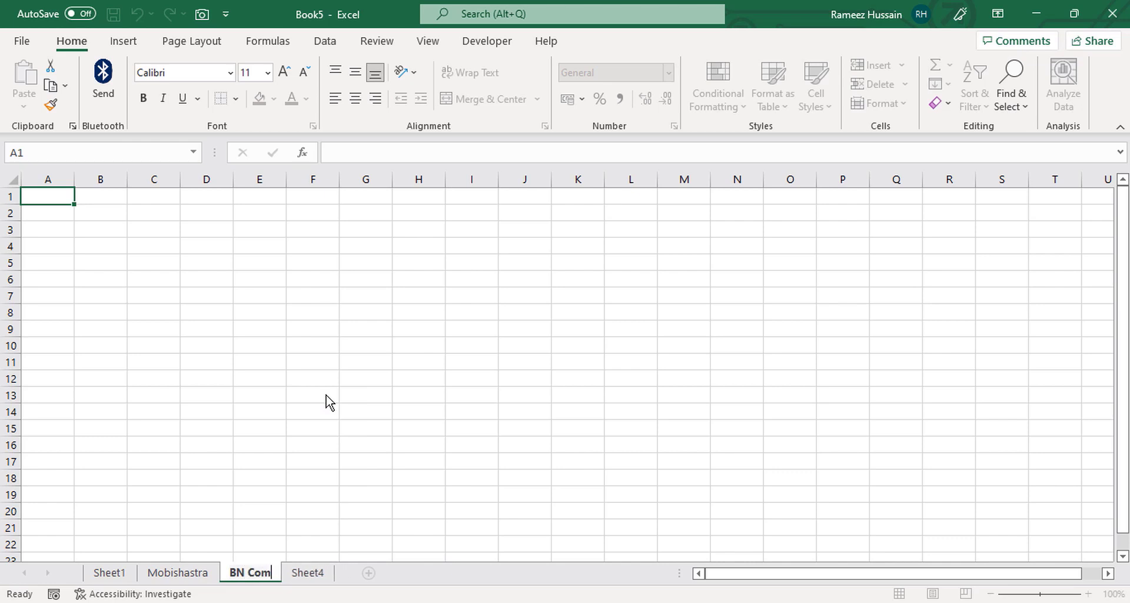
{"action": "type", "text": "puter"}
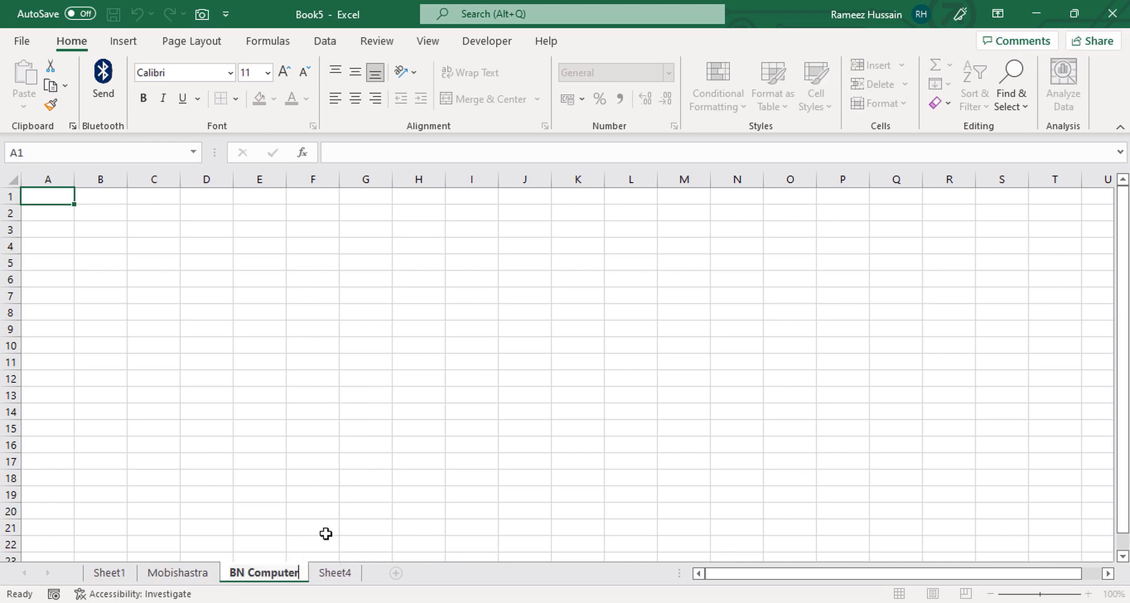
Step: Rename Sheet4 as Sky Computer
{"action": "left_click", "coordinate": [330, 573]}
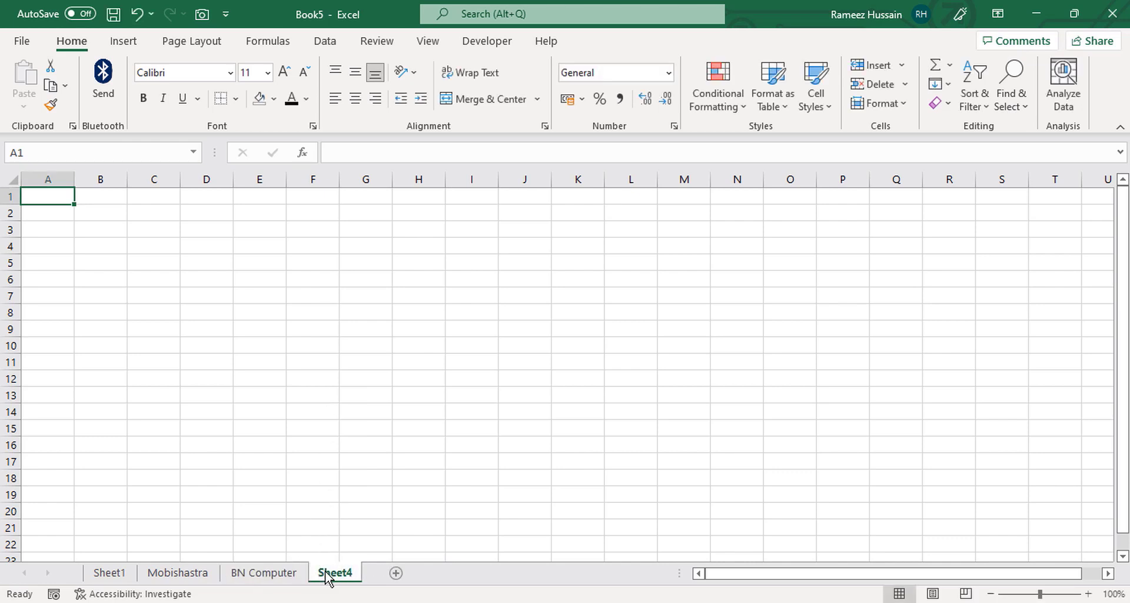
{"action": "right_click", "coordinate": [329, 573]}
{"action": "left_click", "coordinate": [354, 392]}
{"action": "type", "text": "Sky"}
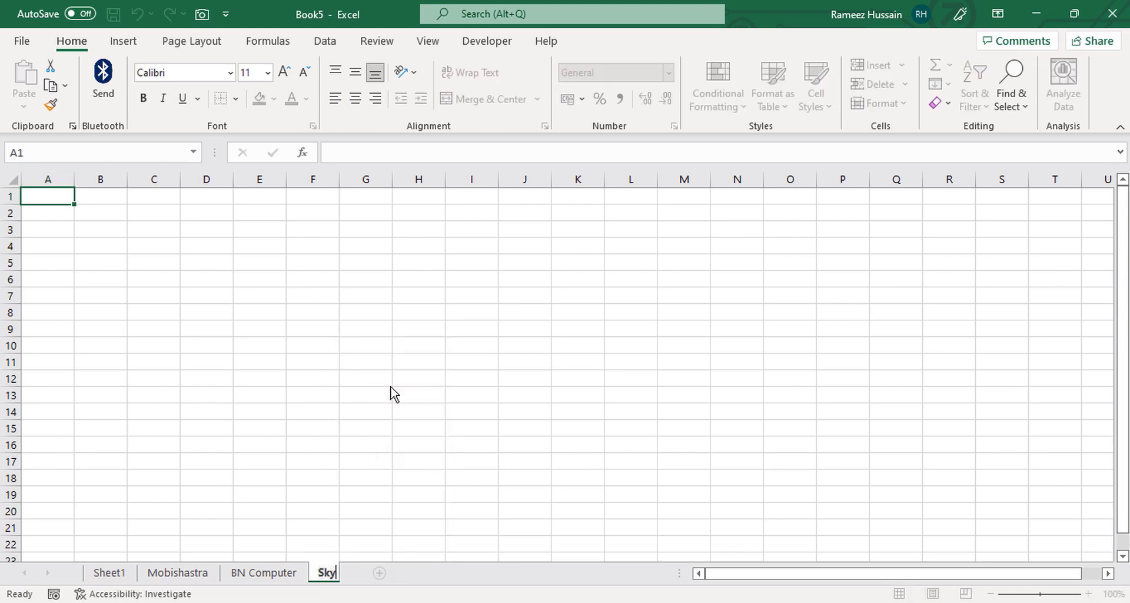
{"action": "type", "text": " Computer"}
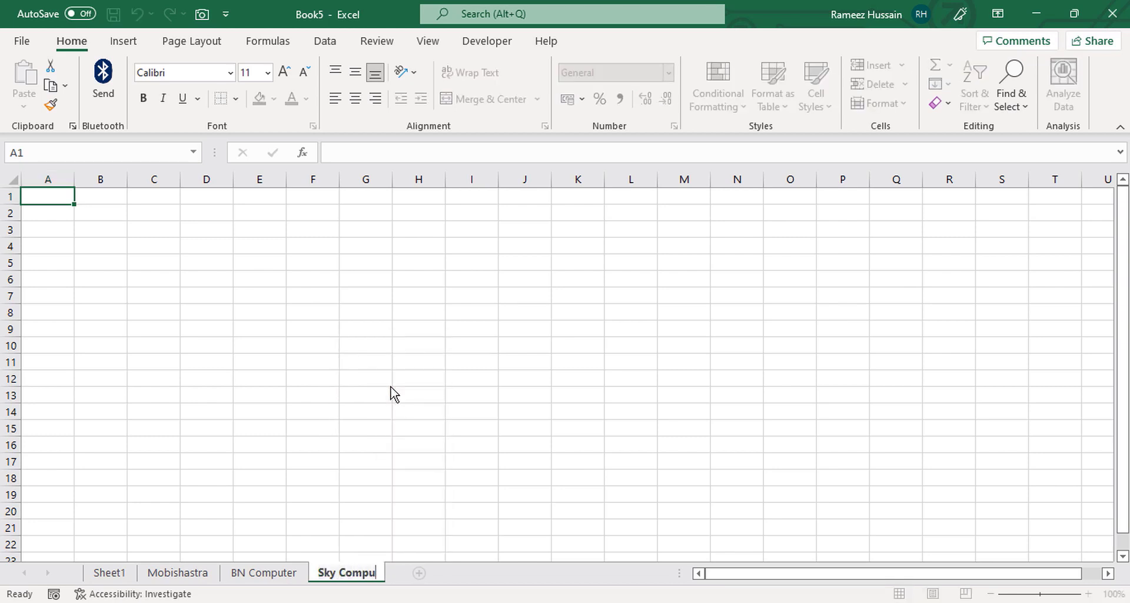
{"action": "left_click", "coordinate": [277, 576]}
Step: Copy the table headers from Customer to Total in Sheet1 into cell D4 of the grouped Mobishastra, BN Computer and Sky Computer sheets
{"action": "left_click", "coordinate": [200, 575]}
{"action": "left_click", "coordinate": [105, 573]}
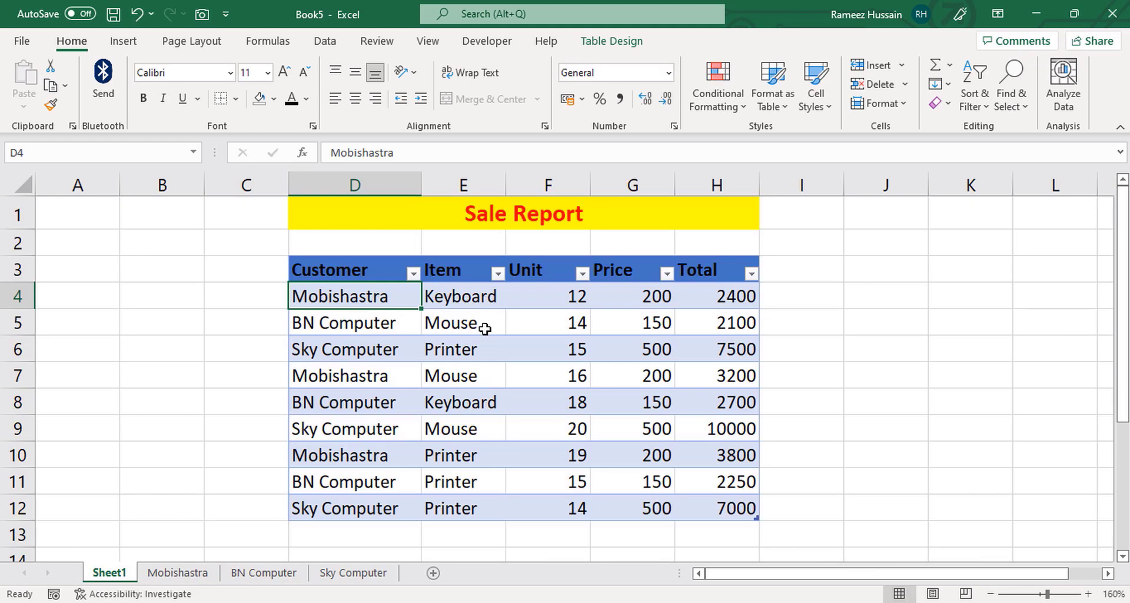
{"action": "left_click_drag", "start_coordinate": [347, 268], "coordinate": [696, 270]}
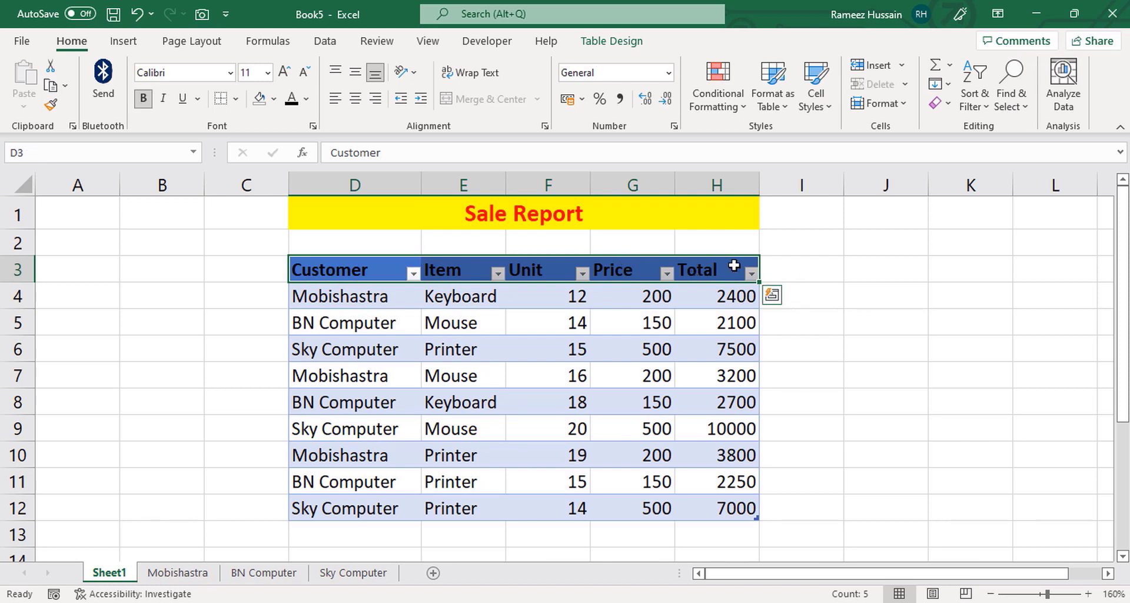
{"action": "key", "text": "ctrl+c"}
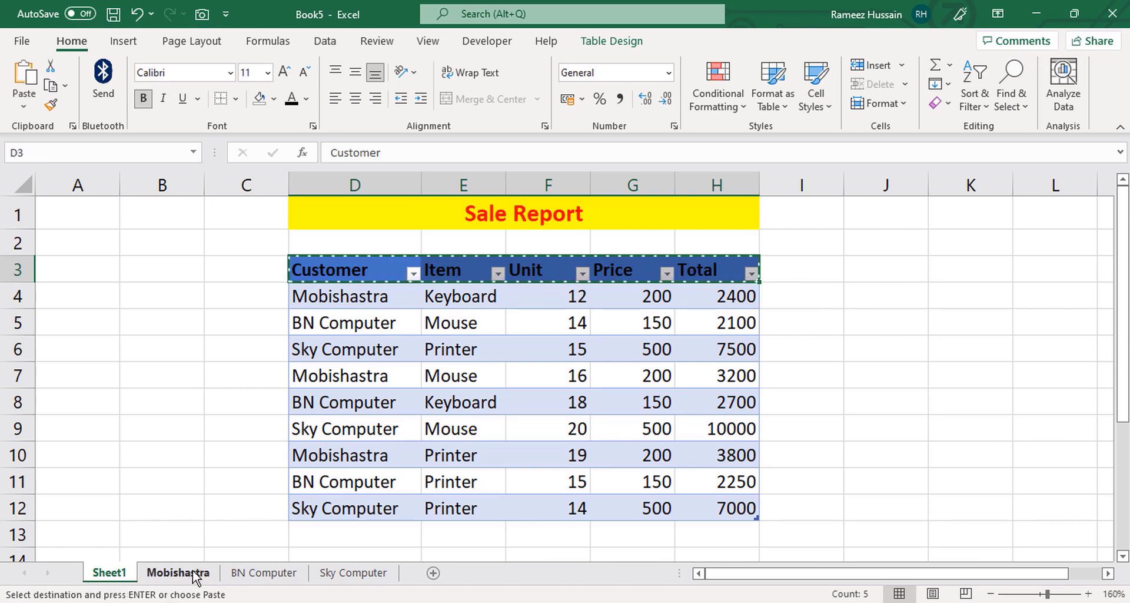
{"action": "left_click", "coordinate": [177, 572]}
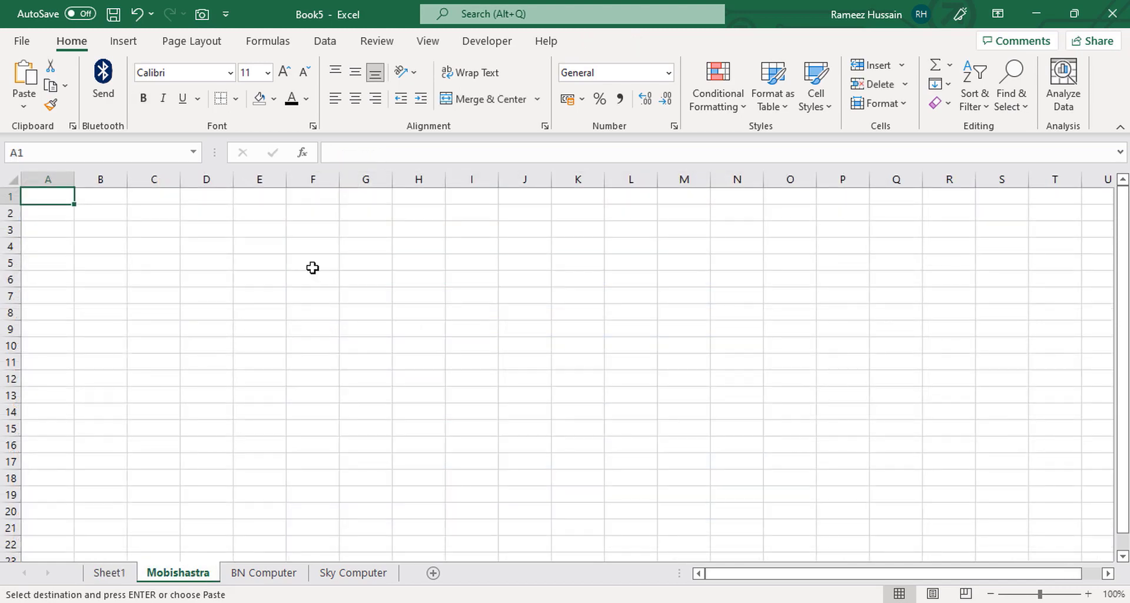
{"action": "left_click", "coordinate": [202, 247]}
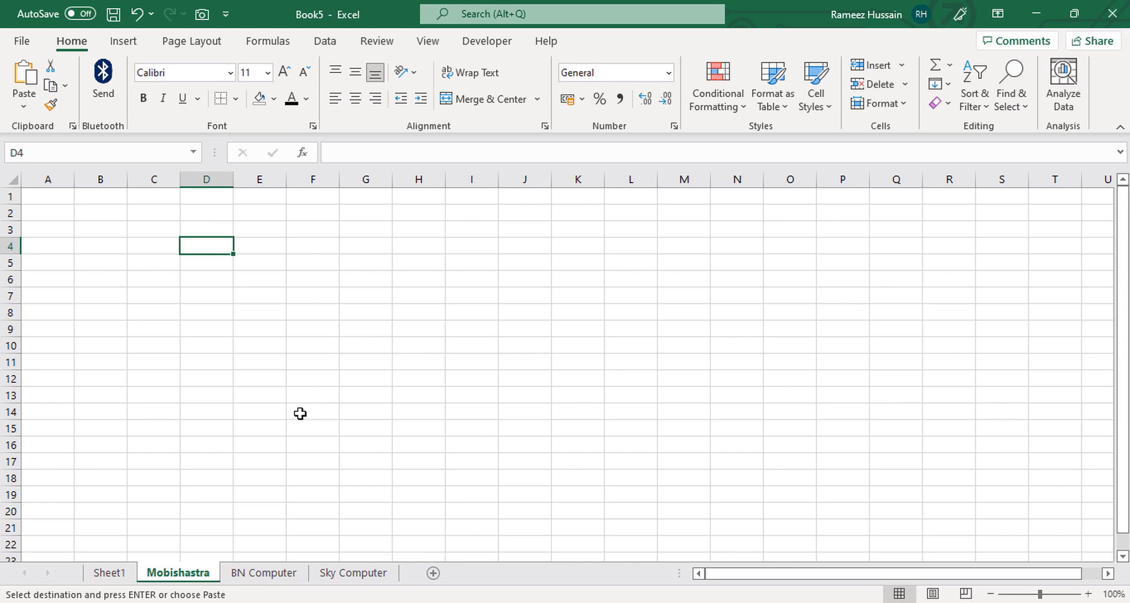
{"action": "left_click", "coordinate": [283, 572], "text": "ctrl"}
{"action": "left_click", "coordinate": [352, 573], "text": "ctrl"}
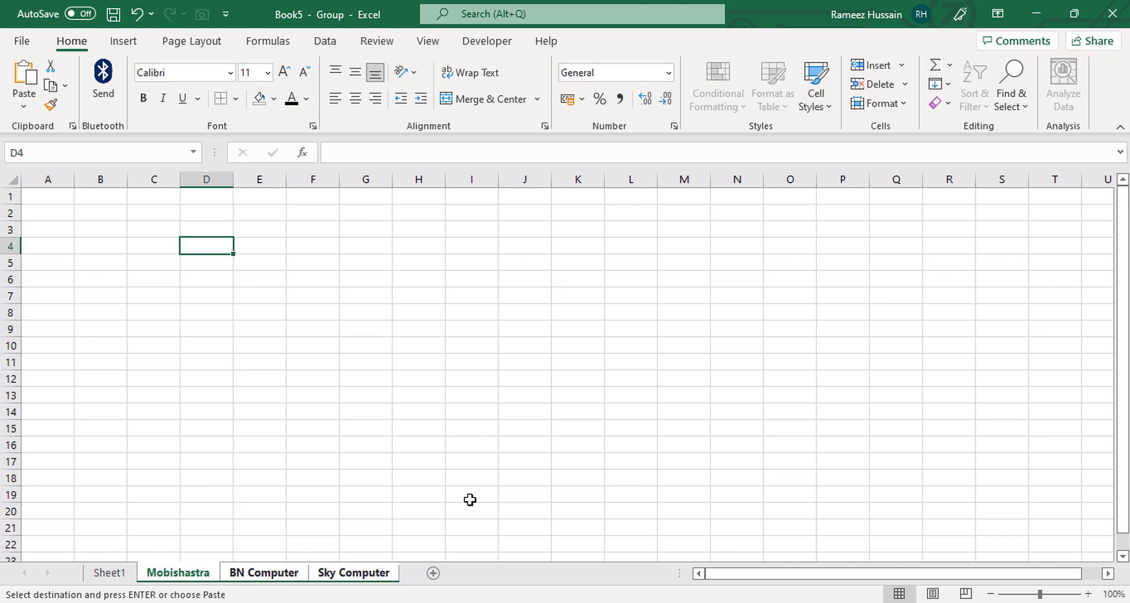
{"action": "key", "text": "ctrl+v"}
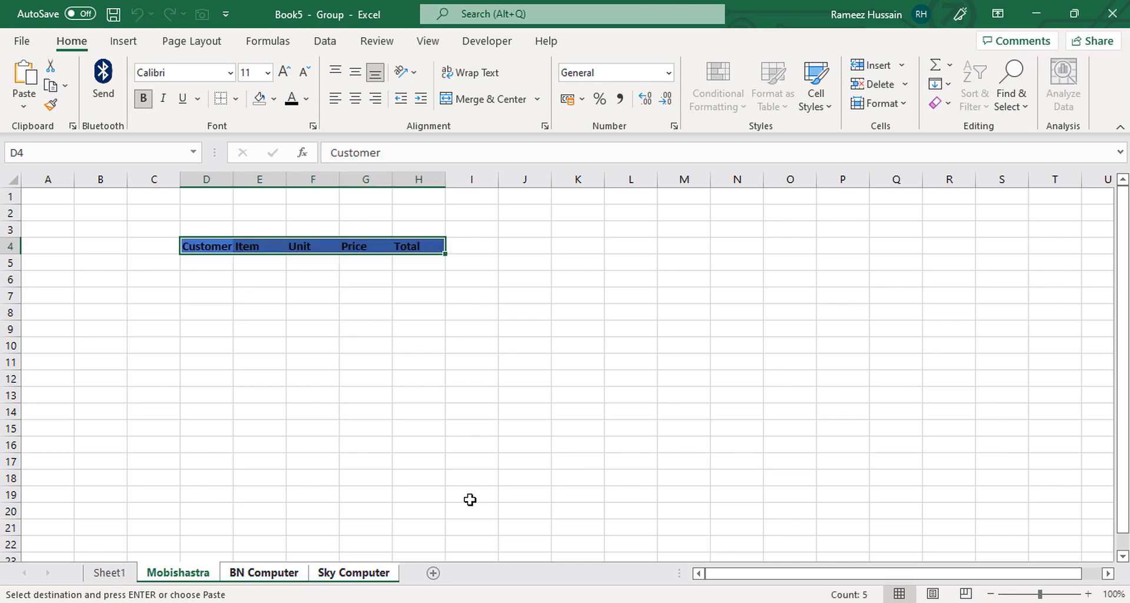
Step: Copy the Customer header from D4 into cell D1 on the grouped customer sheets
{"action": "left_click", "coordinate": [206, 244]}
{"action": "key", "text": "ctrl+c"}
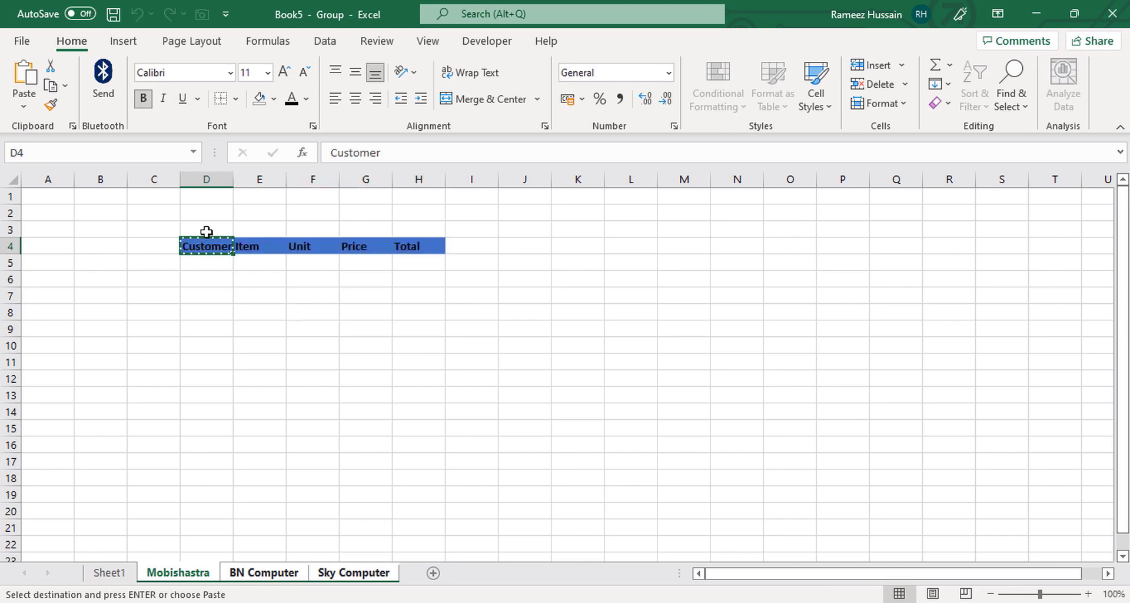
{"action": "left_click", "coordinate": [207, 195]}
{"action": "key", "text": "Return"}
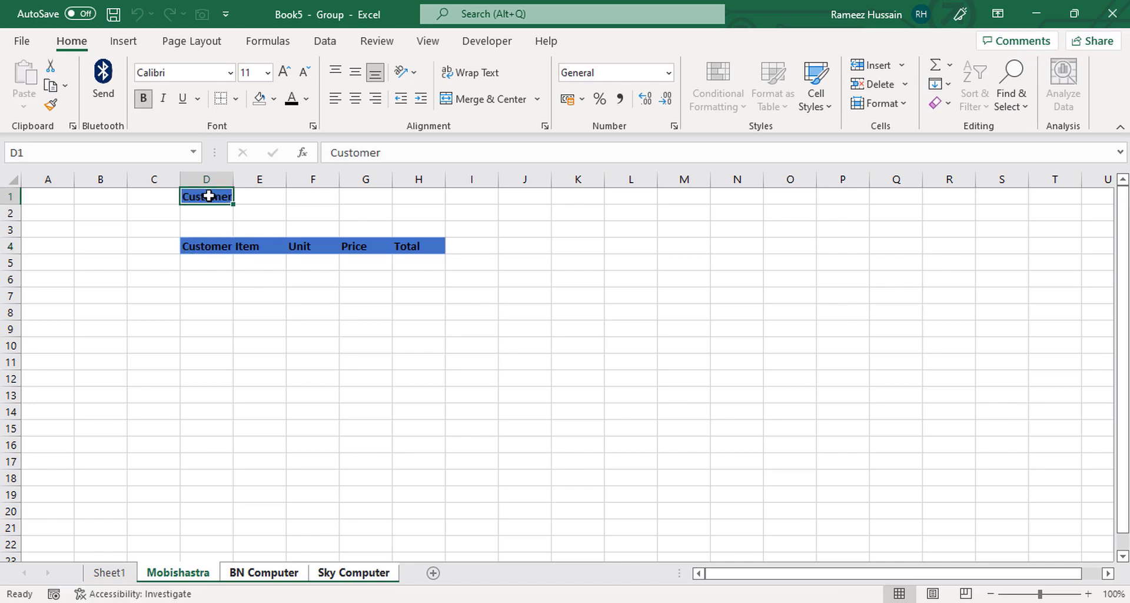
Step: Widen columns D through H on the grouped customer sheets
{"action": "scroll", "coordinate": [504, 339], "scroll_direction": "up", "scroll_amount": 3, "text": "ctrl"}
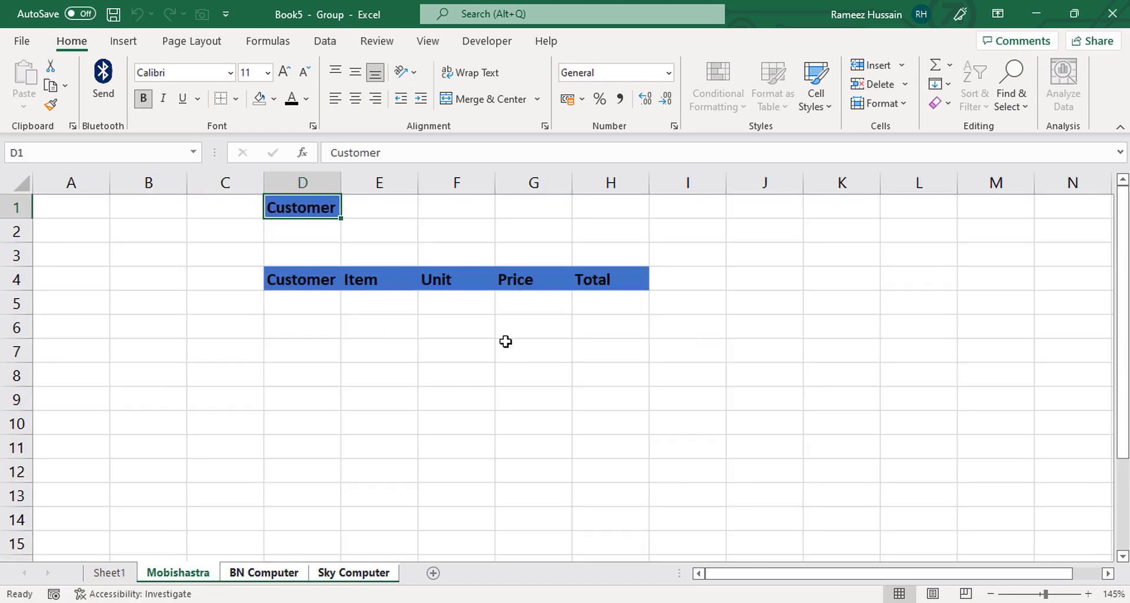
{"action": "scroll", "coordinate": [505, 341], "scroll_direction": "up", "scroll_amount": 2, "text": "ctrl"}
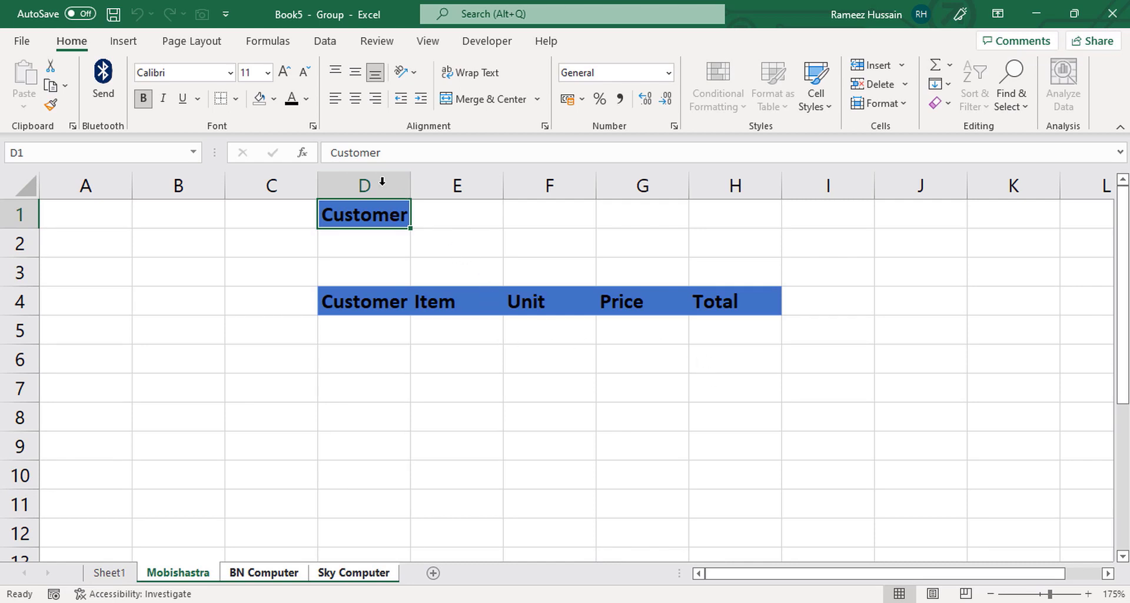
{"action": "left_click_drag", "start_coordinate": [382, 182], "coordinate": [732, 183]}
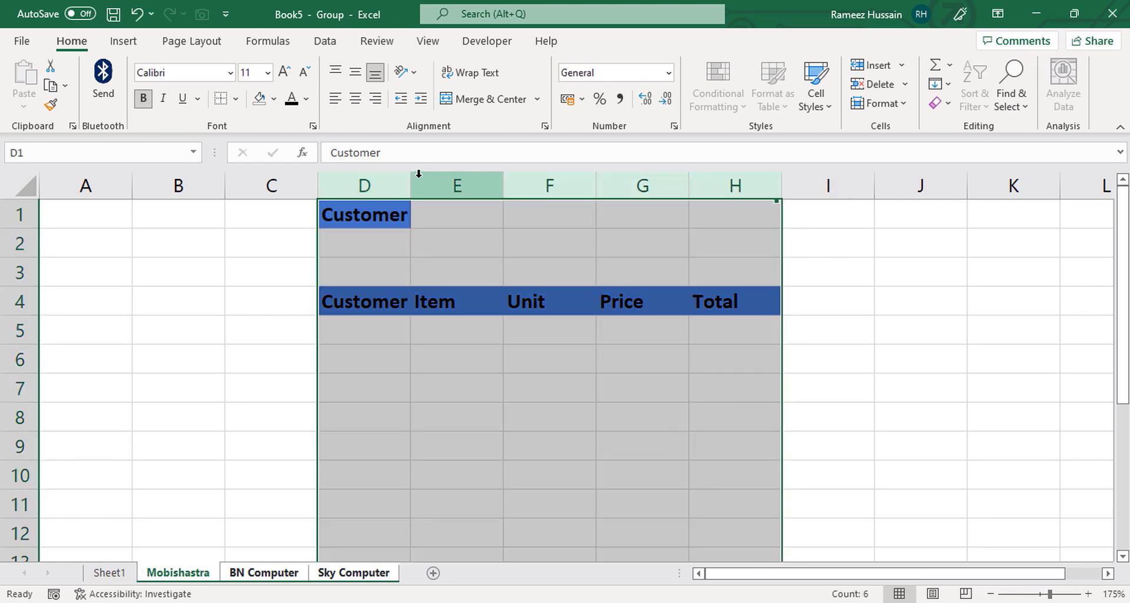
{"action": "left_click_drag", "start_coordinate": [410, 179], "coordinate": [486, 179]}
{"action": "left_click", "coordinate": [447, 223]}
{"action": "left_click", "coordinate": [383, 329]}
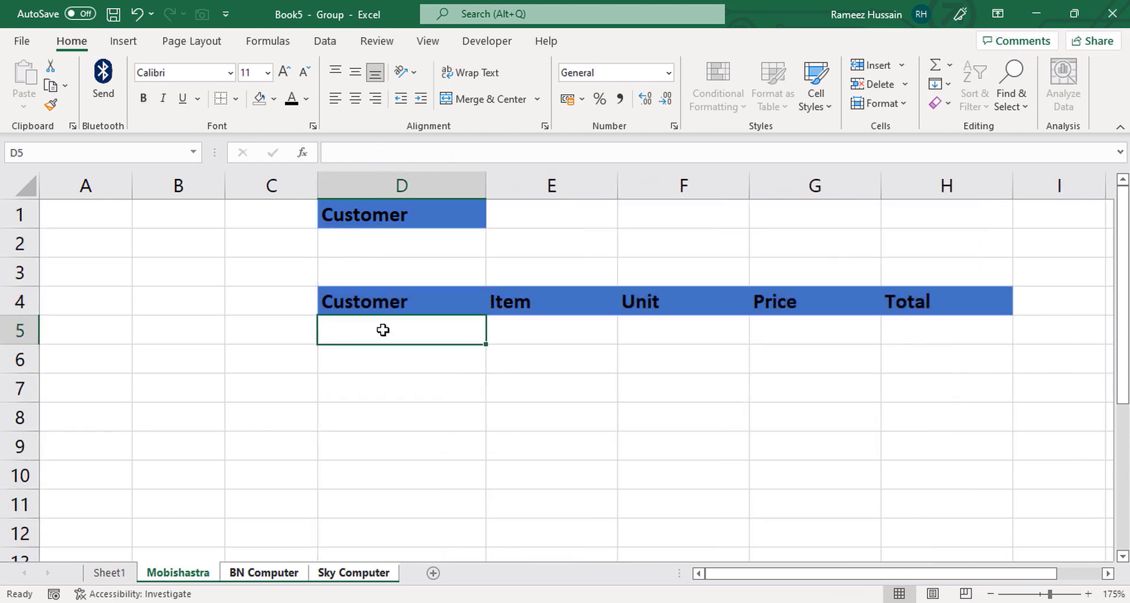
Step: Remove the fill from the Customer heading in D1 and fill the header row D4:H4 with yellow
{"action": "left_click", "coordinate": [410, 217]}
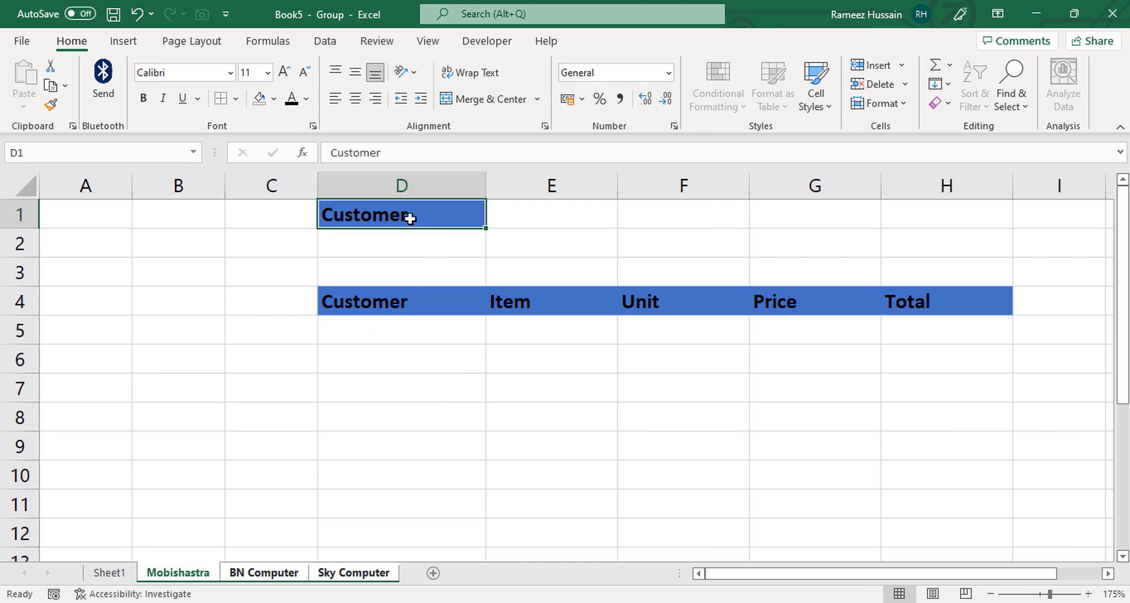
{"action": "left_click", "coordinate": [261, 101]}
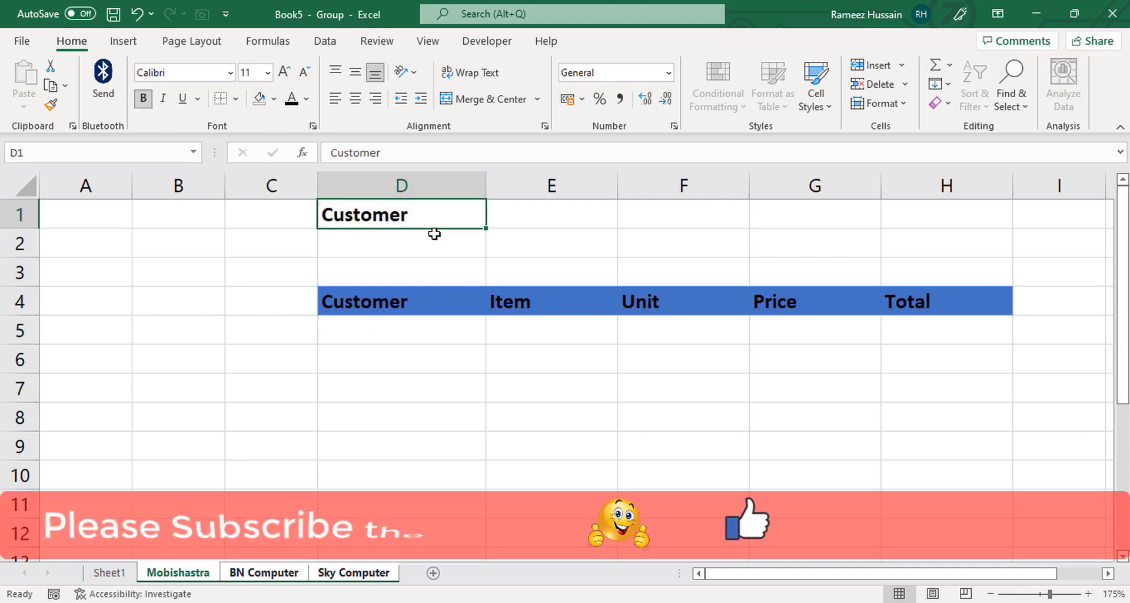
{"action": "left_click_drag", "start_coordinate": [386, 298], "coordinate": [944, 308]}
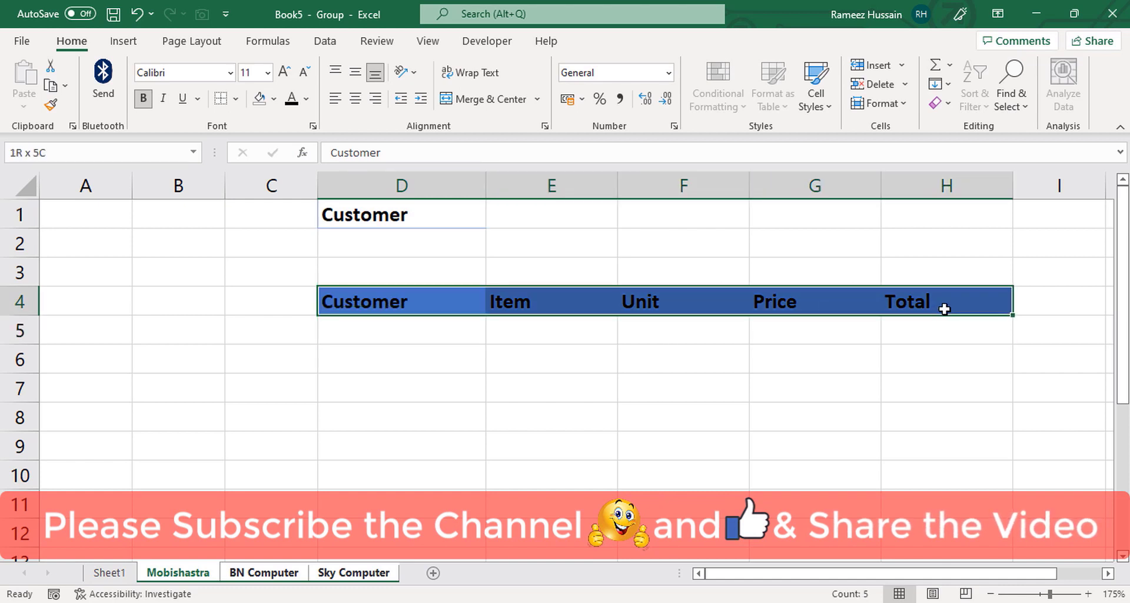
{"action": "left_click", "coordinate": [277, 97]}
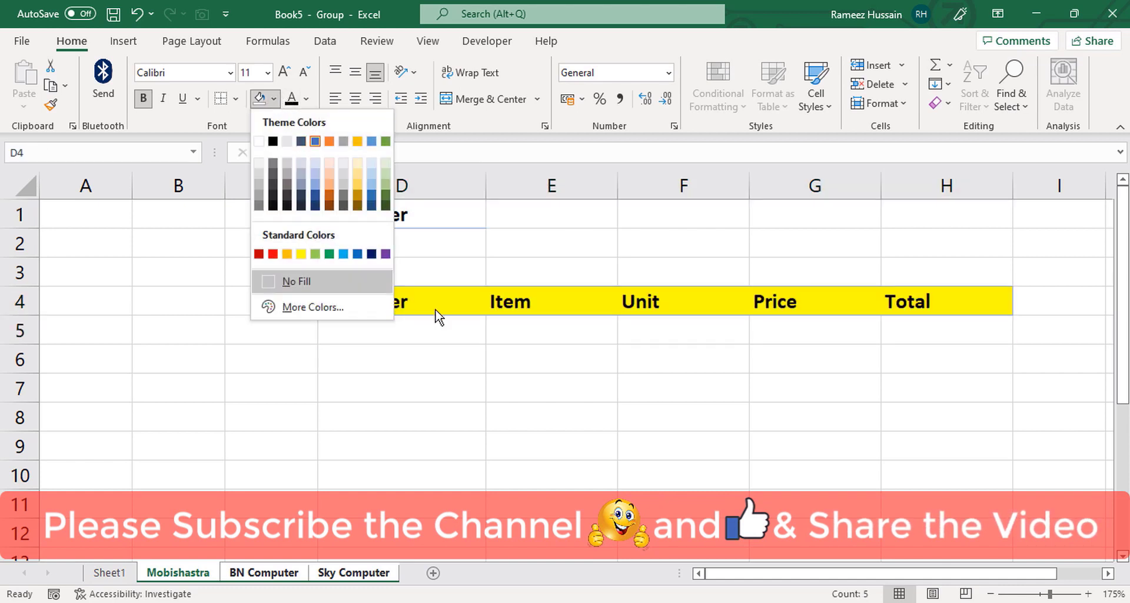
{"action": "left_click", "coordinate": [301, 254]}
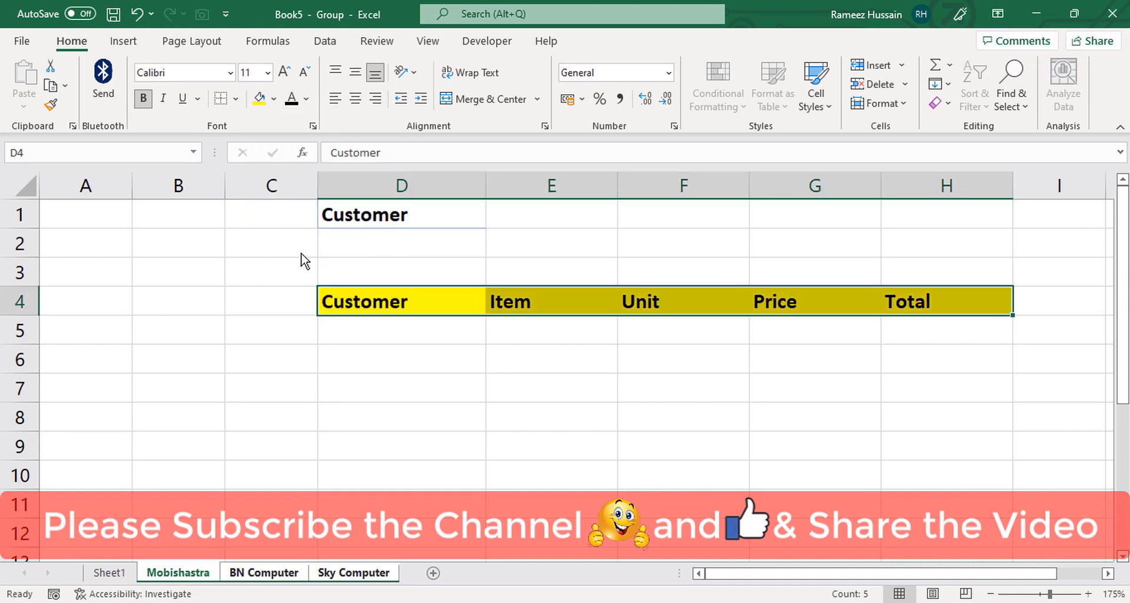
{"action": "left_click", "coordinate": [391, 326]}
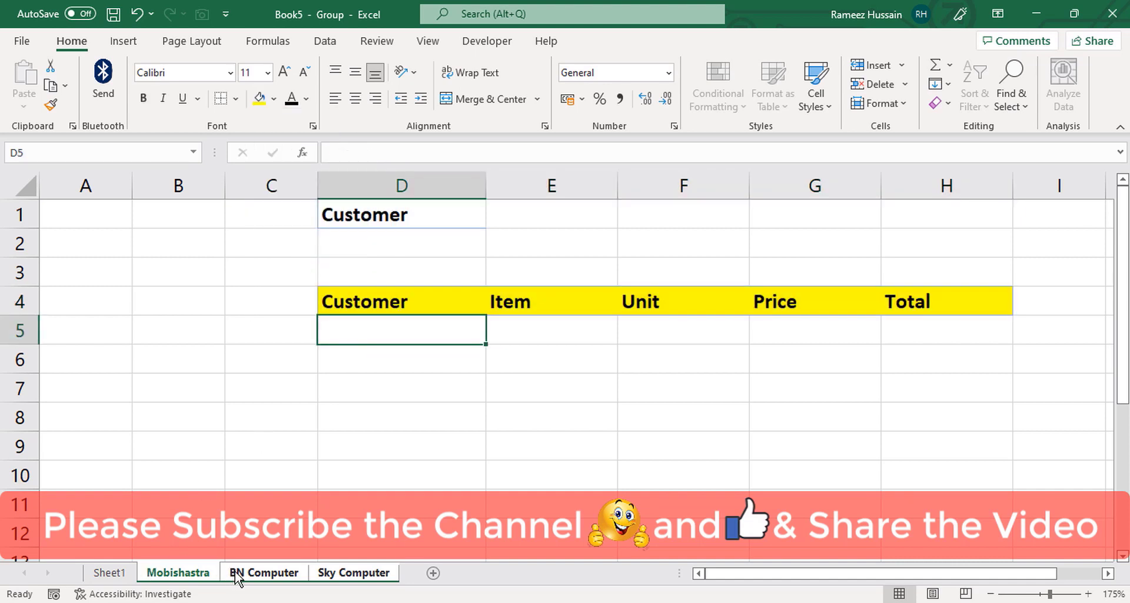
Step: Ungroup the customer sheets and check the header layout on Mobishastra, BN Computer and Sky Computer
{"action": "left_click", "coordinate": [327, 574]}
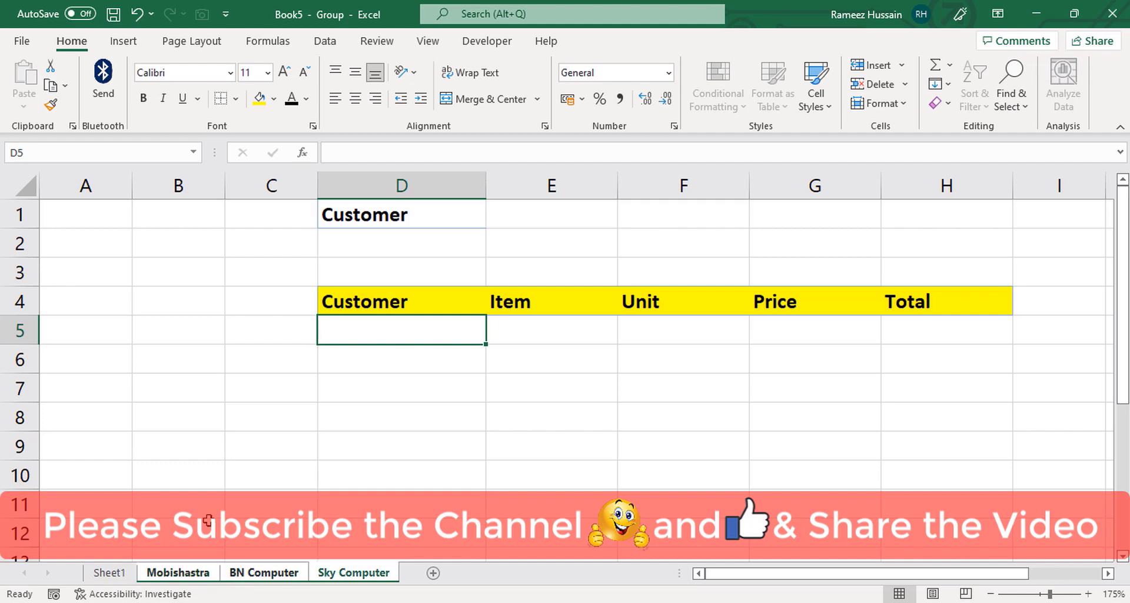
{"action": "left_click", "coordinate": [106, 574], "text": "shift"}
{"action": "left_click", "coordinate": [177, 574]}
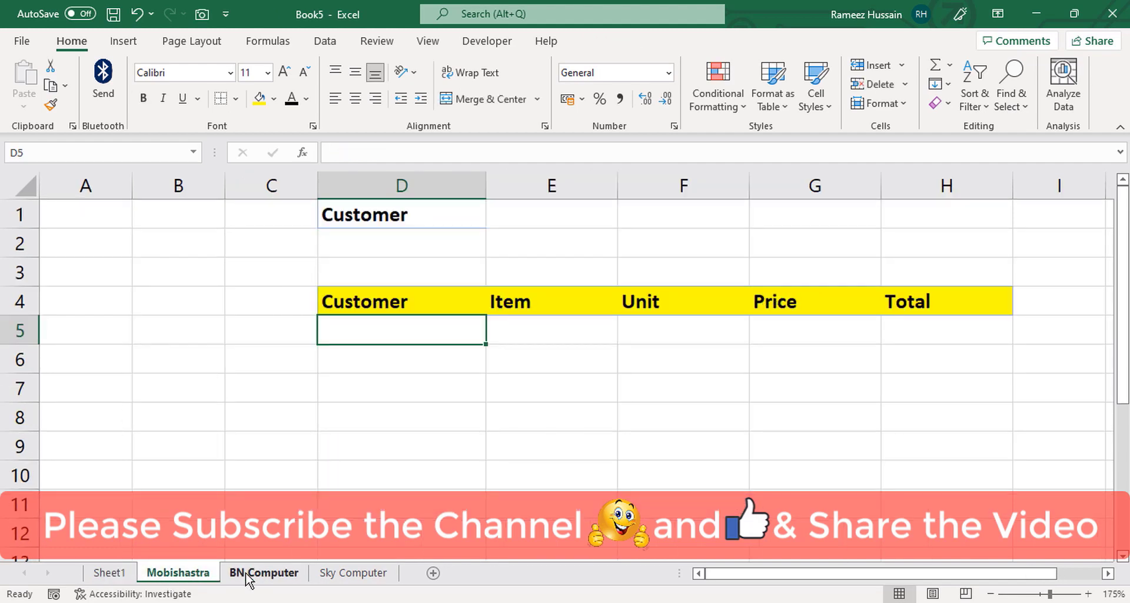
{"action": "left_click", "coordinate": [247, 579]}
{"action": "left_click", "coordinate": [328, 575]}
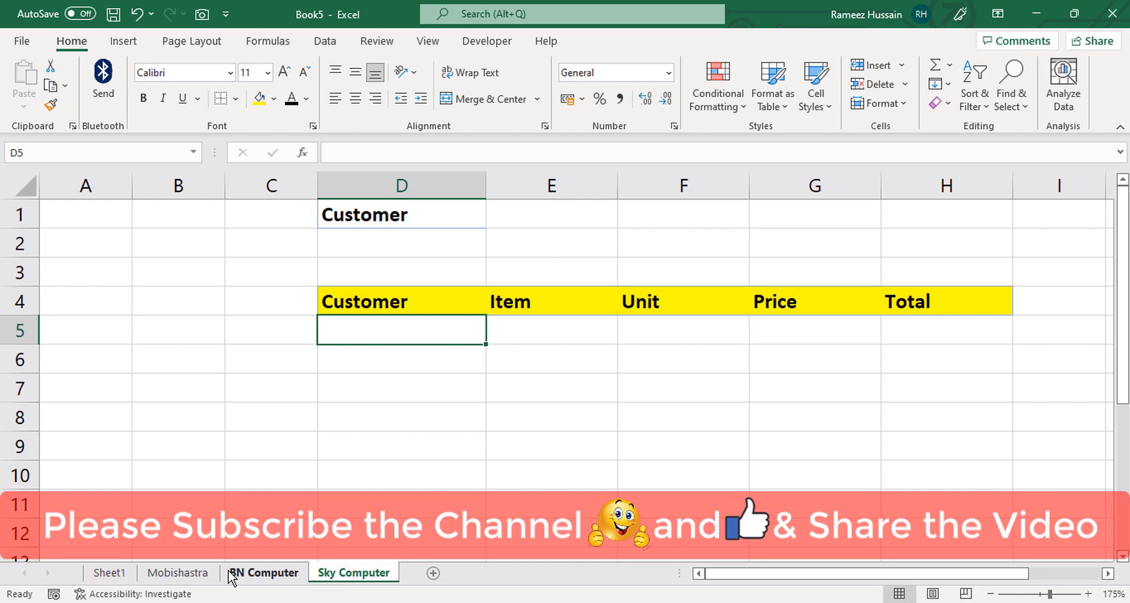
Step: Enter Mobishastra as the customer criterion in cell D2 of the Mobishastra sheet
{"action": "left_click", "coordinate": [203, 576]}
{"action": "left_click", "coordinate": [384, 251]}
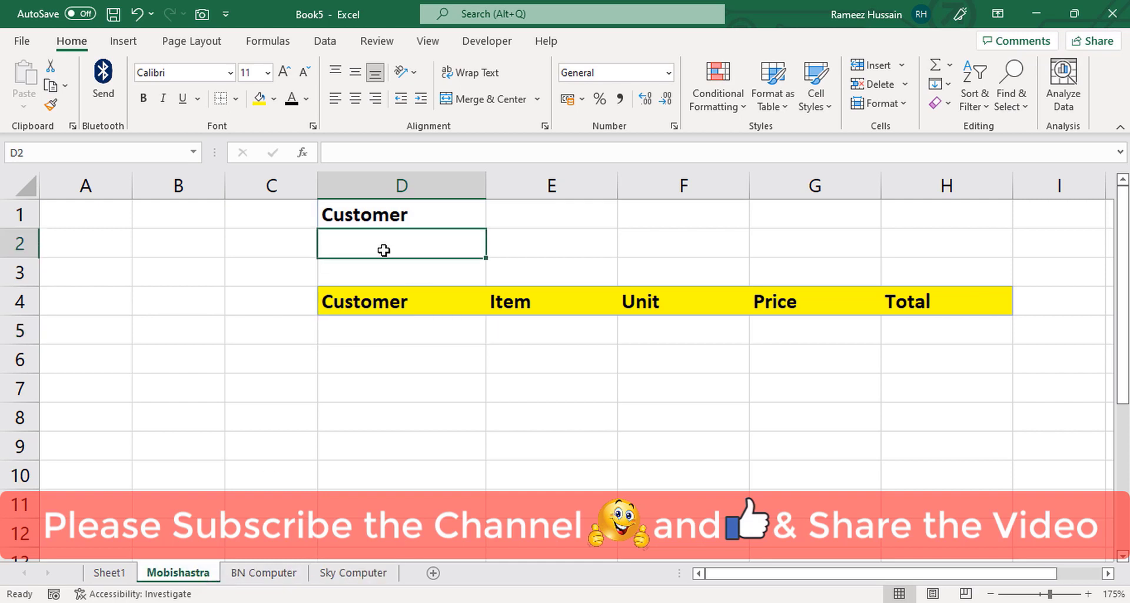
{"action": "type", "text": "Mobi"}
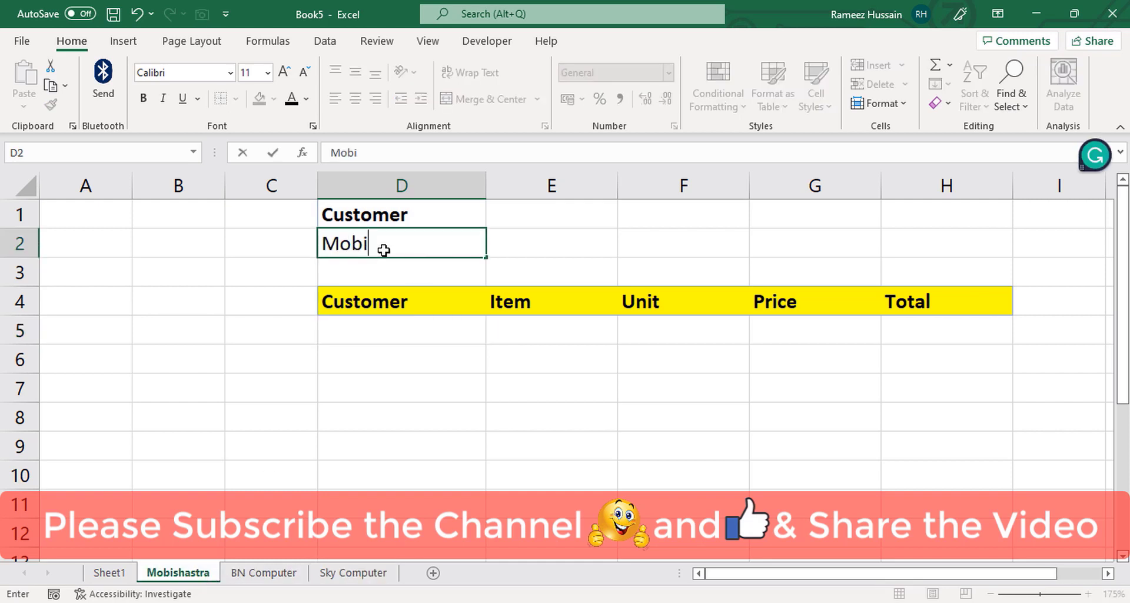
{"action": "type", "text": "shastra"}
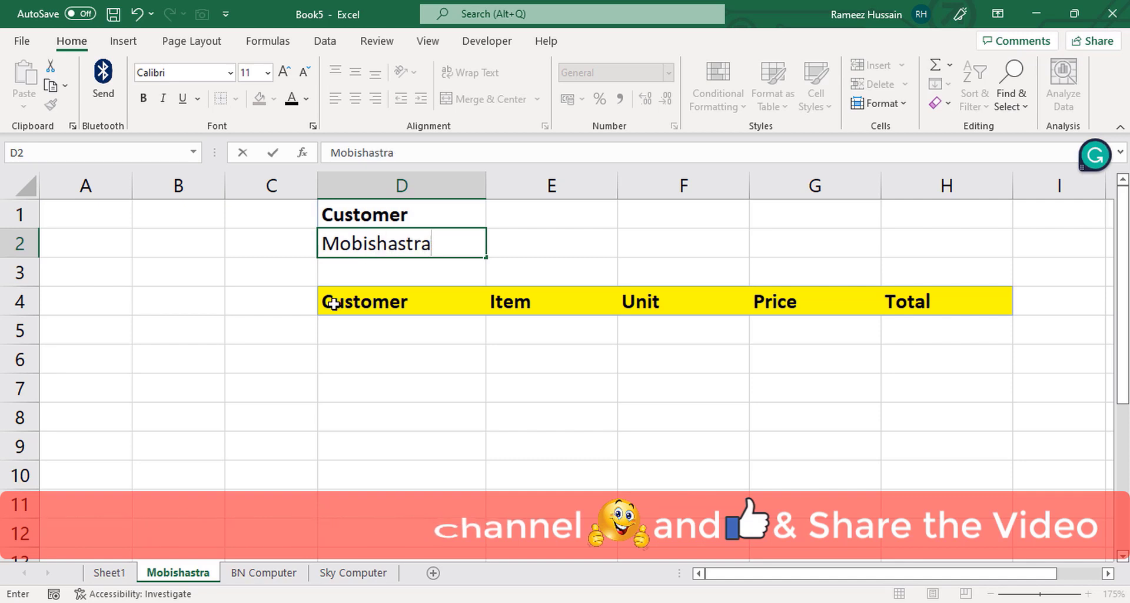
Step: Enter BN Computer as the customer criterion in cell D2 of the BN Computer sheet
{"action": "left_click", "coordinate": [267, 574]}
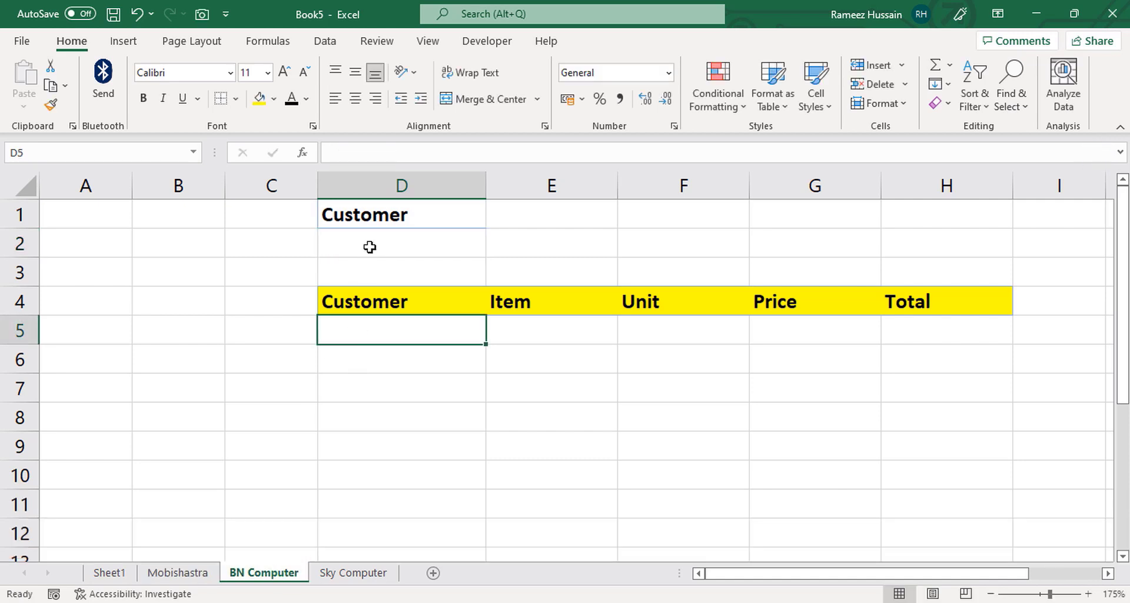
{"action": "left_click", "coordinate": [370, 247]}
{"action": "type", "text": "BN Co"}
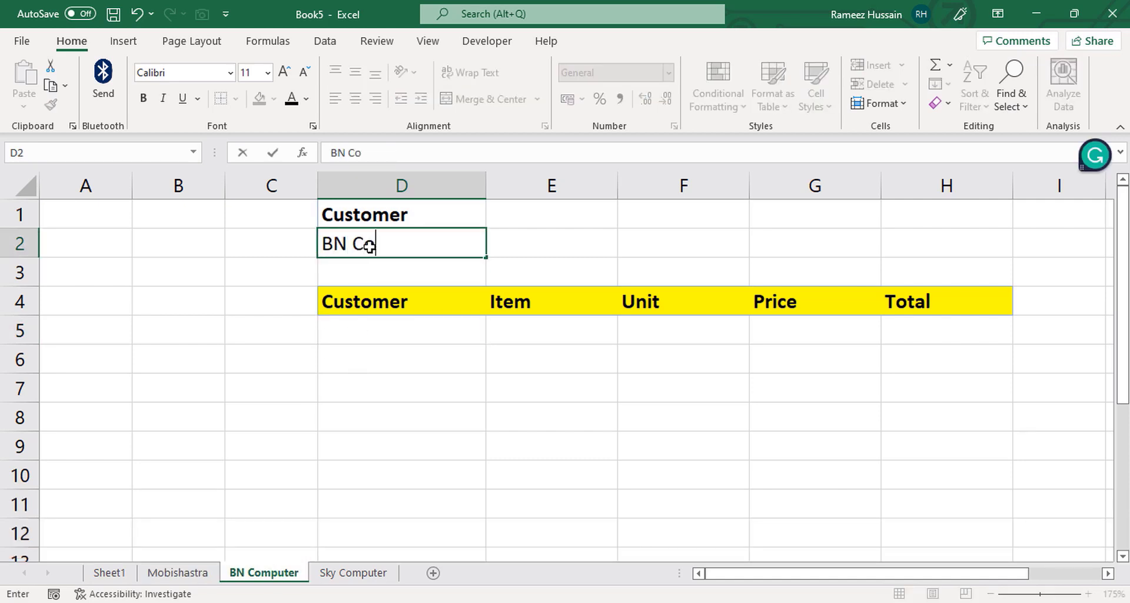
{"action": "type", "text": "mputer"}
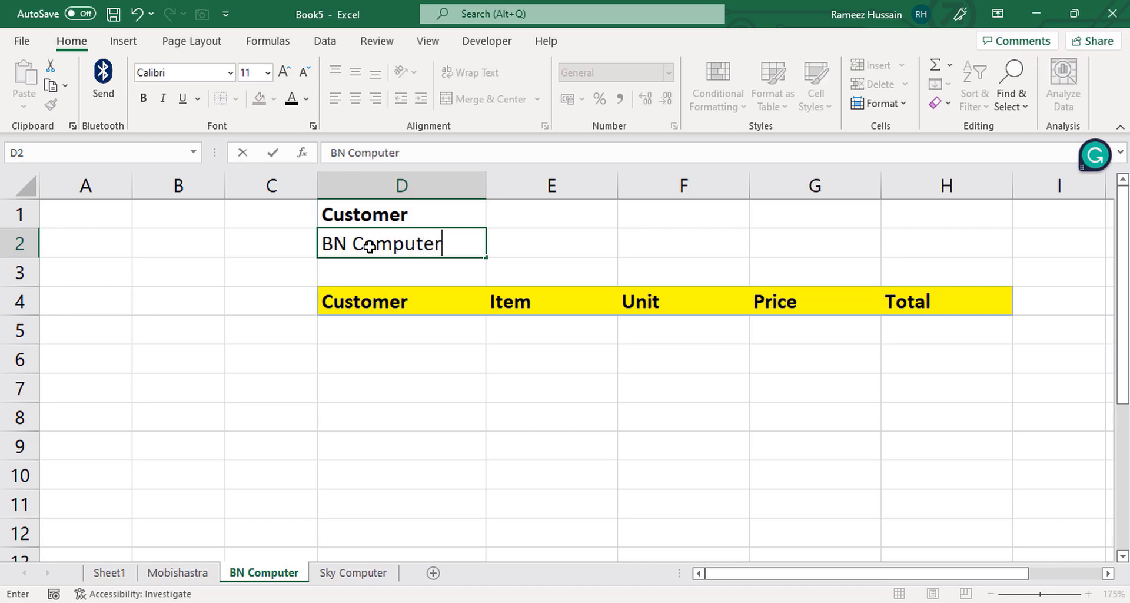
Step: Enter Sky Computer as the customer criterion in cell D2 of the Sky Computer sheet
{"action": "left_click", "coordinate": [361, 572]}
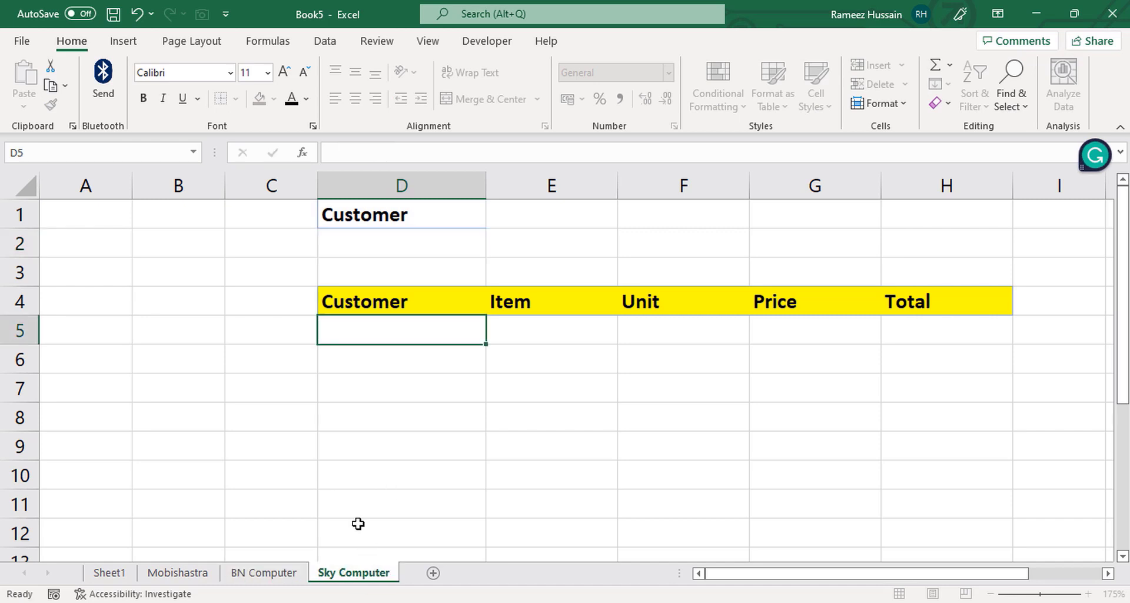
{"action": "left_click", "coordinate": [388, 243]}
{"action": "type", "text": "Sky "}
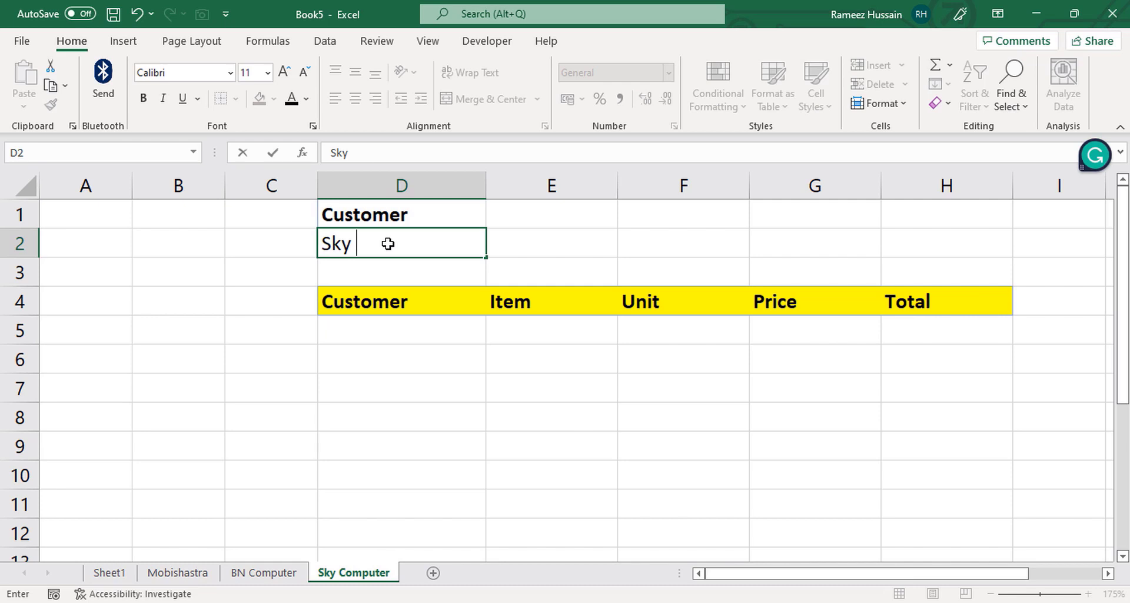
{"action": "type", "text": "Computer"}
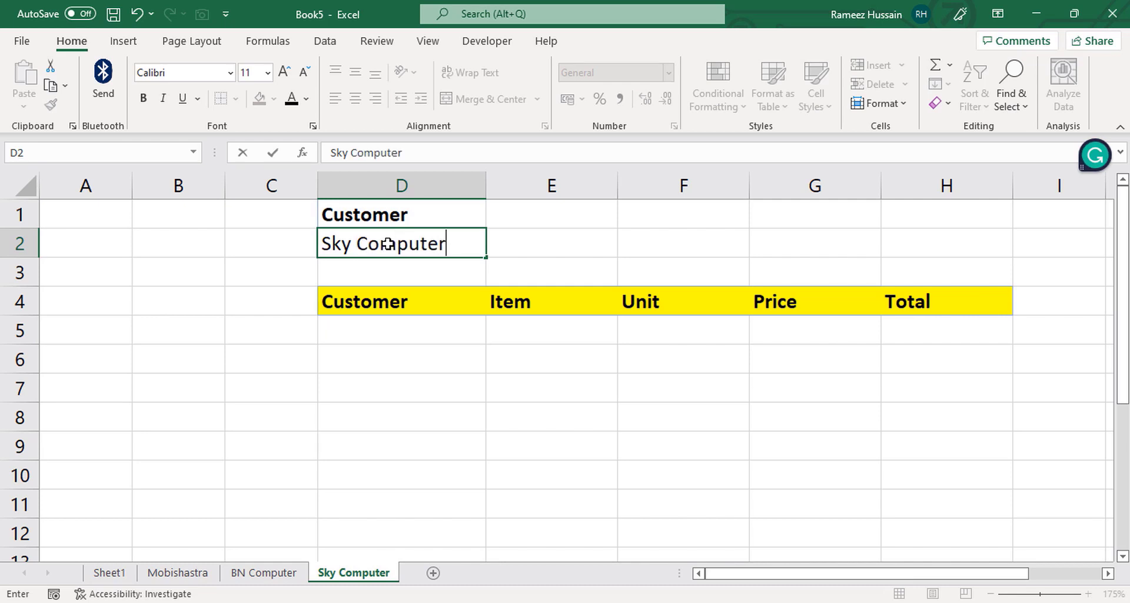
Step: Start recording a macro named Mobishastra with cell F1 of the Mobishastra sheet selected
{"action": "left_click", "coordinate": [177, 572]}
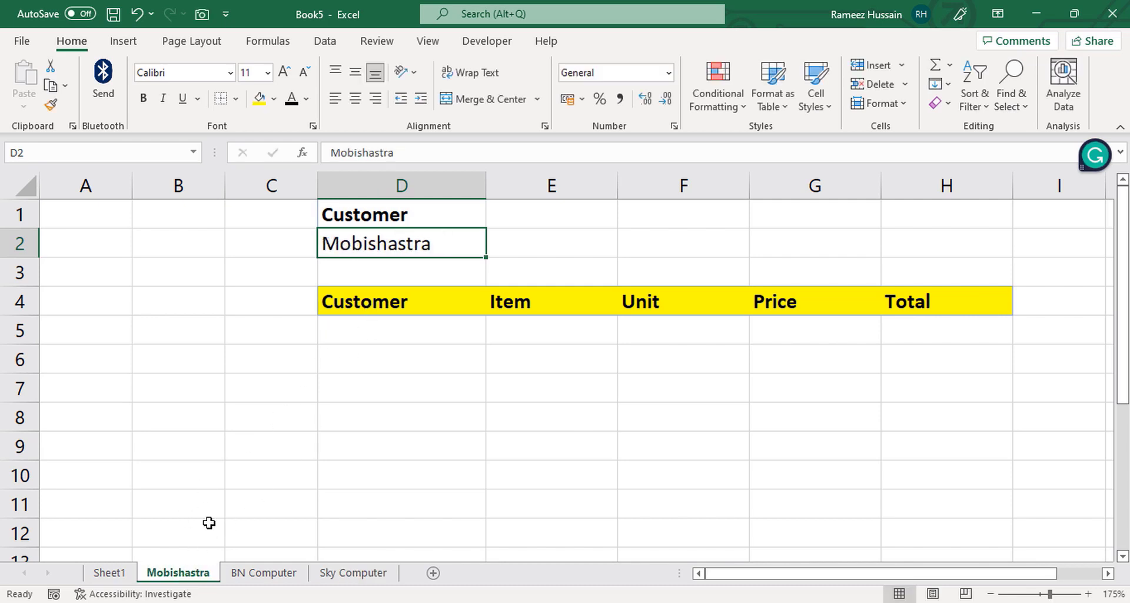
{"action": "left_click", "coordinate": [655, 212]}
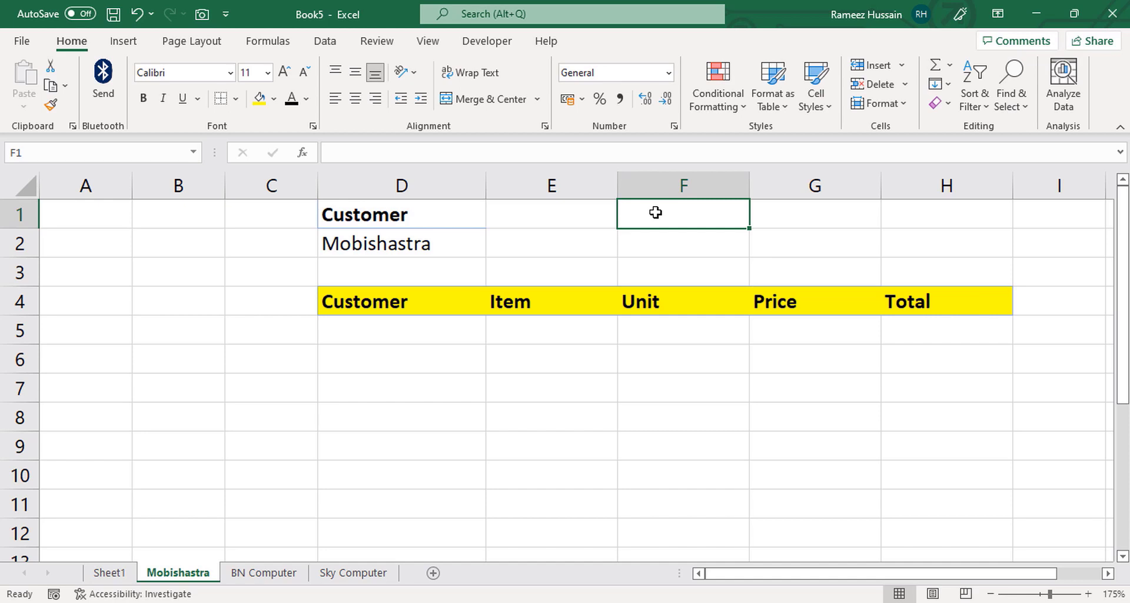
{"action": "left_click", "coordinate": [423, 46]}
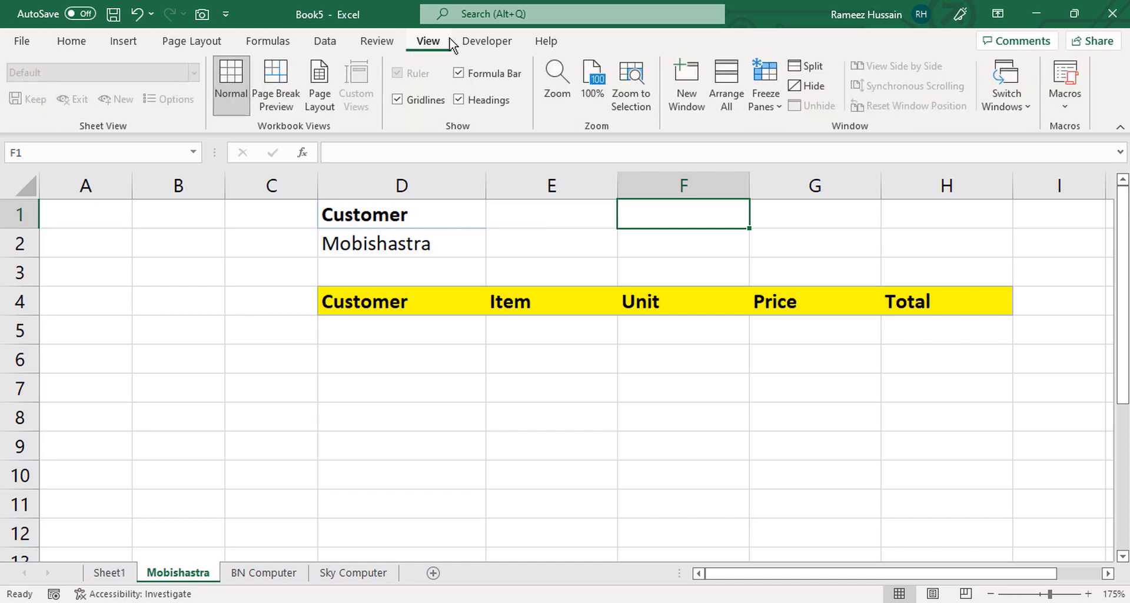
{"action": "left_click", "coordinate": [1062, 111]}
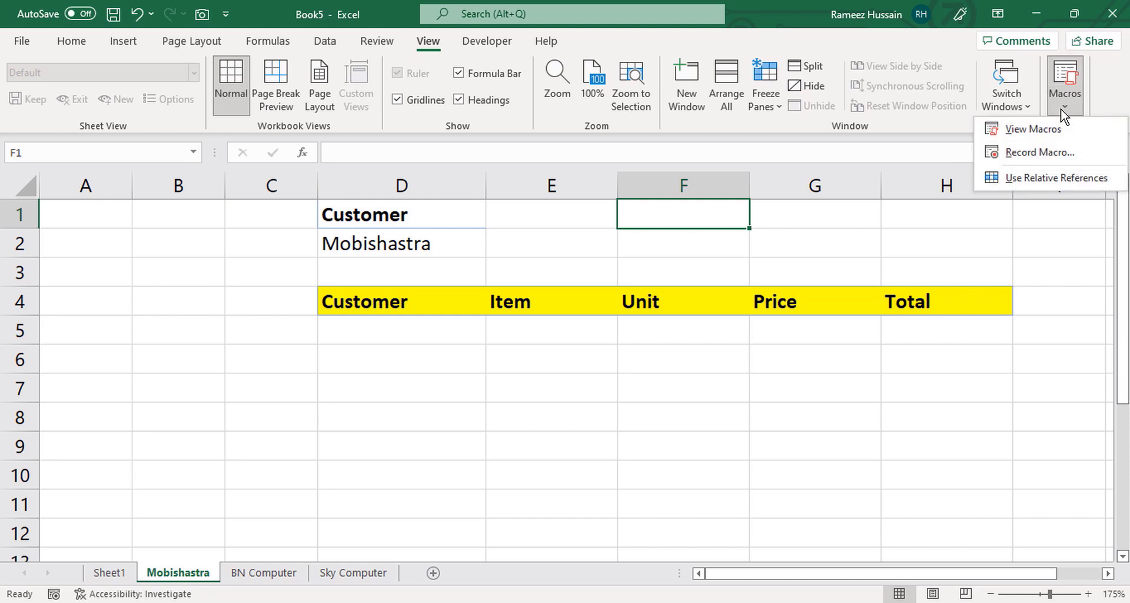
{"action": "left_click", "coordinate": [1039, 153]}
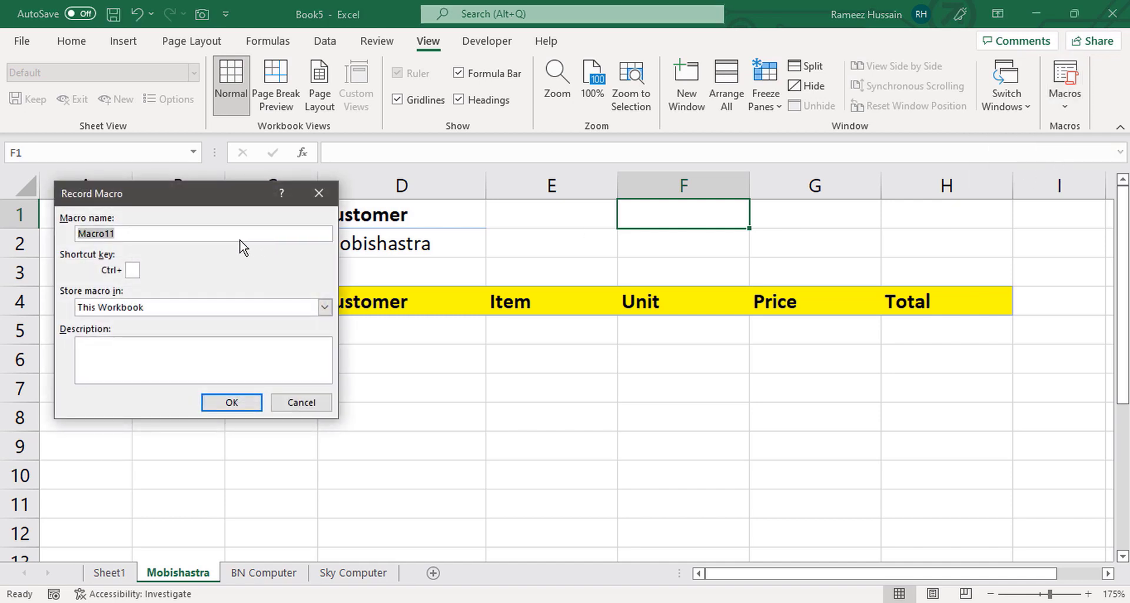
{"action": "type", "text": "Mobishastra"}
{"action": "left_click", "coordinate": [232, 402]}
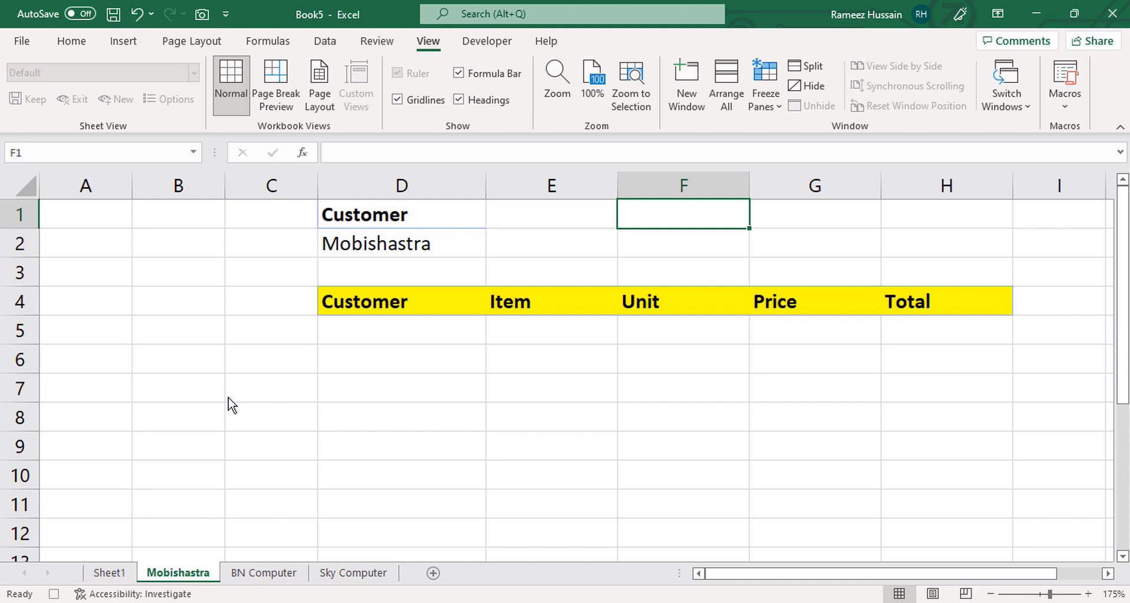
Step: Run an Advanced Filter that copies the whole Sheet1 sales table, using criteria D1:D2, to headers D4:H4 of the Mobishastra sheet
{"action": "left_click", "coordinate": [327, 42]}
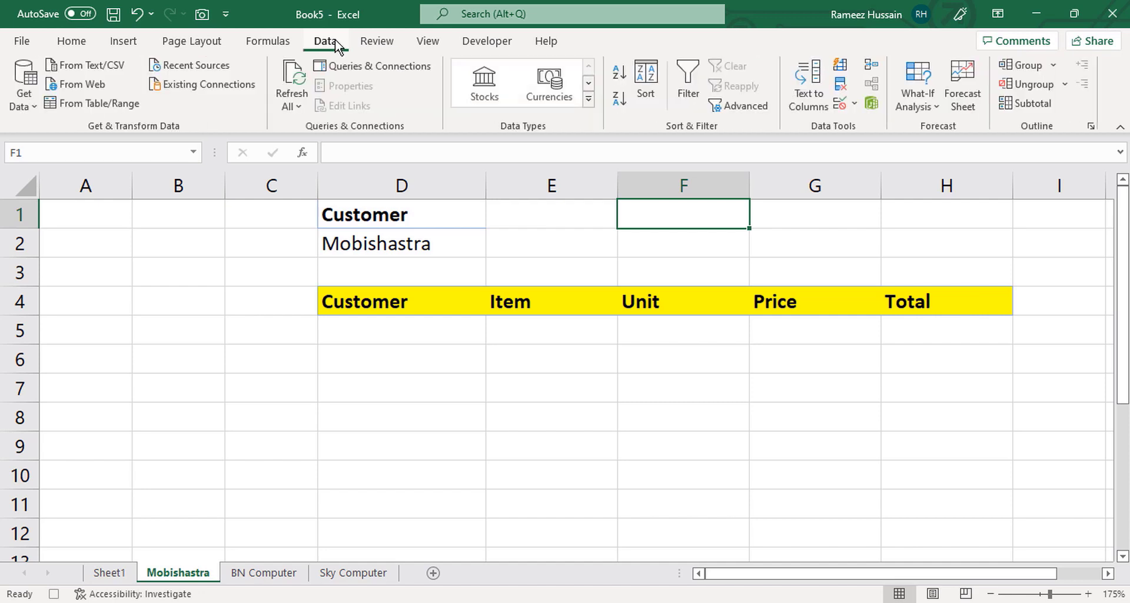
{"action": "left_click", "coordinate": [736, 111]}
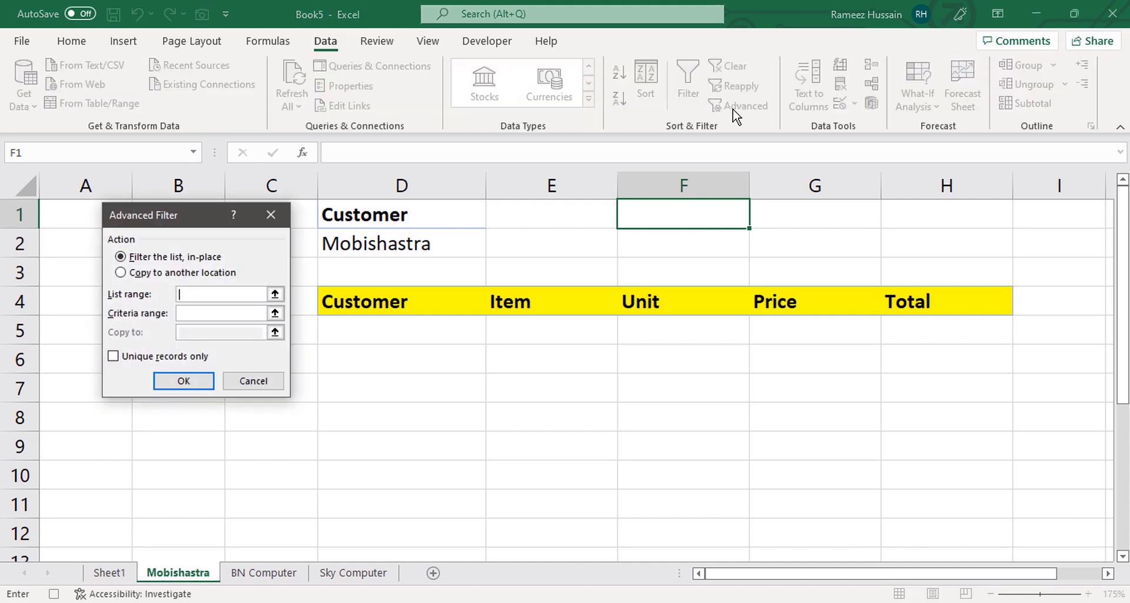
{"action": "left_click", "coordinate": [129, 275]}
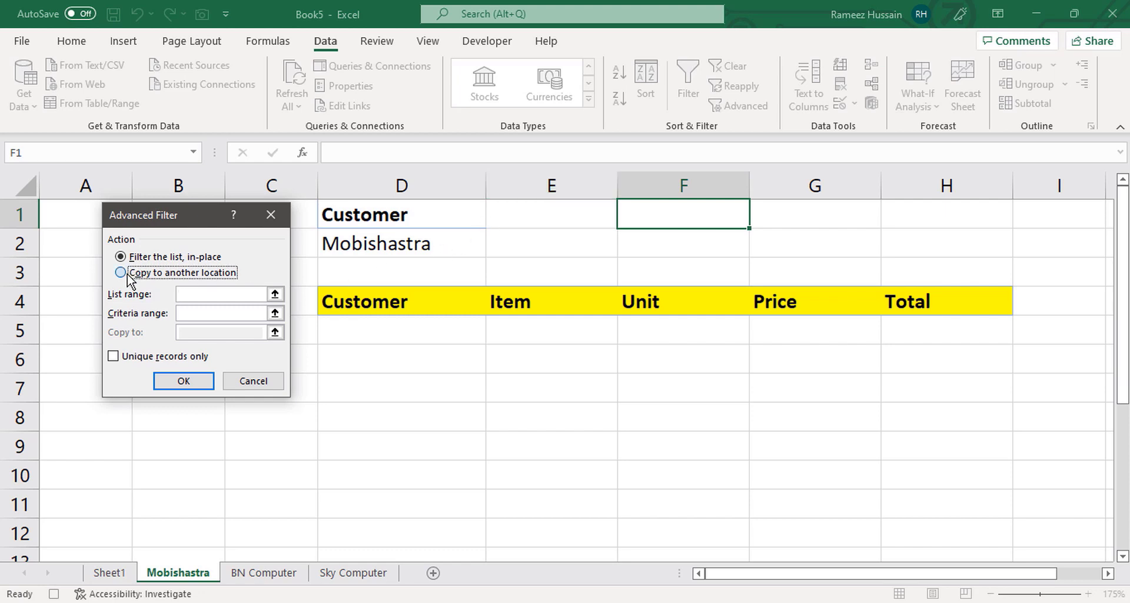
{"action": "left_click", "coordinate": [229, 299]}
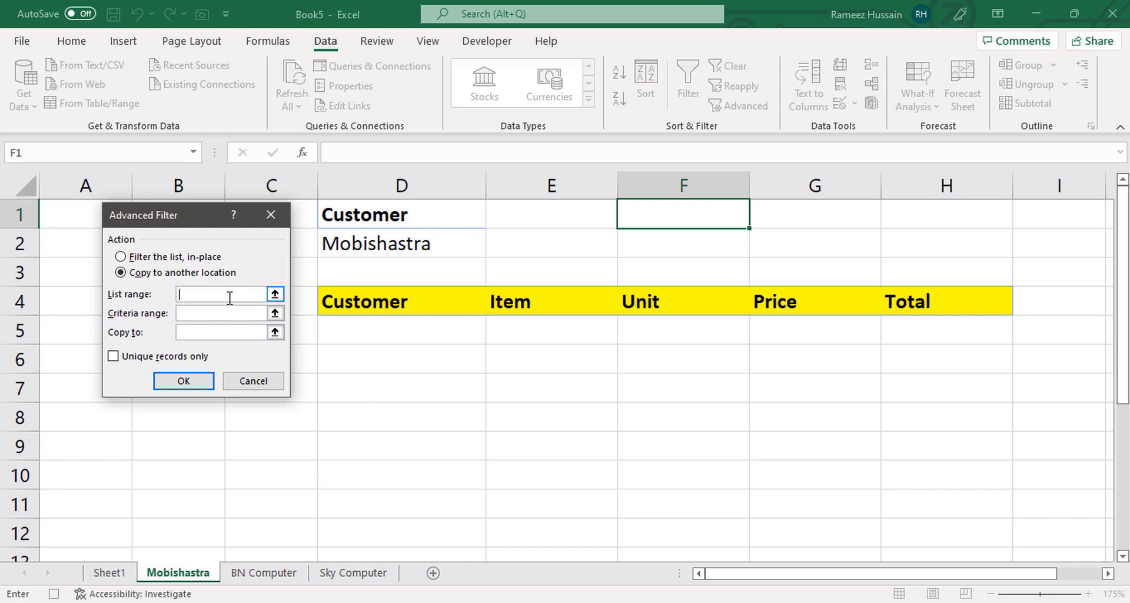
{"action": "left_click", "coordinate": [103, 578]}
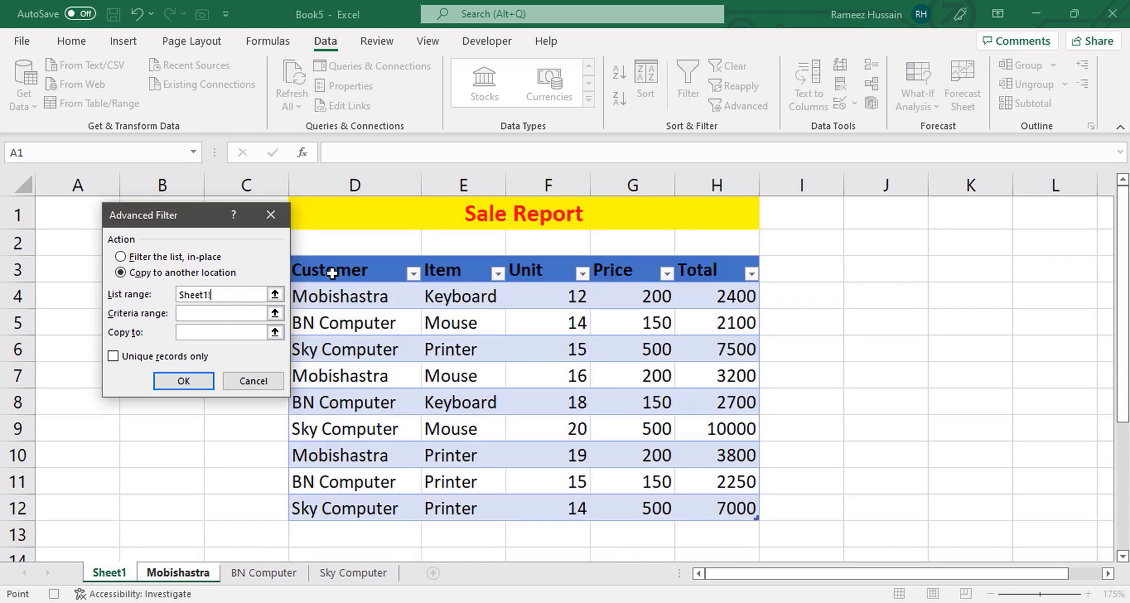
{"action": "left_click_drag", "start_coordinate": [330, 269], "coordinate": [686, 506]}
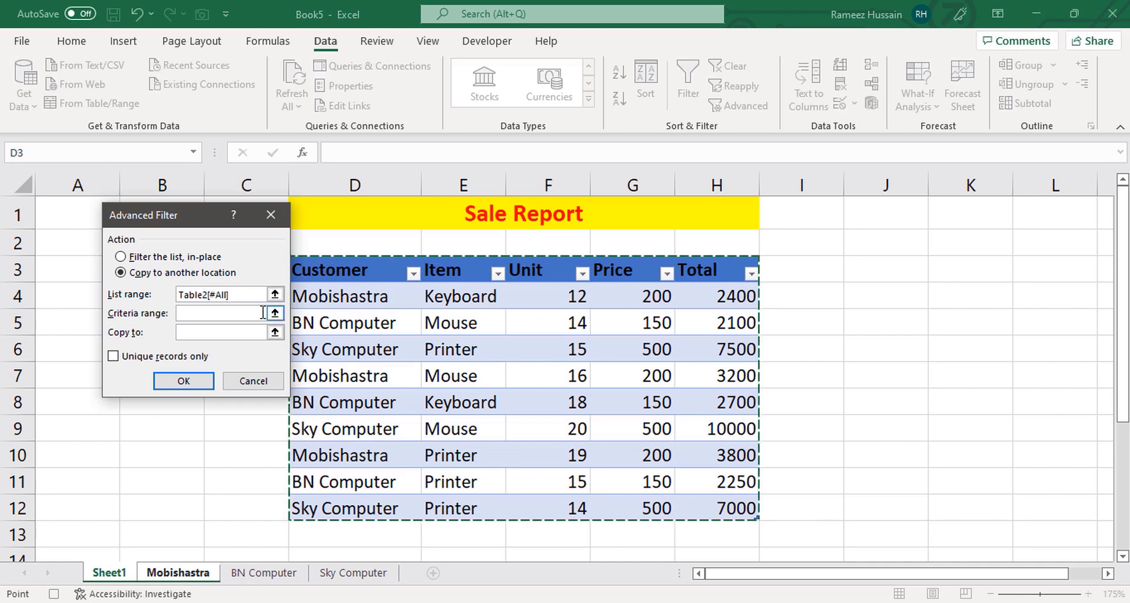
{"action": "left_click", "coordinate": [213, 314]}
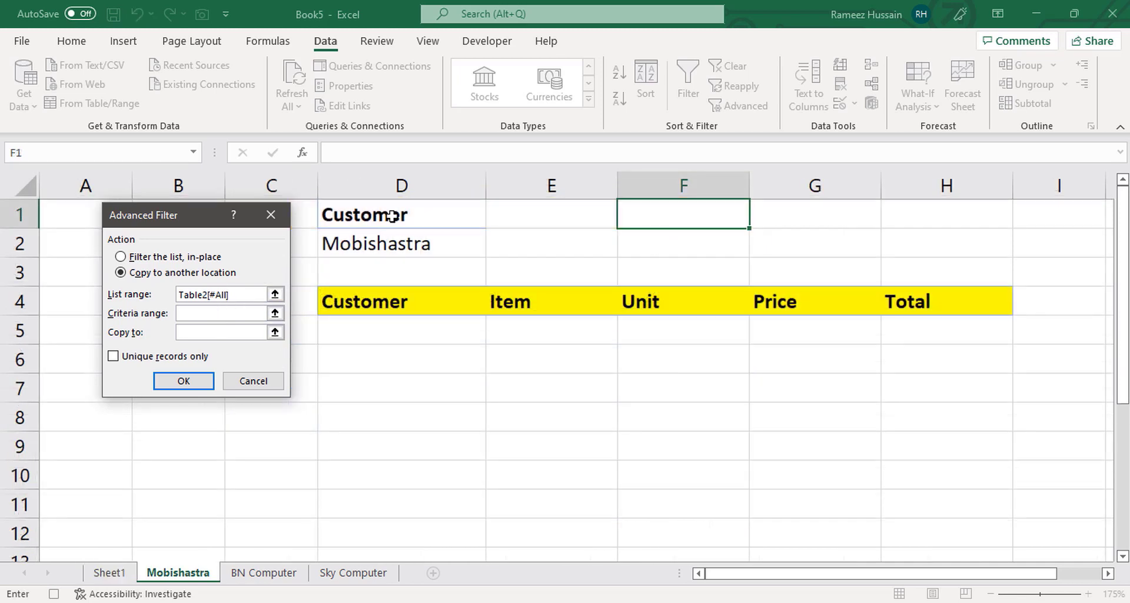
{"action": "left_click_drag", "start_coordinate": [393, 216], "coordinate": [391, 238]}
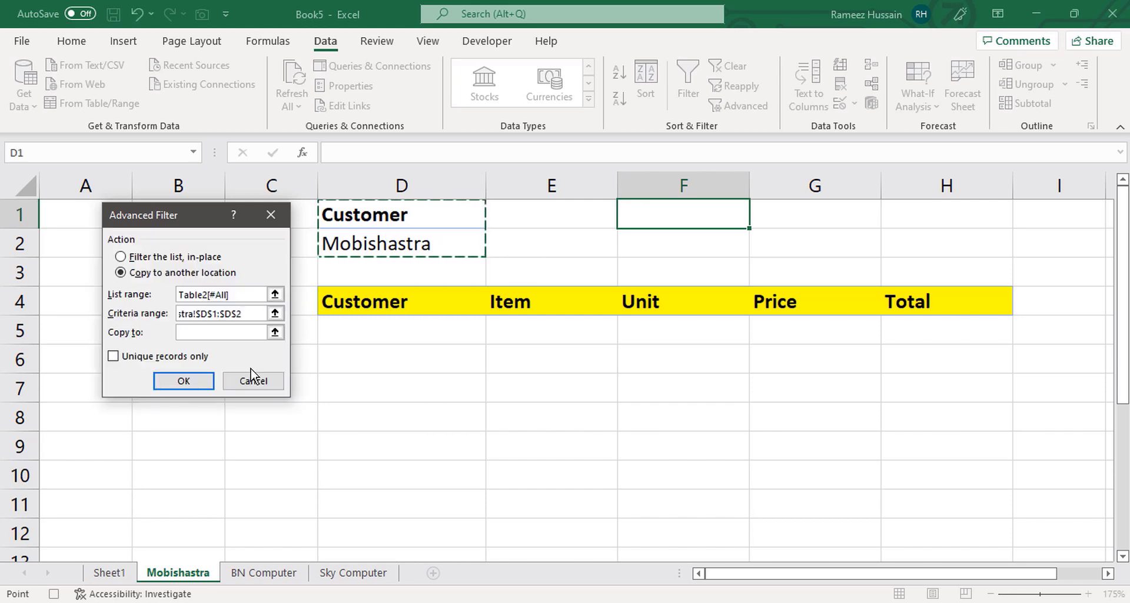
{"action": "left_click", "coordinate": [238, 332]}
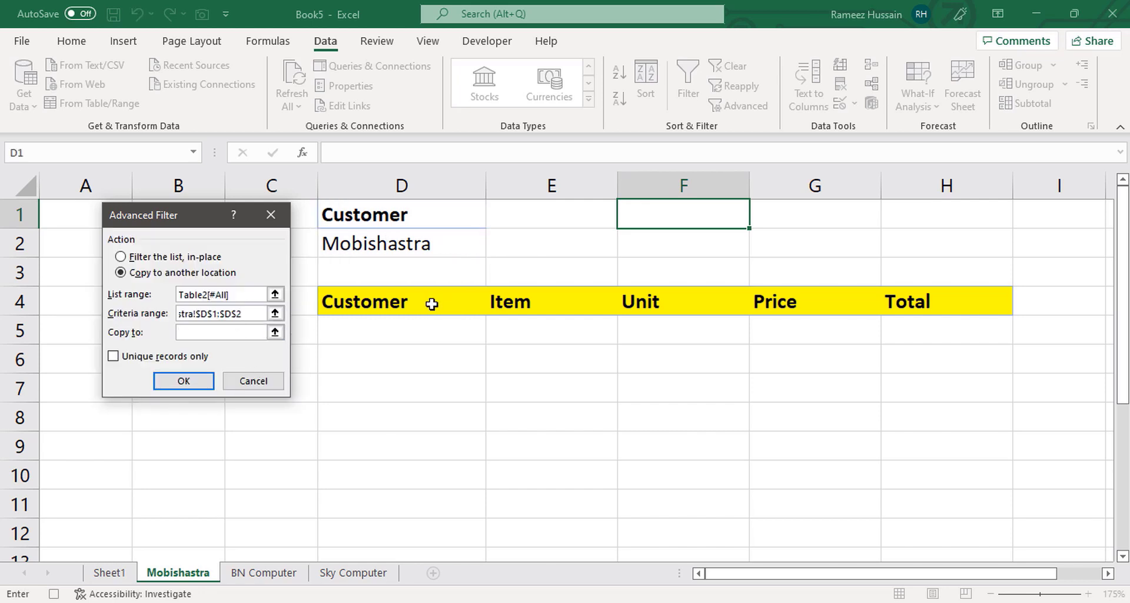
{"action": "left_click_drag", "start_coordinate": [431, 303], "coordinate": [894, 305]}
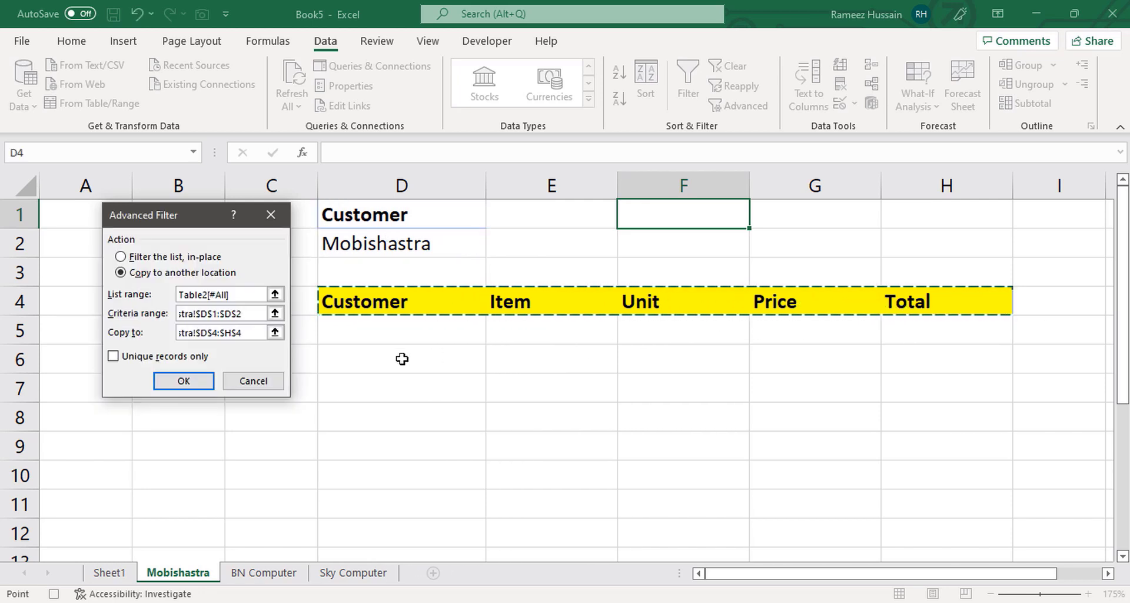
{"action": "left_click", "coordinate": [184, 381]}
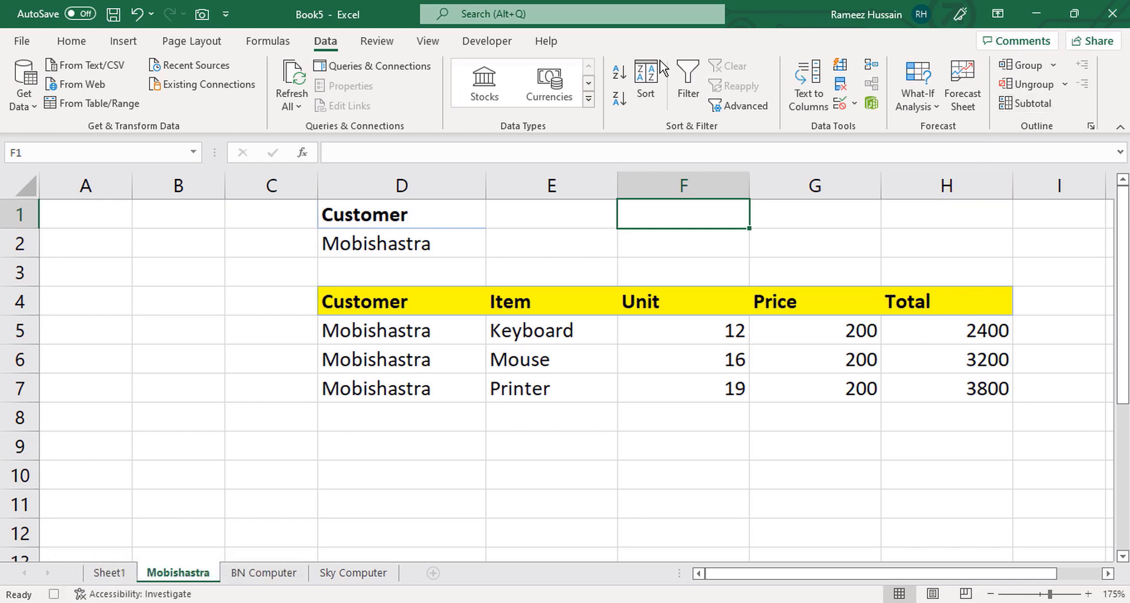
Step: Stop recording the Mobishastra macro
{"action": "left_click", "coordinate": [428, 42]}
{"action": "left_click", "coordinate": [1065, 100]}
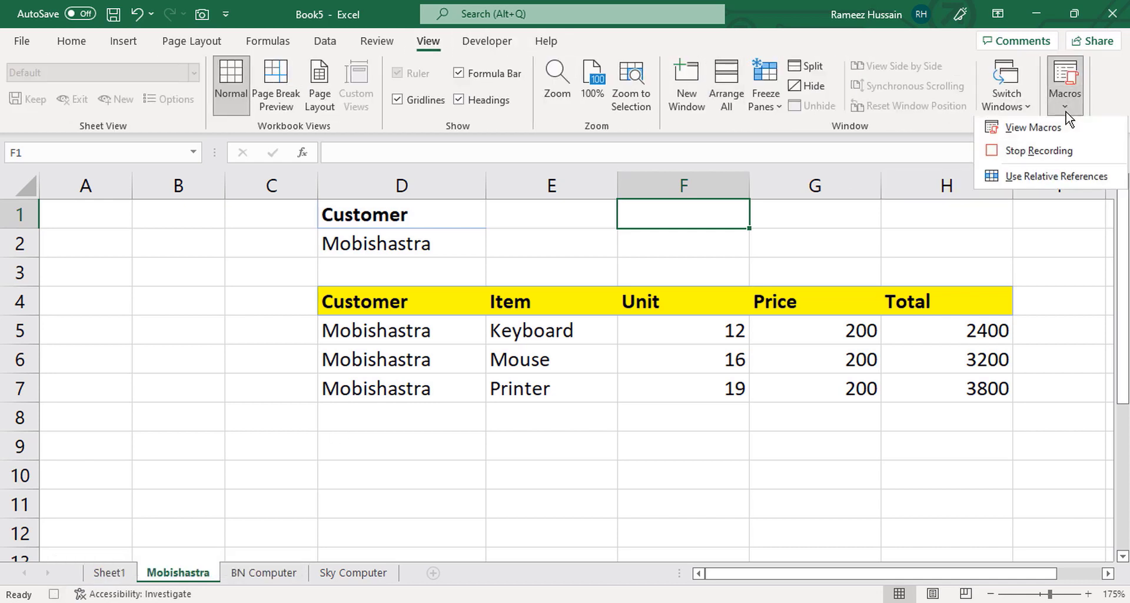
{"action": "left_click", "coordinate": [1045, 156]}
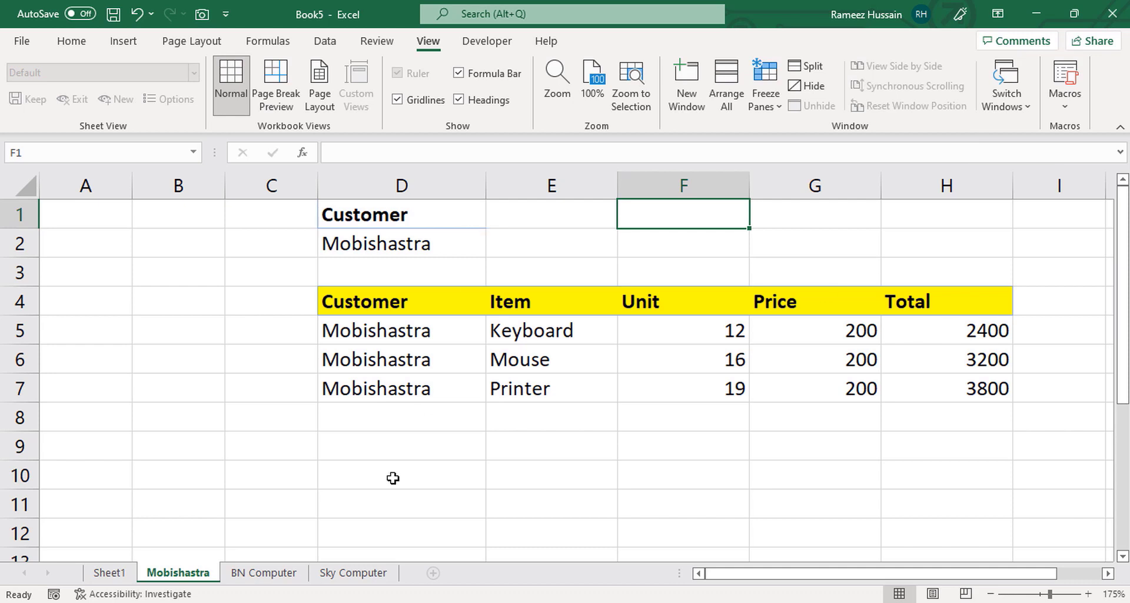
Step: Start recording a macro named BNComputer with cell F1 of the BN Computer sheet selected
{"action": "left_click", "coordinate": [281, 580]}
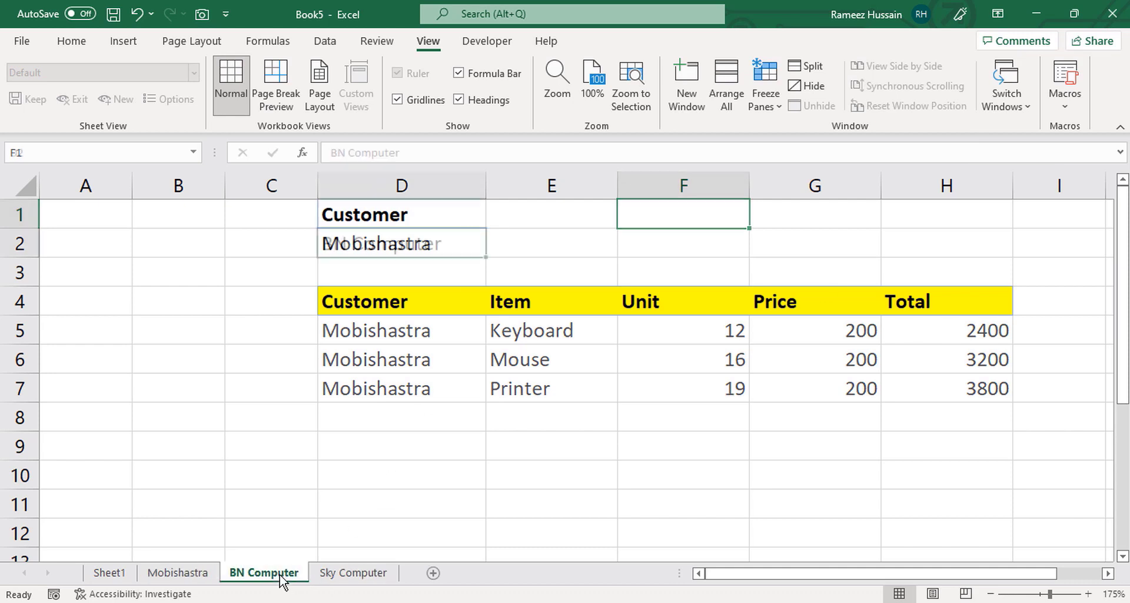
{"action": "left_click", "coordinate": [696, 216]}
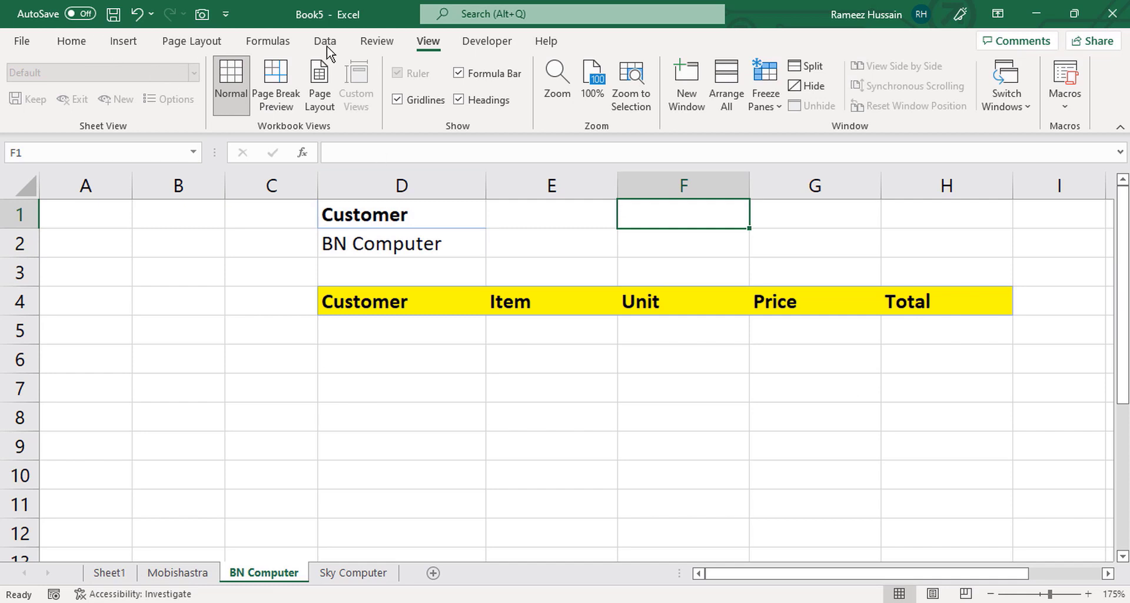
{"action": "left_click", "coordinate": [1063, 108]}
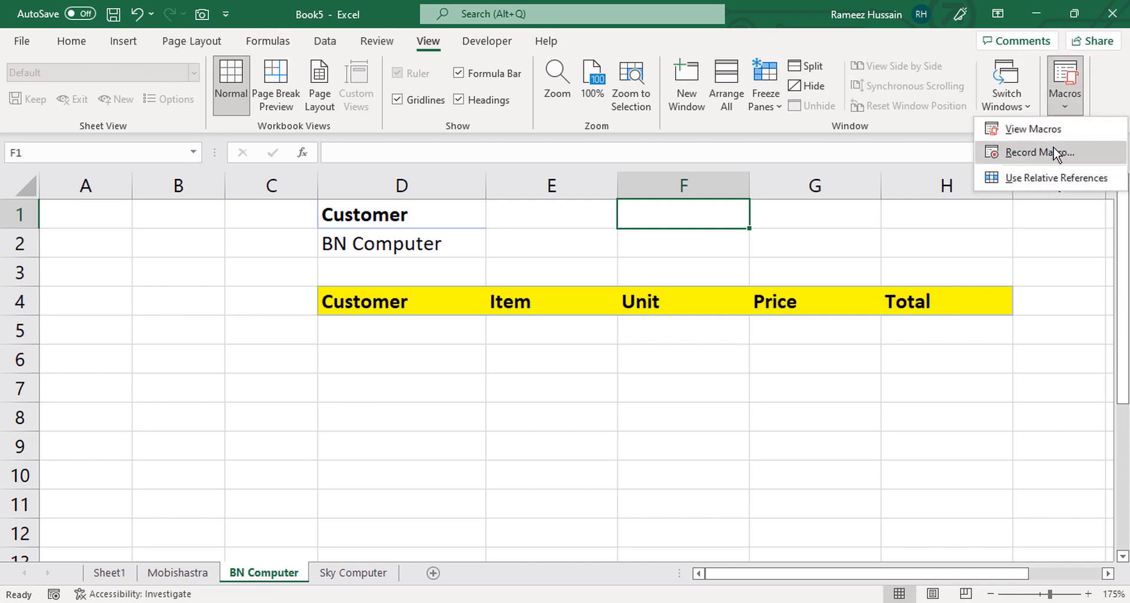
{"action": "left_click", "coordinate": [1038, 152]}
{"action": "type", "text": "BNComputer"}
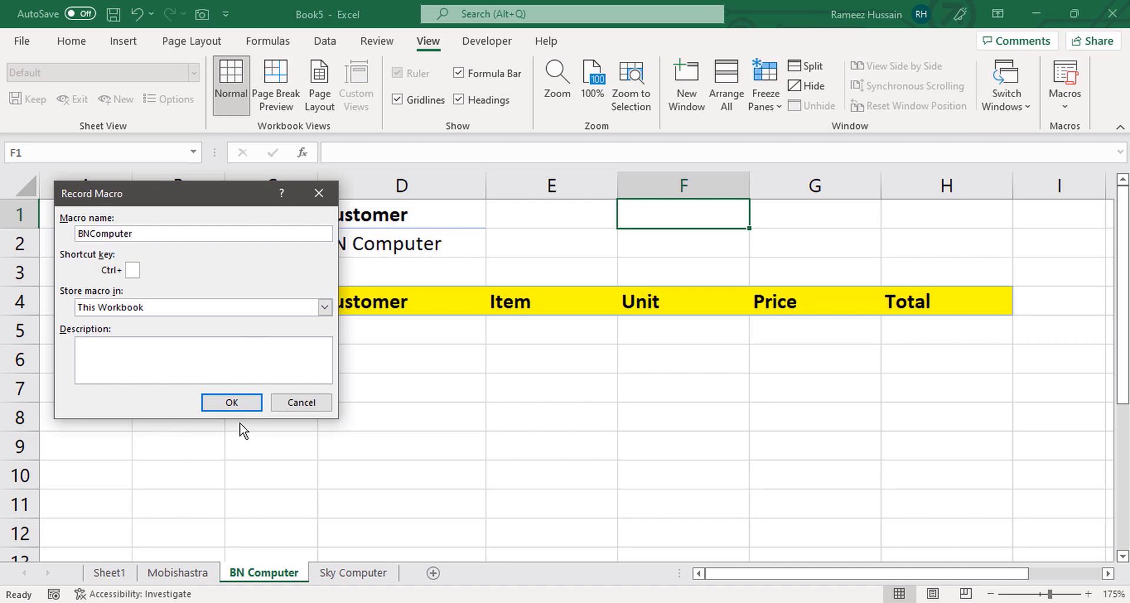
{"action": "left_click", "coordinate": [245, 404]}
Step: Run an Advanced Filter that copies the whole Sheet1 sales table, using criteria D1:D2, to headers D4:H4 of the BN Computer sheet
{"action": "left_click", "coordinate": [328, 45]}
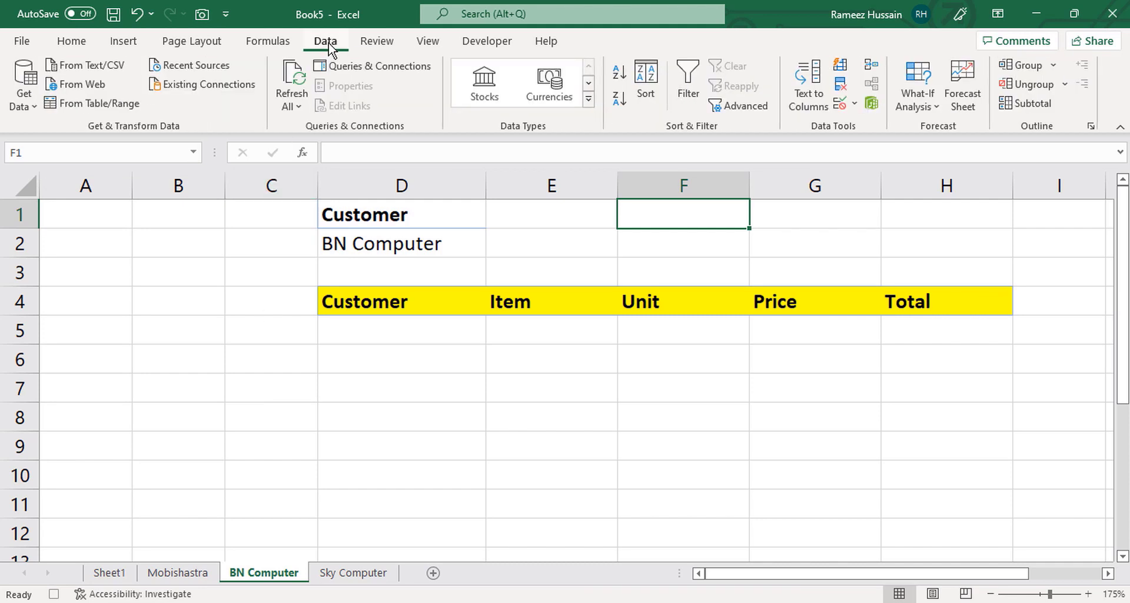
{"action": "left_click", "coordinate": [735, 109]}
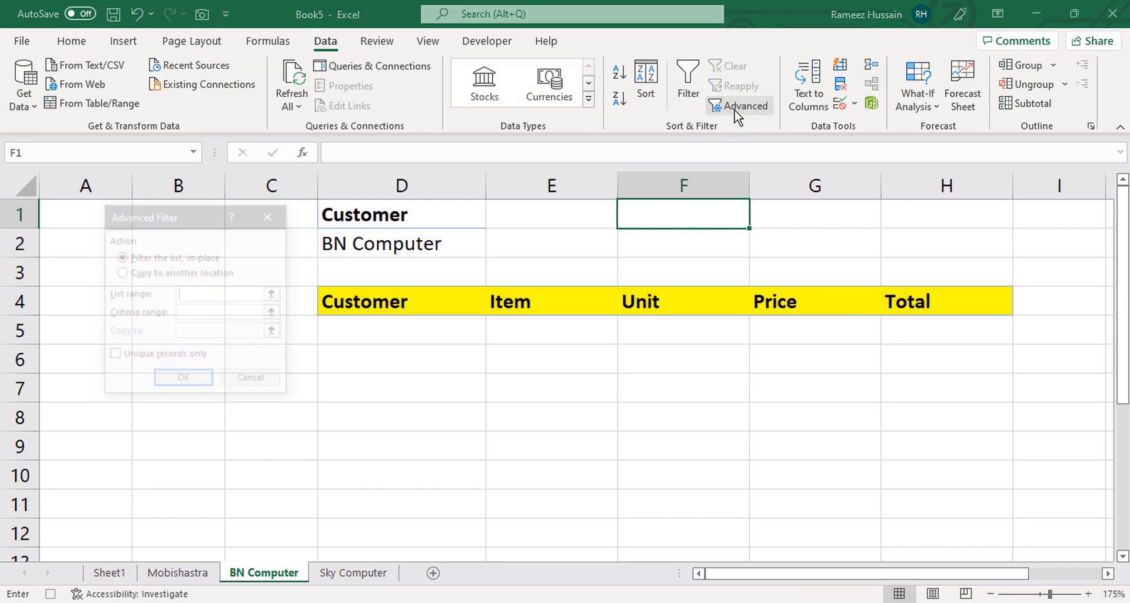
{"action": "left_click", "coordinate": [216, 273]}
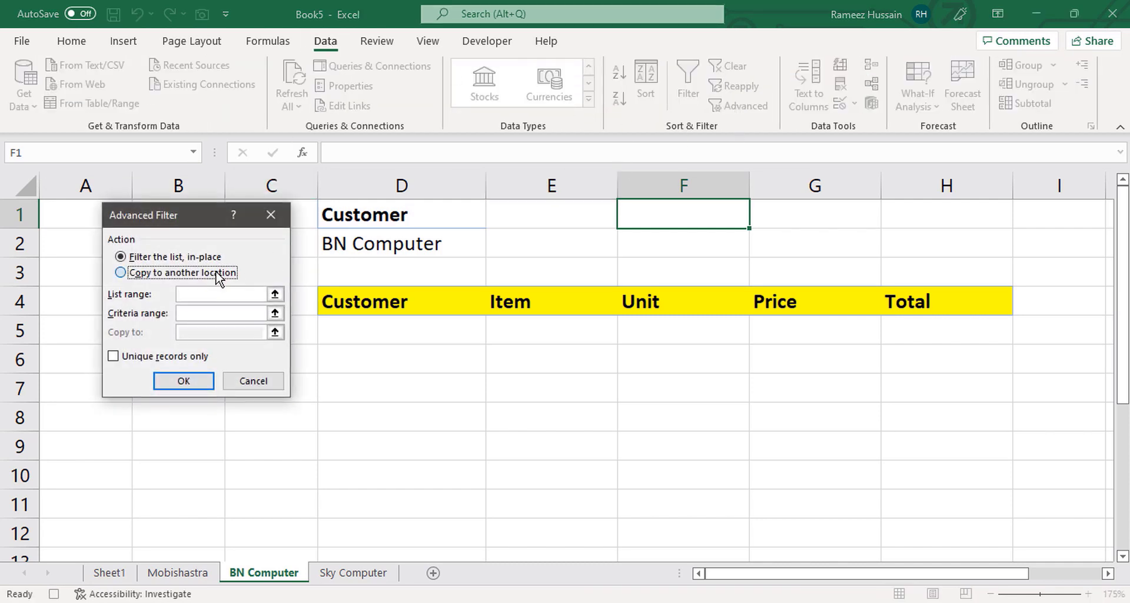
{"action": "left_click", "coordinate": [213, 295]}
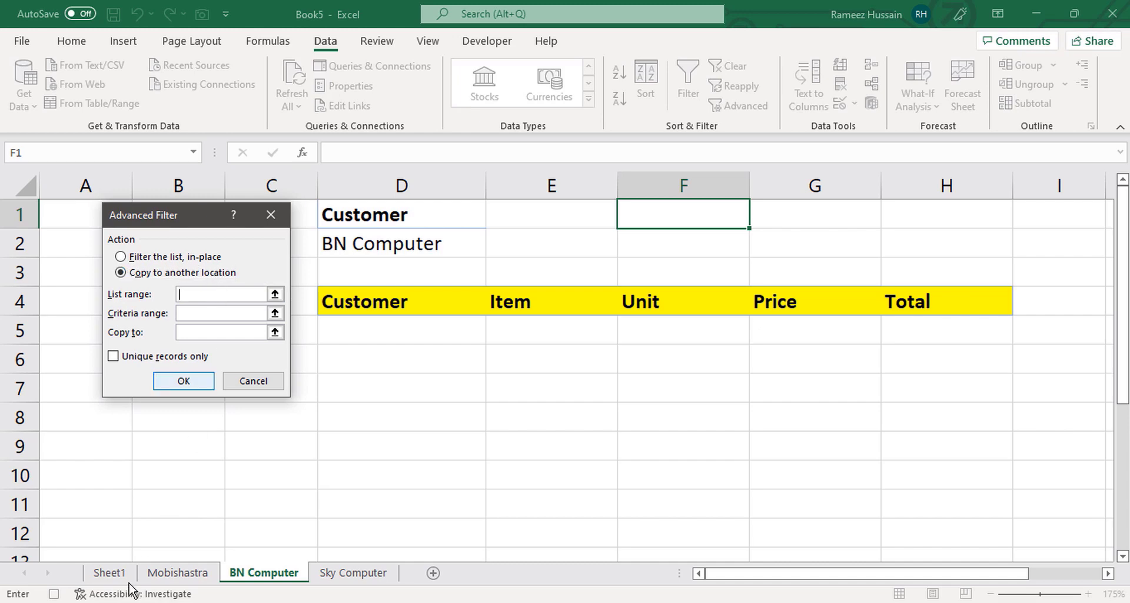
{"action": "left_click", "coordinate": [109, 574]}
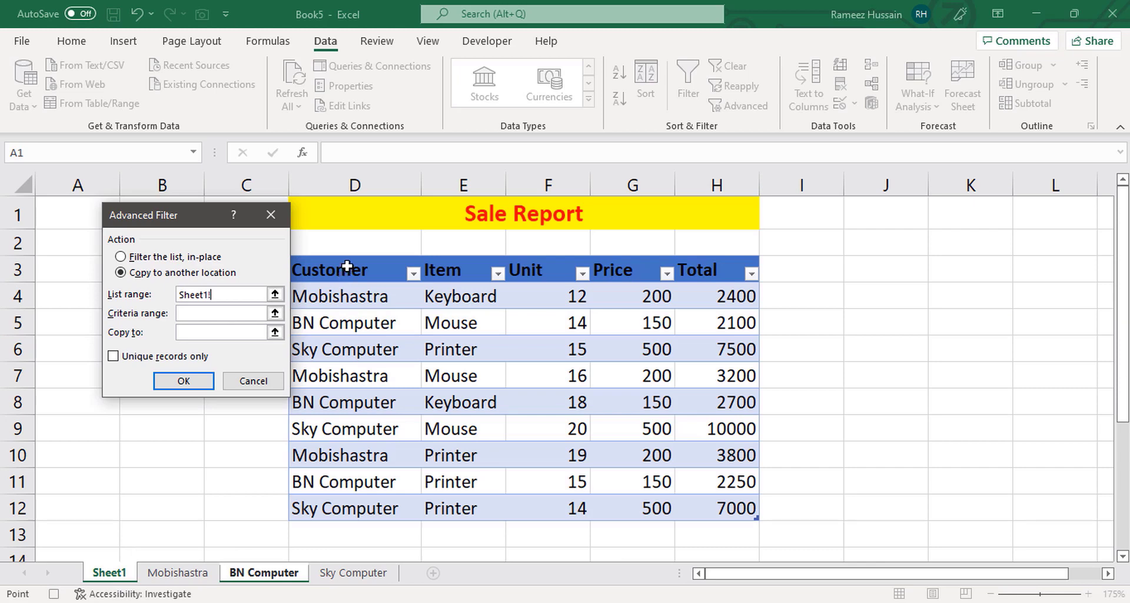
{"action": "left_click_drag", "start_coordinate": [343, 271], "coordinate": [716, 505]}
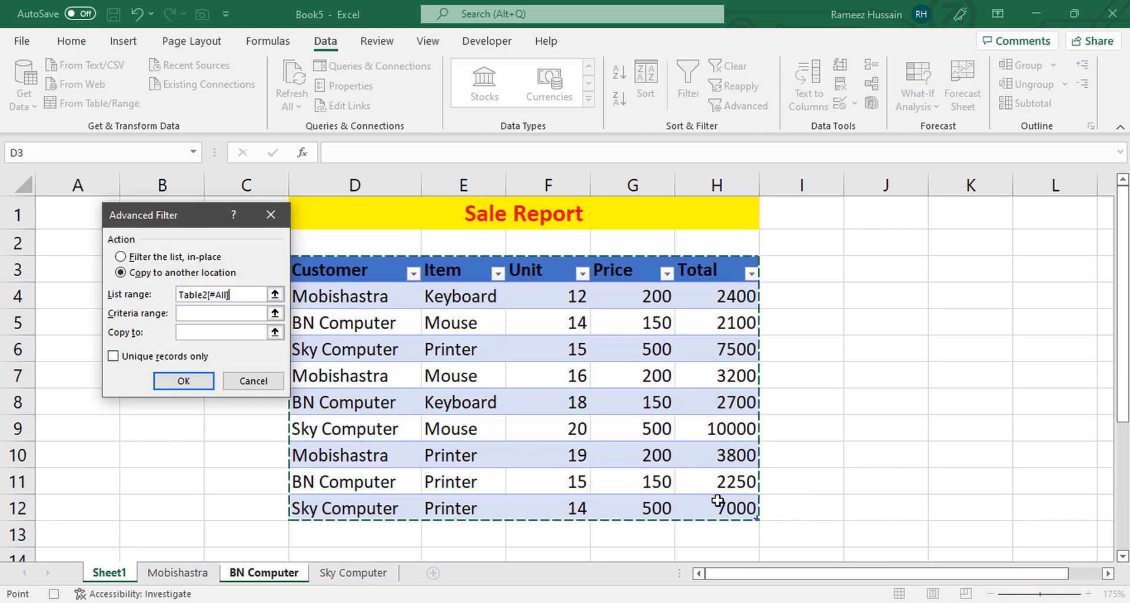
{"action": "left_click", "coordinate": [200, 316]}
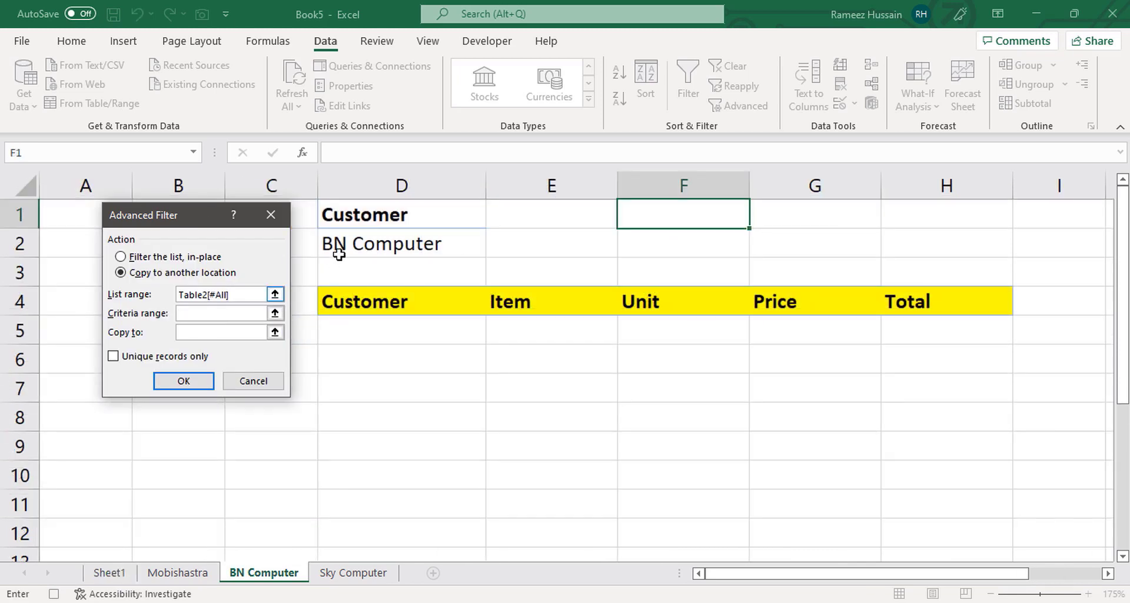
{"action": "left_click_drag", "start_coordinate": [371, 218], "coordinate": [379, 246]}
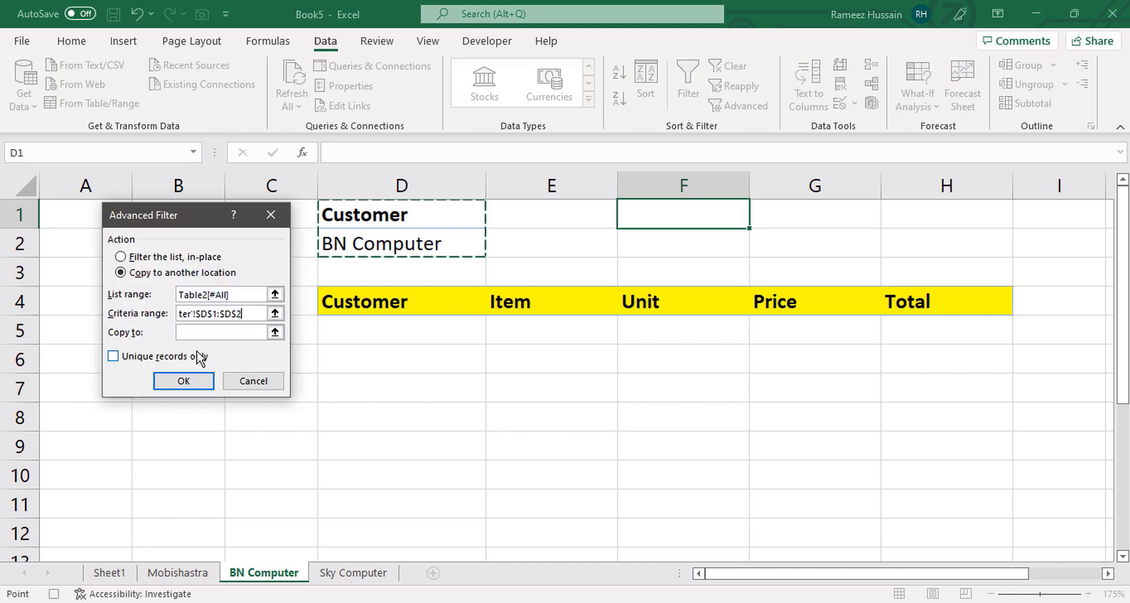
{"action": "left_click", "coordinate": [191, 332]}
{"action": "left_click_drag", "start_coordinate": [401, 299], "coordinate": [900, 303]}
{"action": "left_click", "coordinate": [207, 384]}
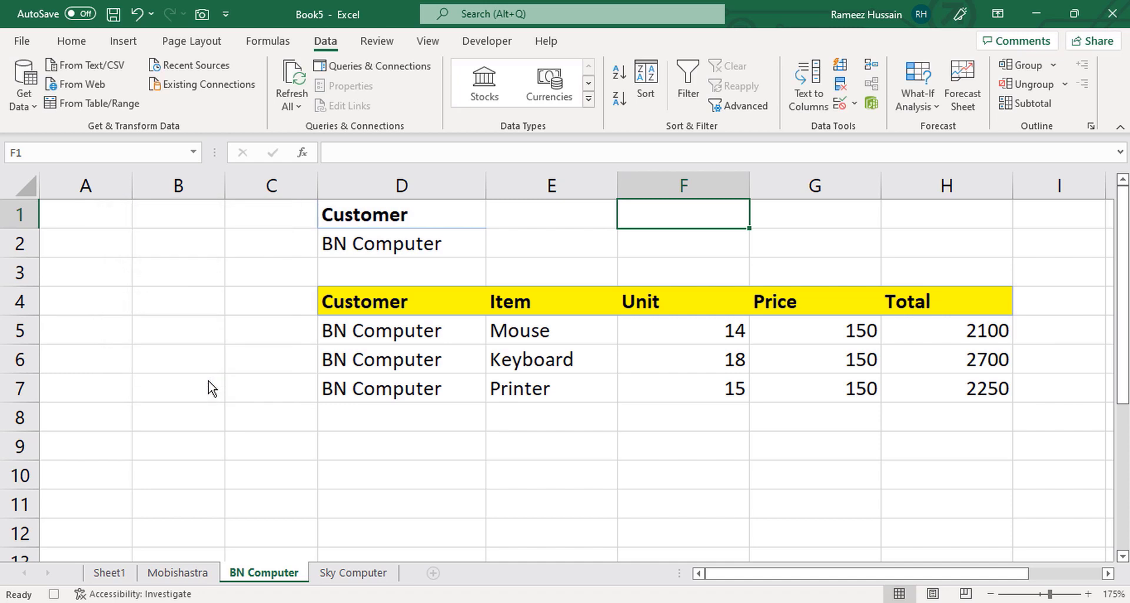
Step: Stop recording the BNComputer macro
{"action": "left_click", "coordinate": [427, 42]}
{"action": "left_click", "coordinate": [1063, 97]}
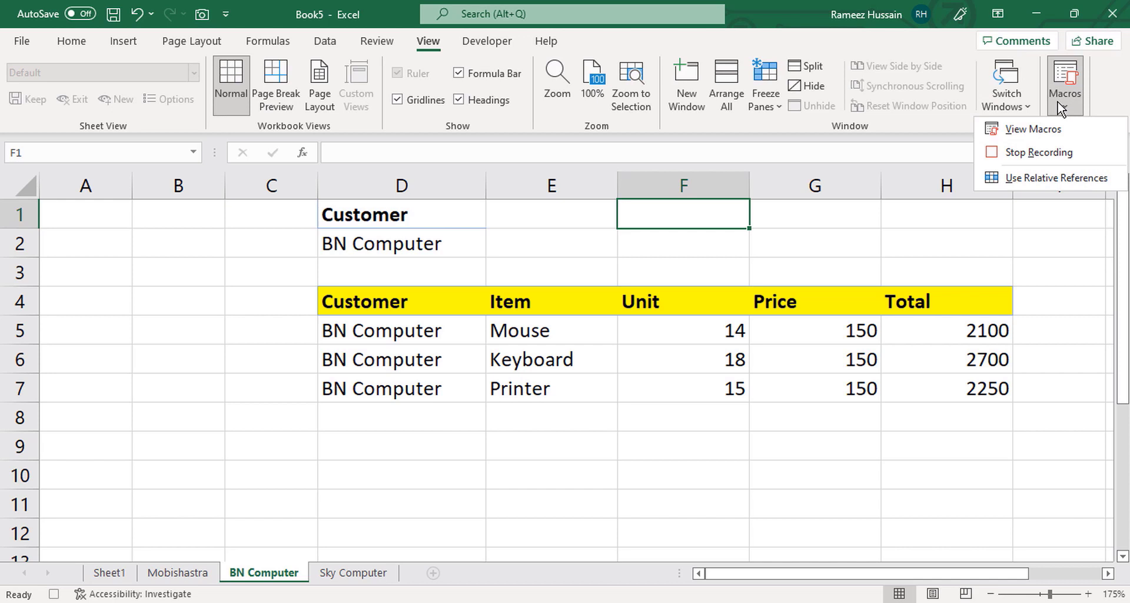
{"action": "left_click", "coordinate": [1043, 155]}
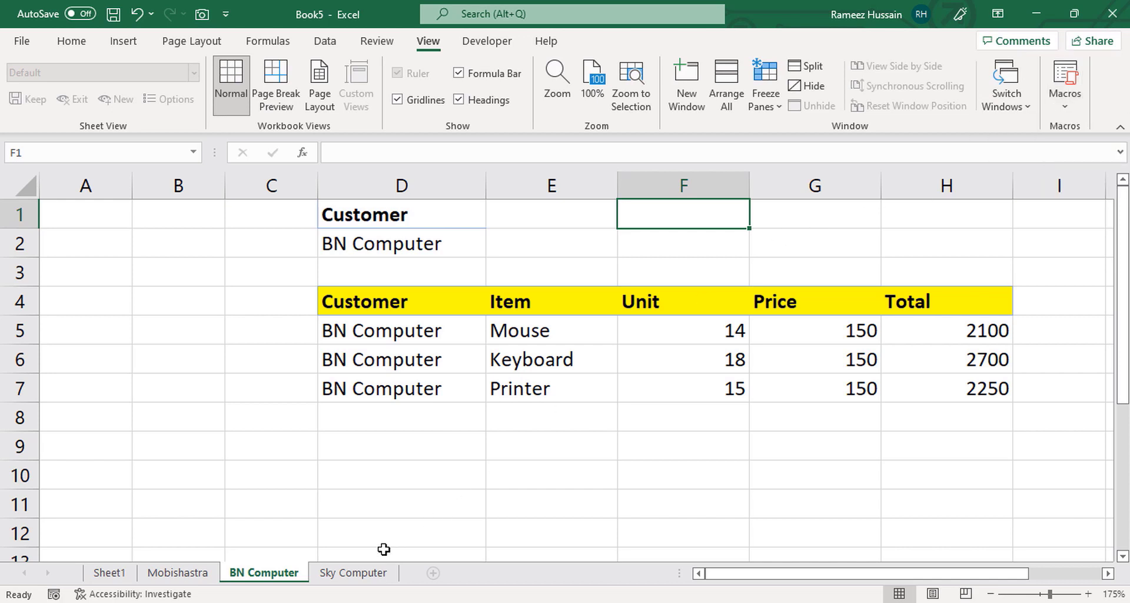
Step: Start recording a macro named SkyComputer with cell F1 of the Sky Computer sheet selected
{"action": "left_click", "coordinate": [374, 573]}
{"action": "left_click", "coordinate": [691, 207]}
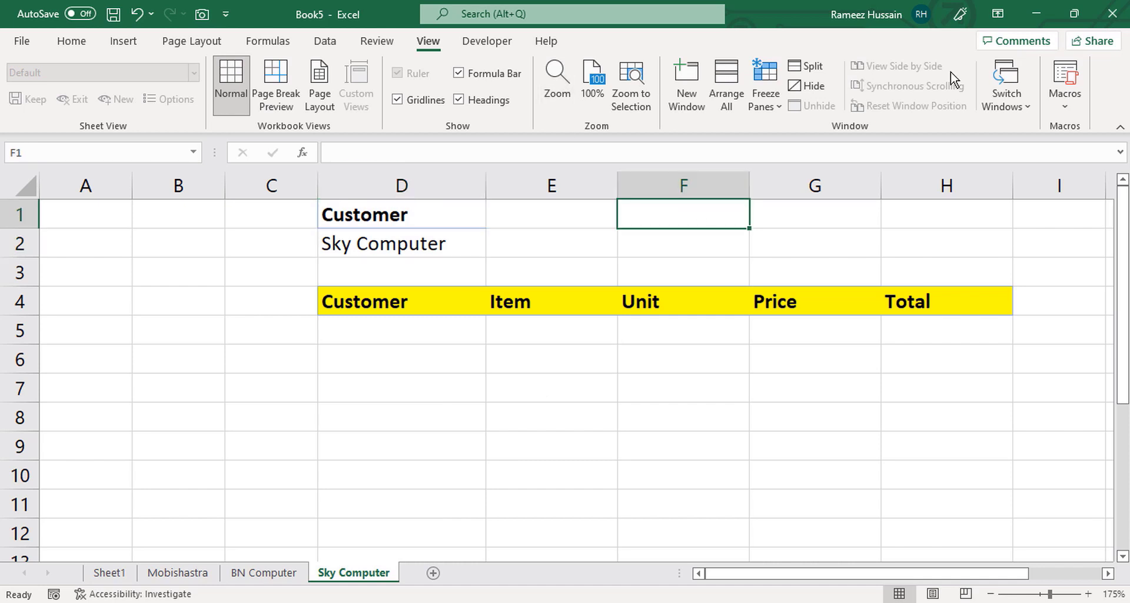
{"action": "left_click", "coordinate": [1065, 101]}
{"action": "left_click", "coordinate": [1039, 152]}
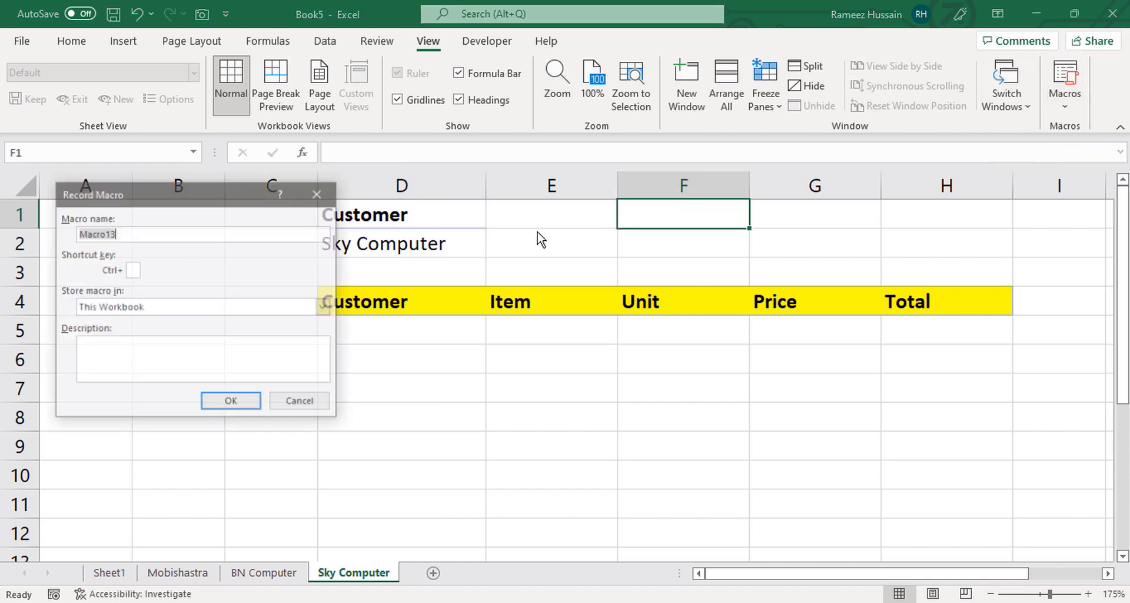
{"action": "type", "text": "SkyComputer"}
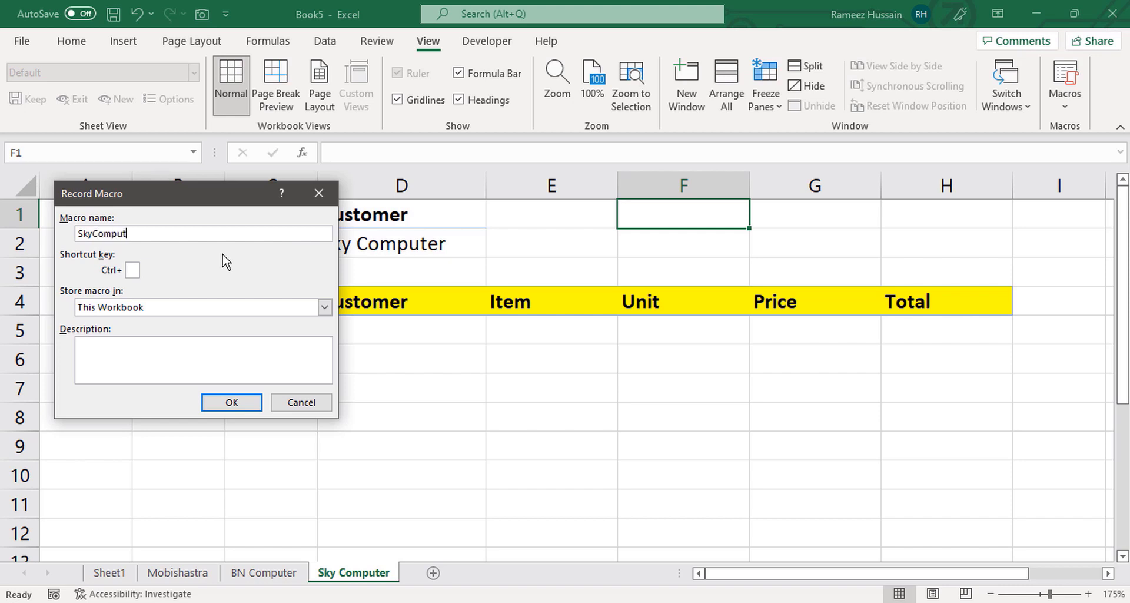
{"action": "left_click", "coordinate": [241, 405]}
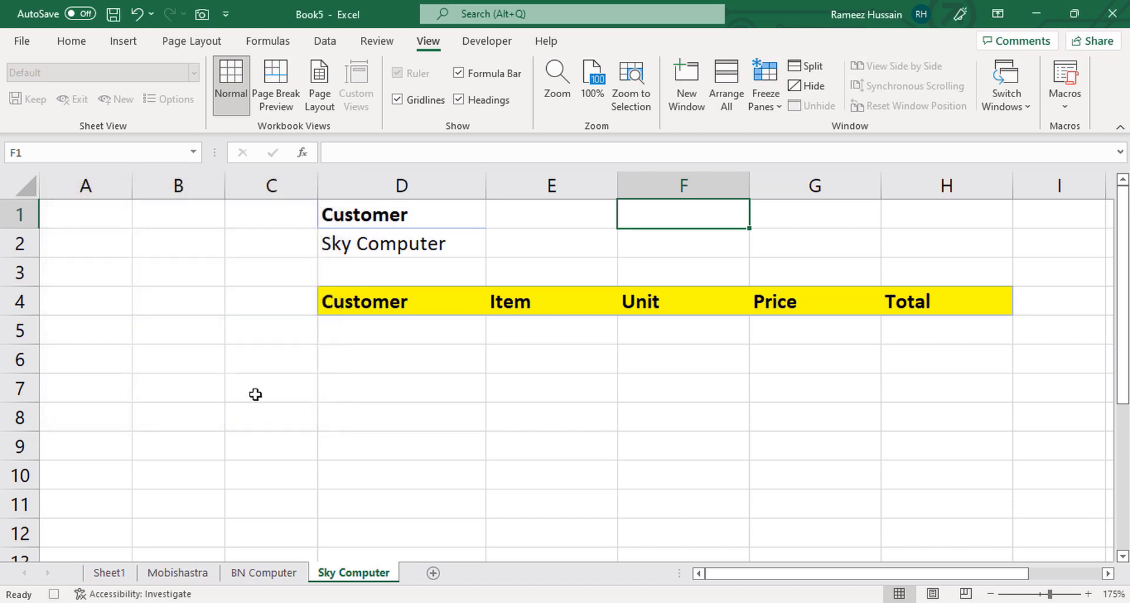
Step: Run an Advanced Filter that copies the whole Sheet1 sales table, using criteria D1:D2, to headers D4:H4 of the Sky Computer sheet
{"action": "left_click", "coordinate": [325, 47]}
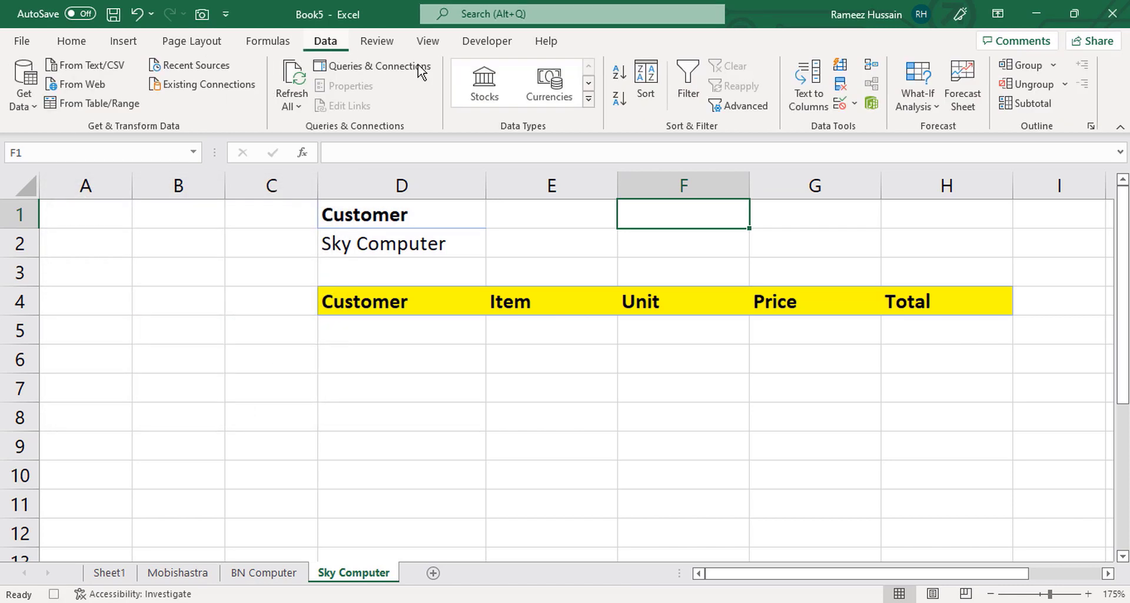
{"action": "left_click", "coordinate": [743, 108]}
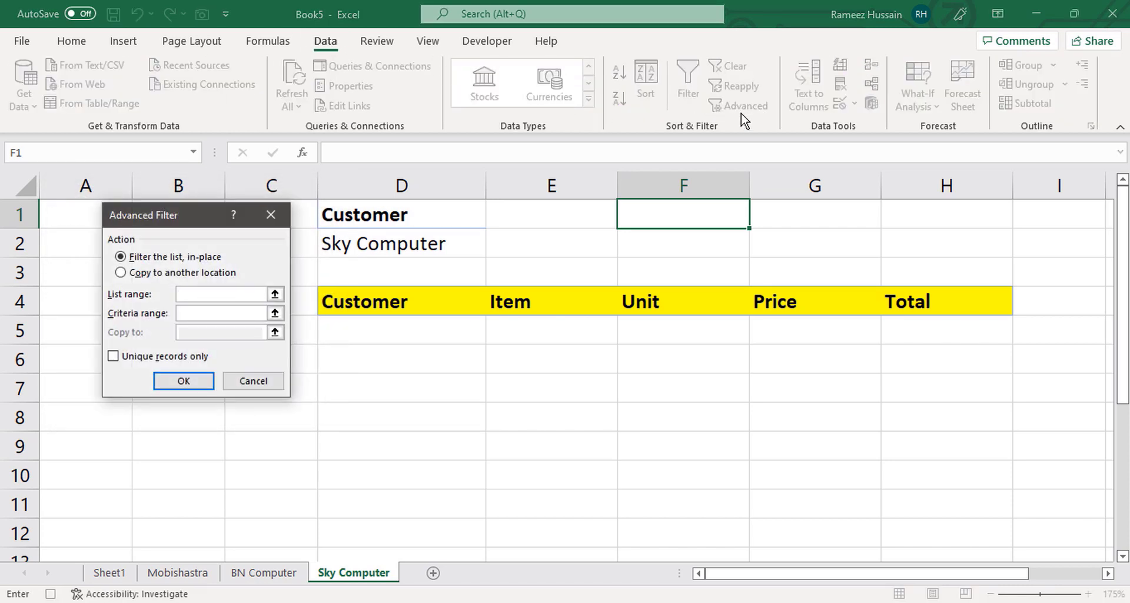
{"action": "left_click", "coordinate": [176, 274]}
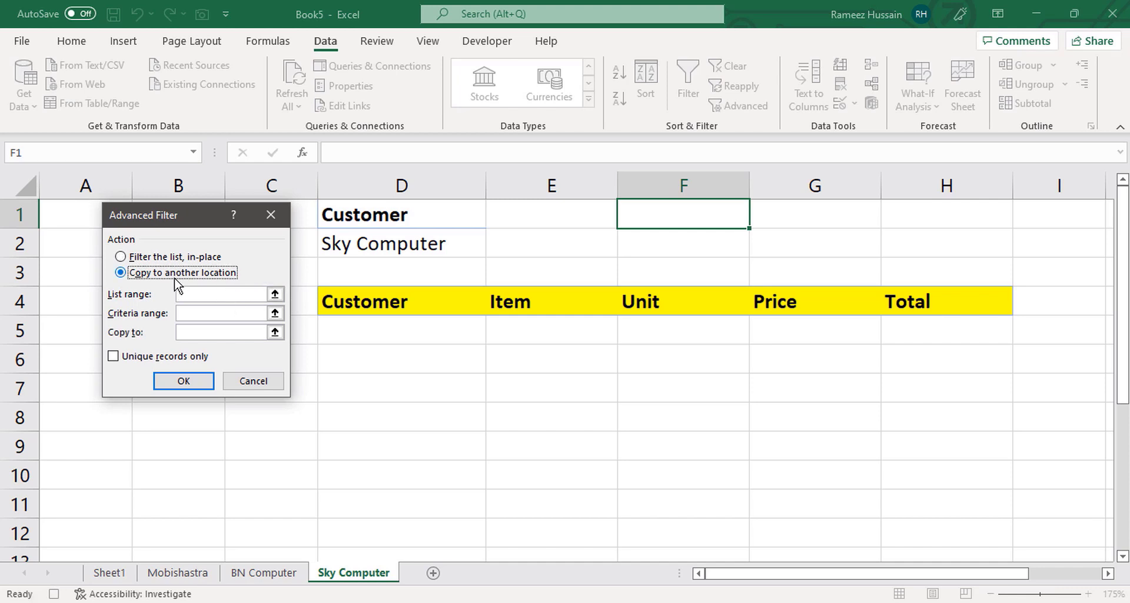
{"action": "left_click", "coordinate": [124, 577]}
{"action": "left_click_drag", "start_coordinate": [362, 271], "coordinate": [698, 510]}
{"action": "left_click", "coordinate": [188, 309]}
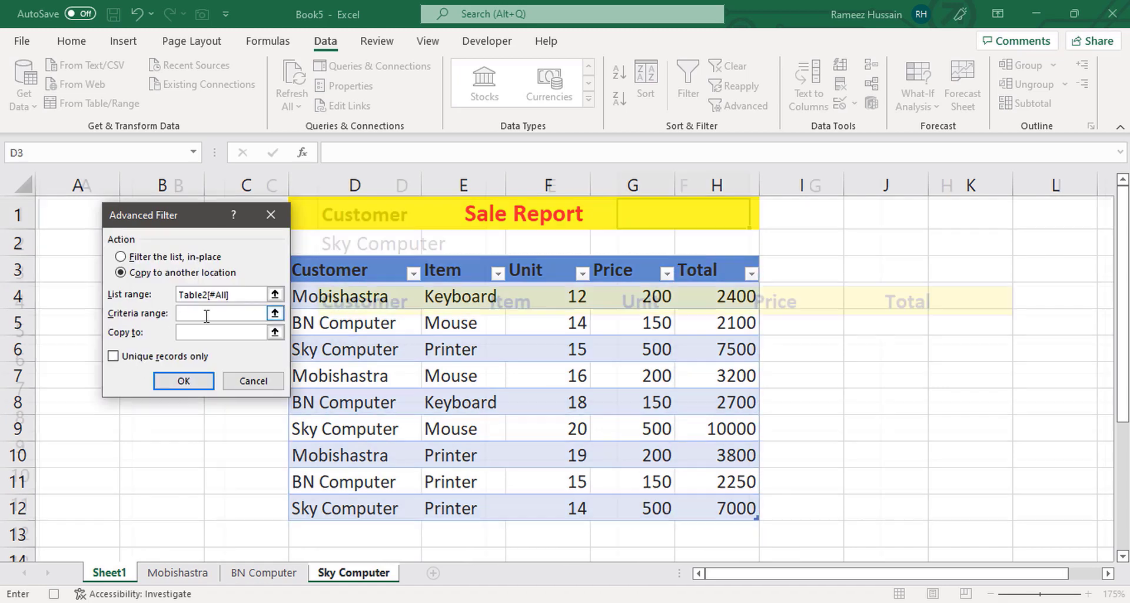
{"action": "left_click_drag", "start_coordinate": [383, 215], "coordinate": [480, 250]}
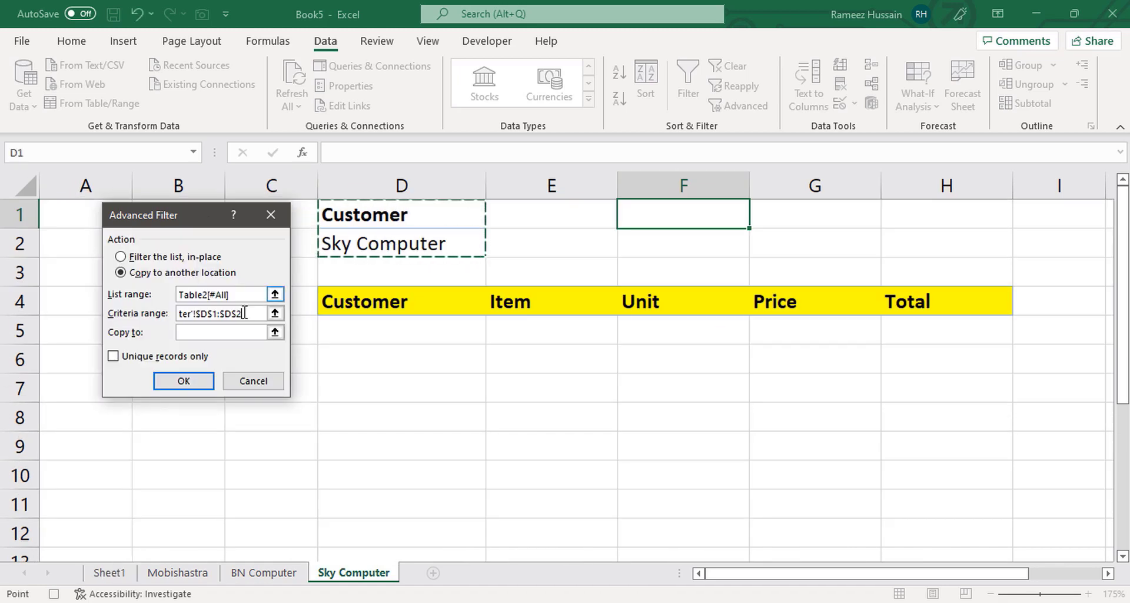
{"action": "left_click", "coordinate": [232, 333]}
{"action": "left_click_drag", "start_coordinate": [442, 303], "coordinate": [907, 303]}
{"action": "left_click", "coordinate": [203, 386]}
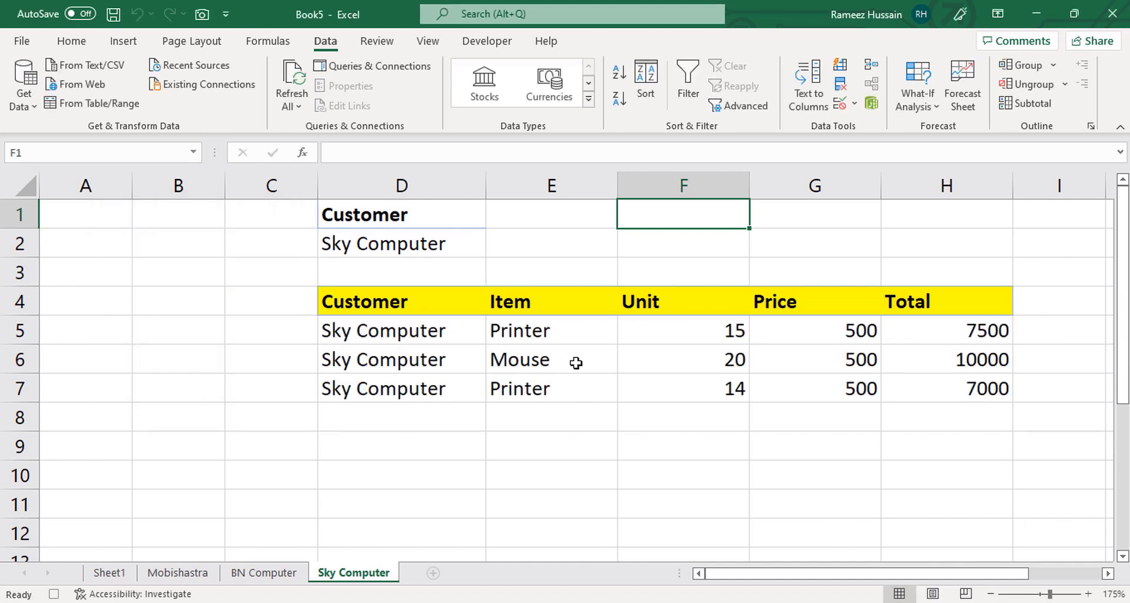
Step: Stop recording the SkyComputer macro
{"action": "left_click", "coordinate": [428, 41]}
{"action": "left_click", "coordinate": [1064, 105]}
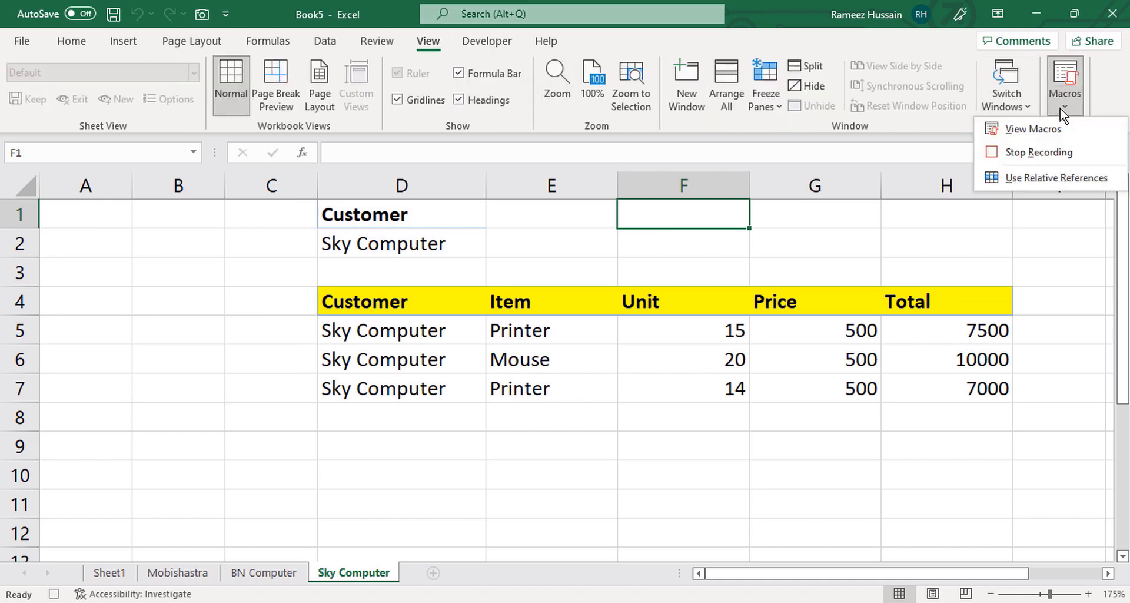
{"action": "left_click", "coordinate": [1057, 153]}
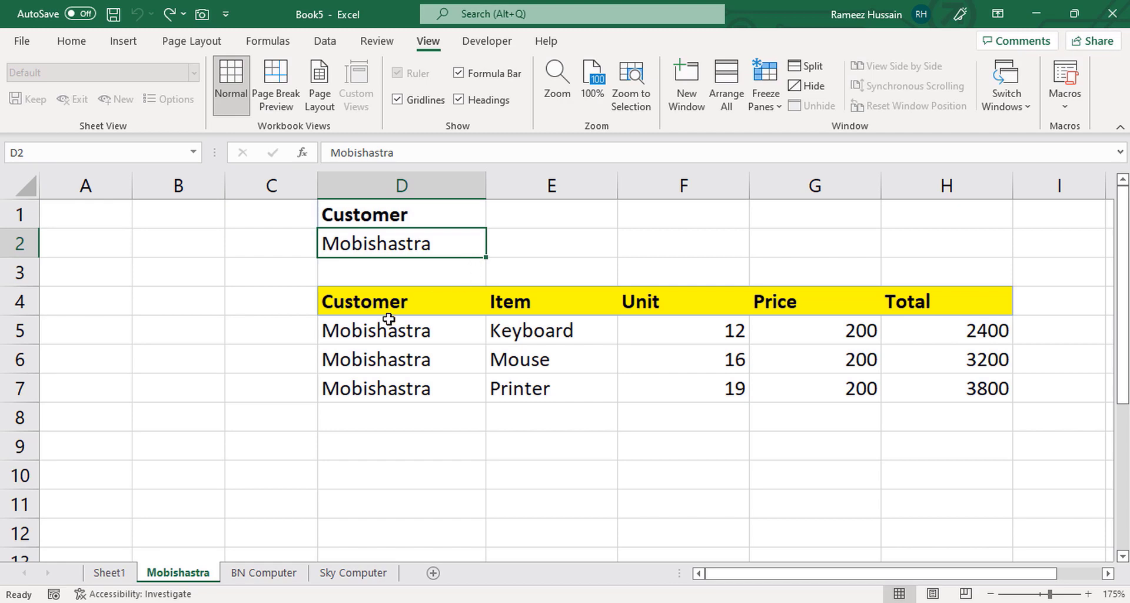
Step: Copy the Mobishastra Printer sale in row 10 of Sheet1 to row 13, directly below the sales table
{"action": "left_click", "coordinate": [111, 574]}
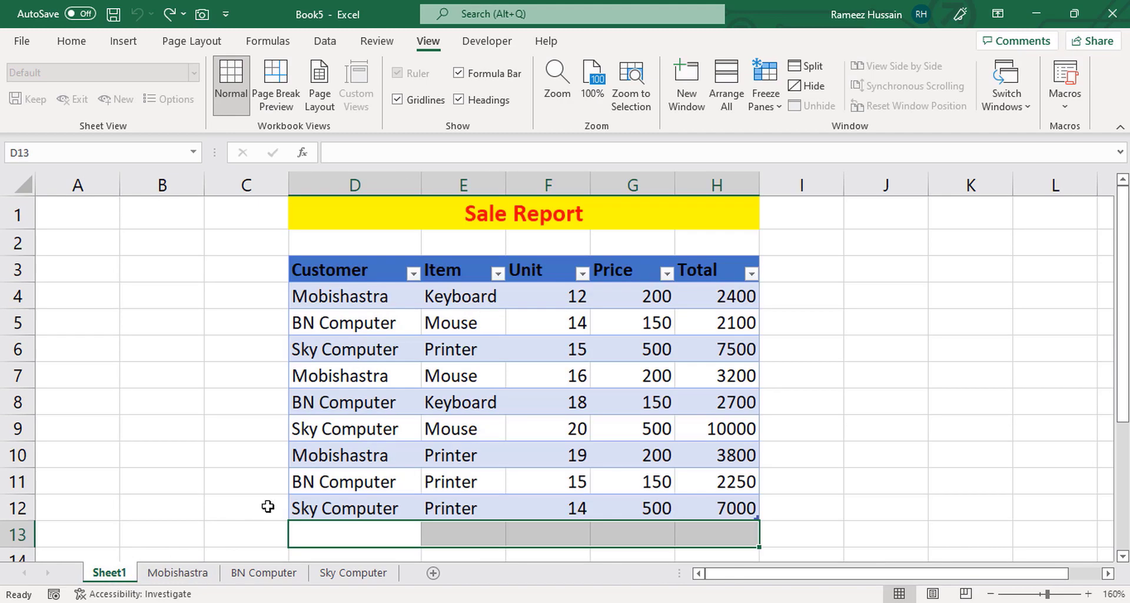
{"action": "left_click", "coordinate": [194, 574]}
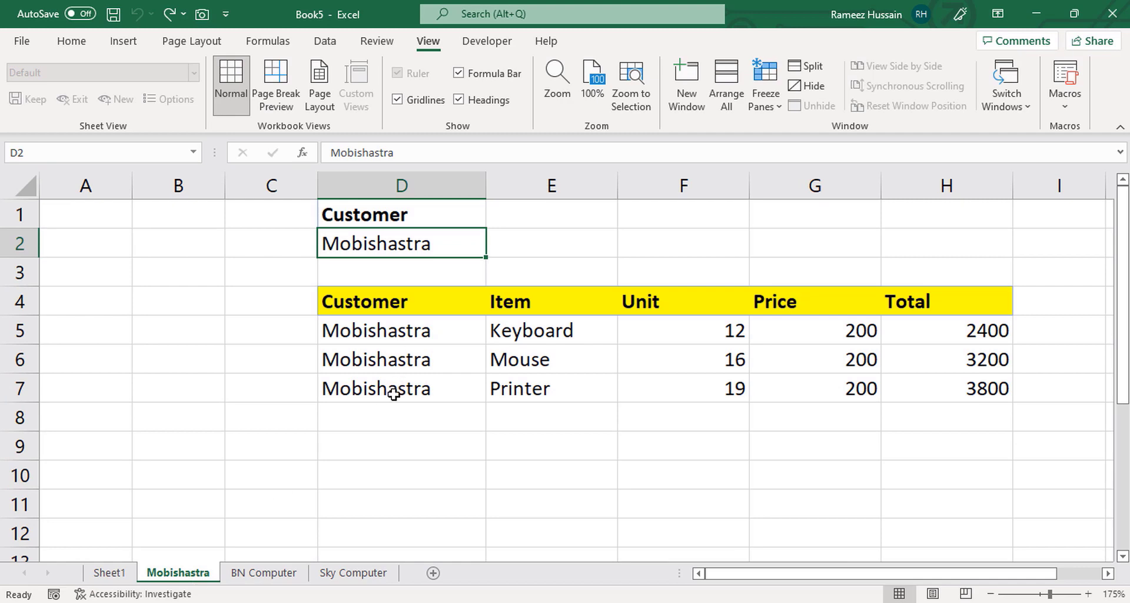
{"action": "left_click", "coordinate": [110, 573]}
{"action": "left_click_drag", "start_coordinate": [365, 455], "coordinate": [706, 449]}
{"action": "key", "text": "ctrl+c"}
{"action": "left_click", "coordinate": [393, 532]}
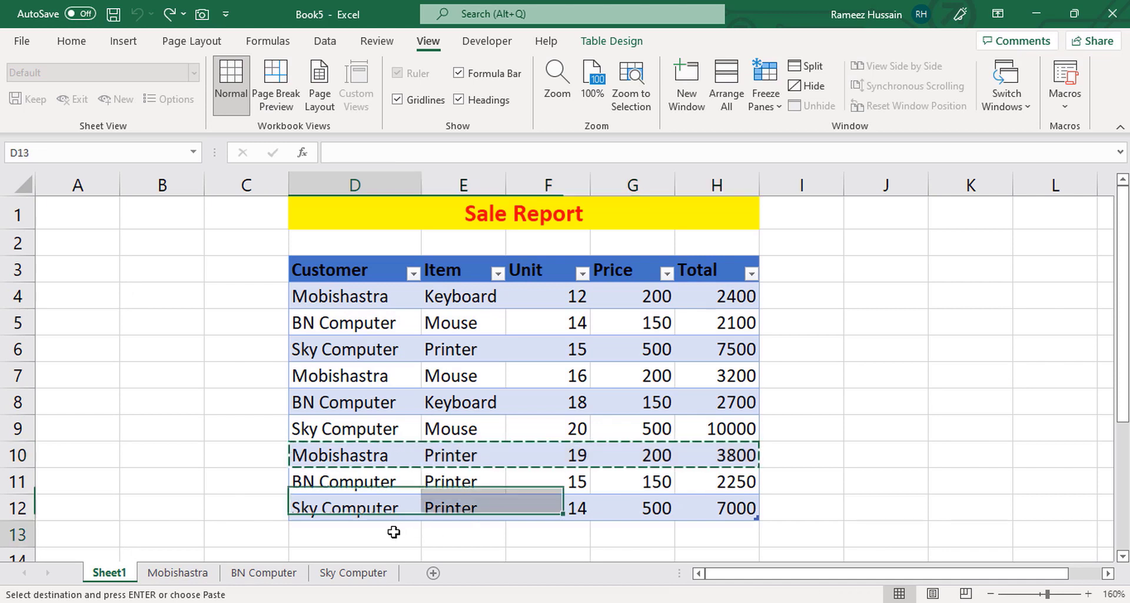
{"action": "key", "text": "ctrl+v"}
{"action": "key", "text": "Escape"}
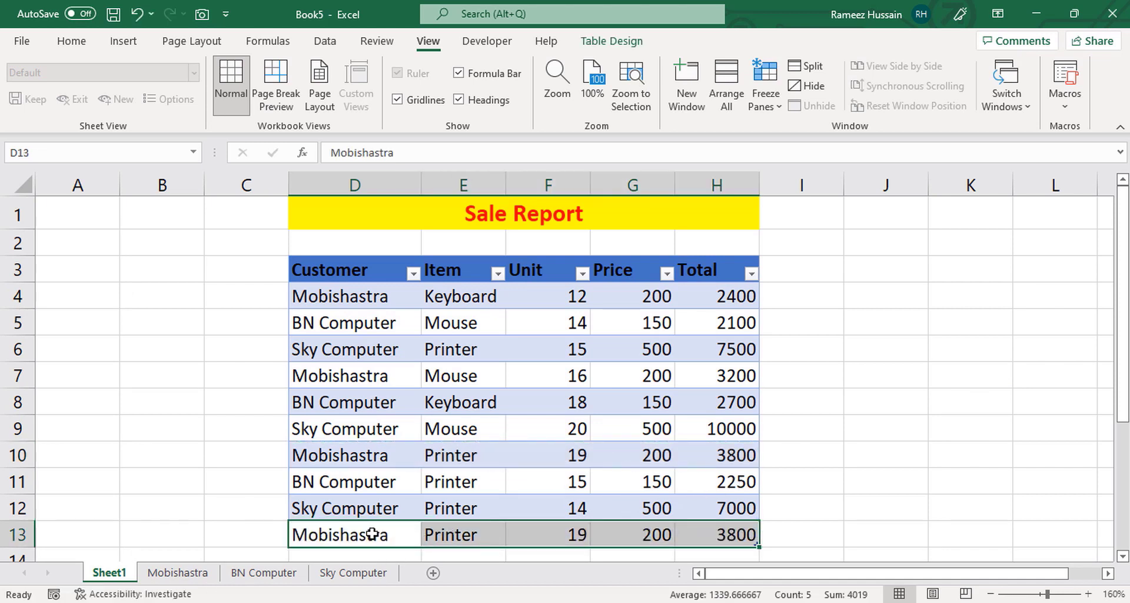
Step: Try BN Computer as the customer criterion in D2 of the Mobishastra sheet, and undo the entry
{"action": "left_click", "coordinate": [178, 572]}
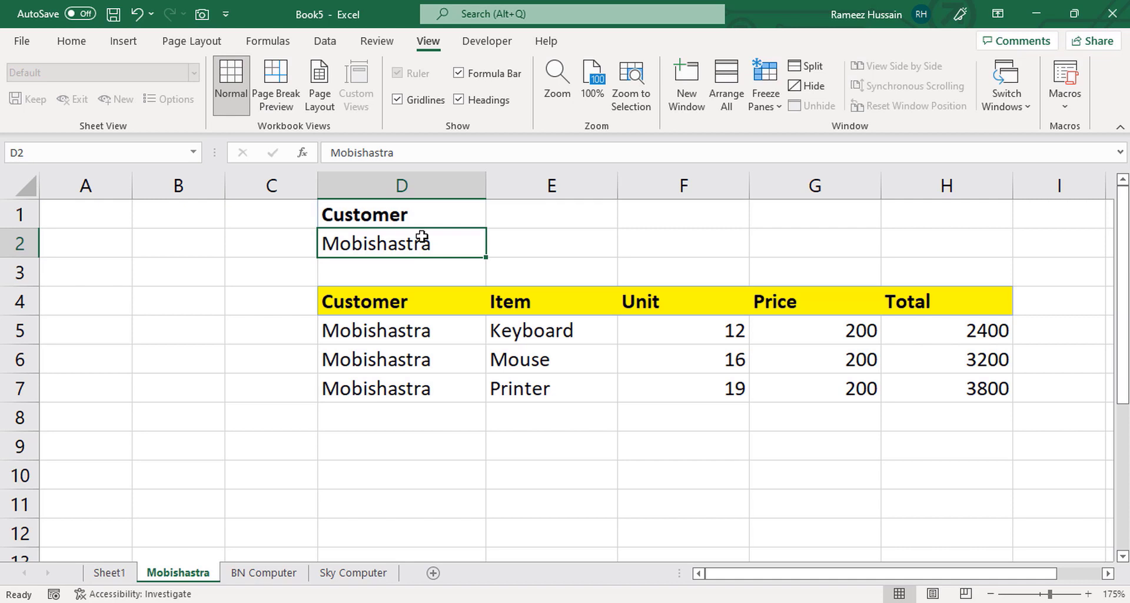
{"action": "type", "text": "BN C"}
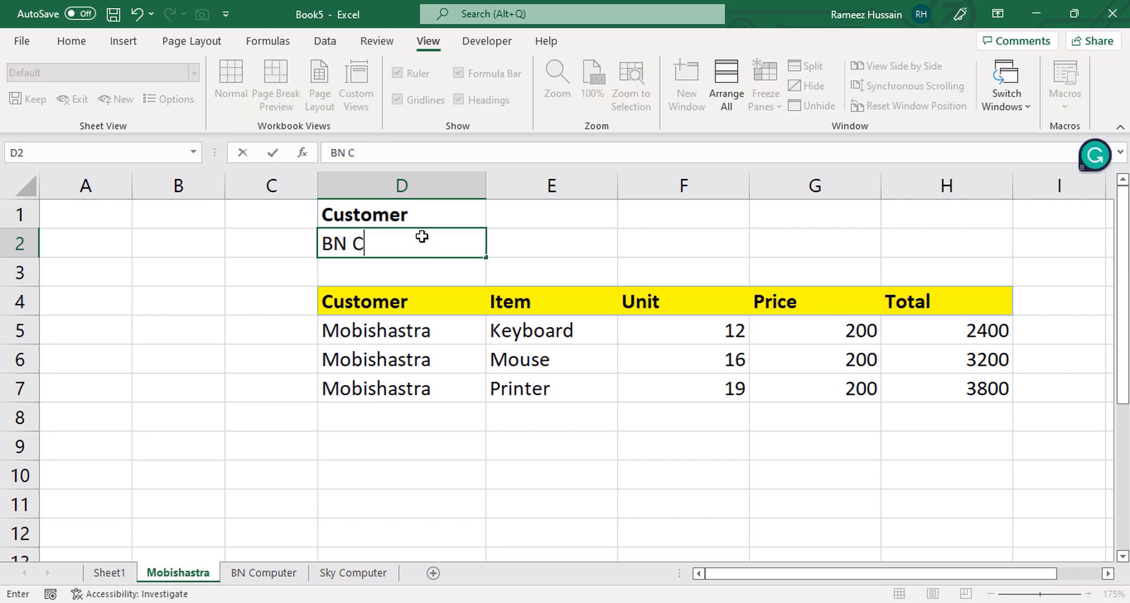
{"action": "type", "text": "omputer"}
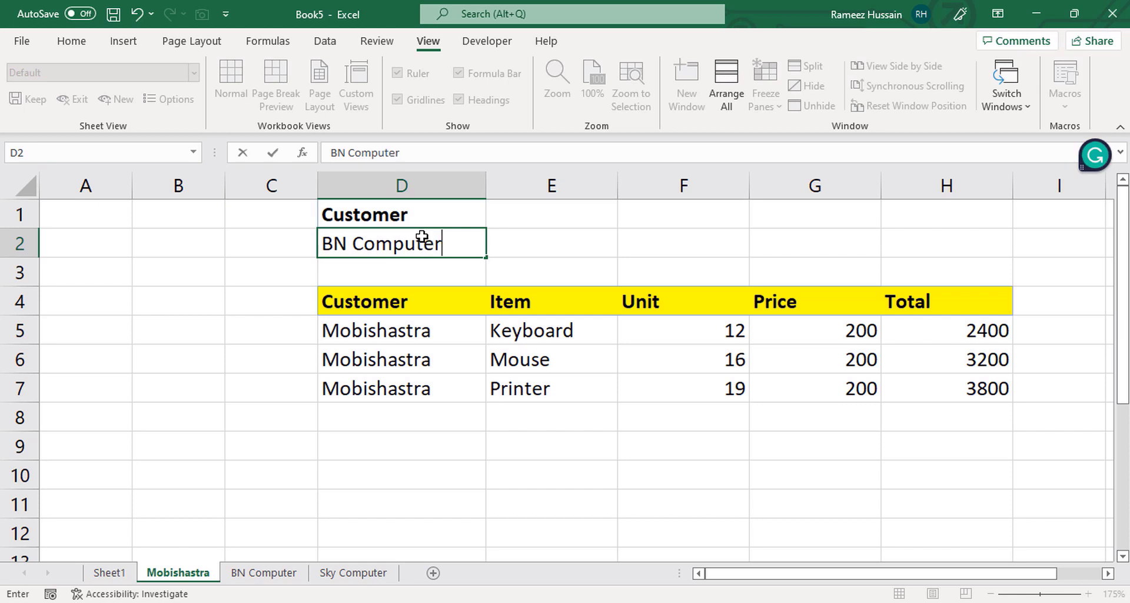
{"action": "key", "text": "Return"}
{"action": "left_click", "coordinate": [422, 236]}
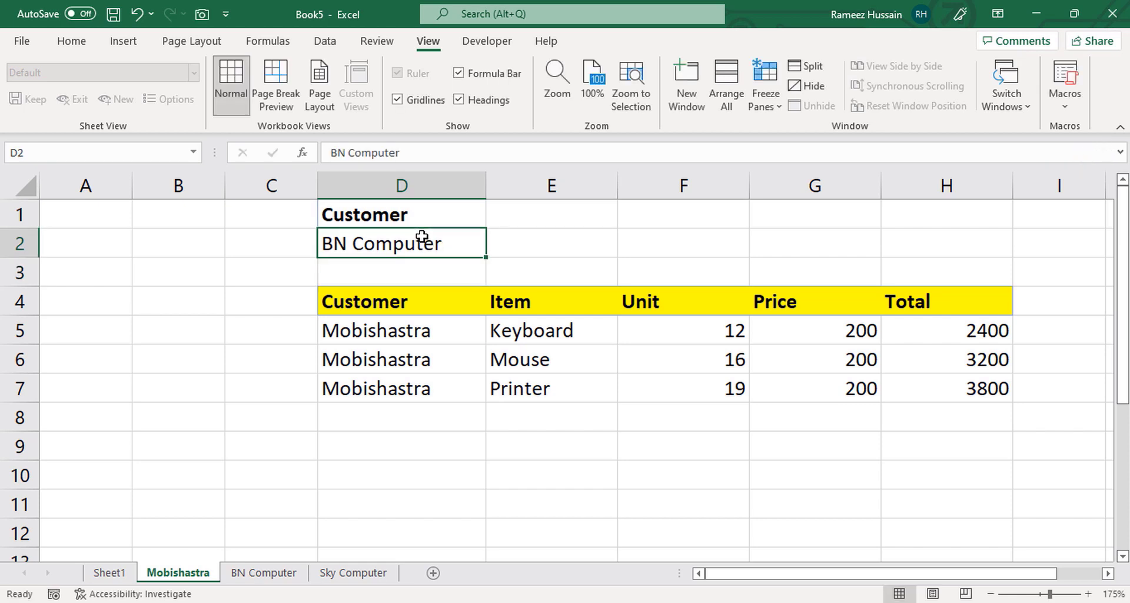
{"action": "key", "text": "ctrl+z"}
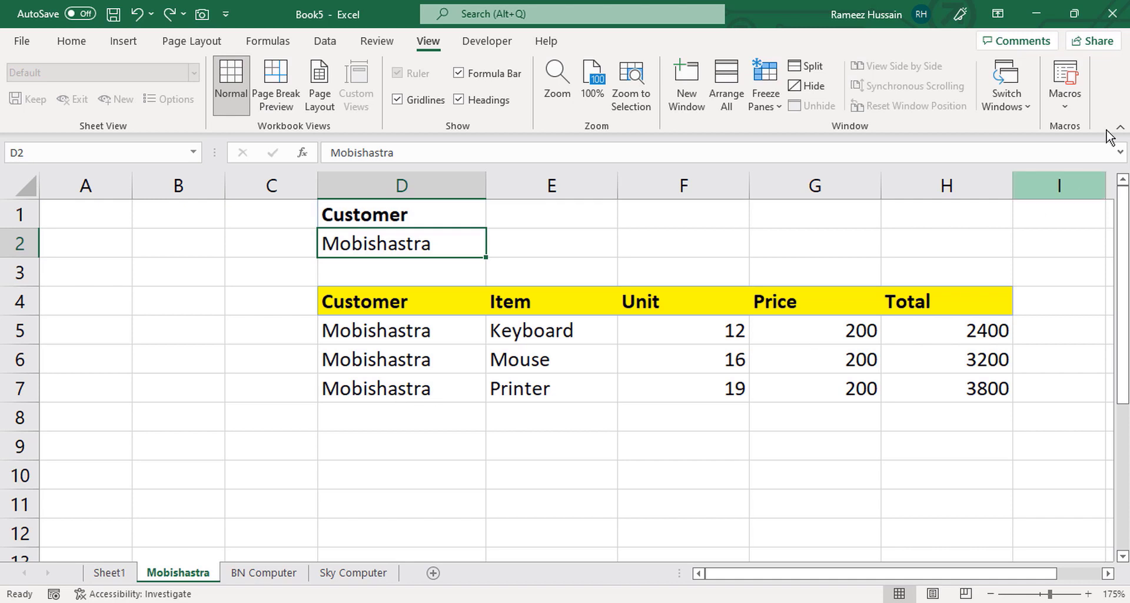
Step: Run the Mobishastra macro on the Mobishastra sheet to refresh its extracted sales
{"action": "left_click", "coordinate": [1065, 109]}
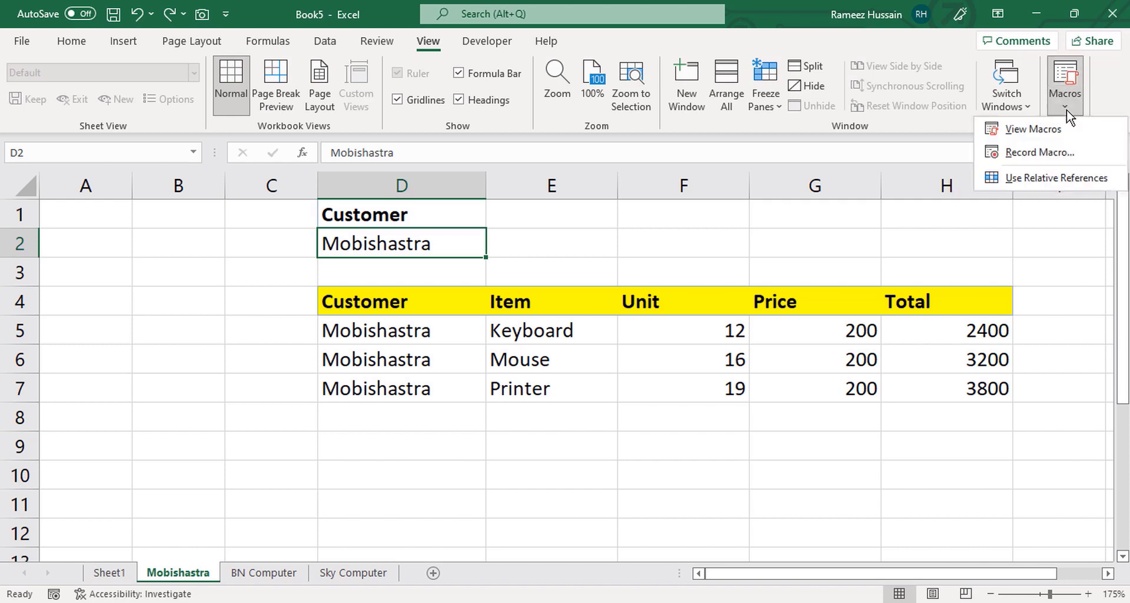
{"action": "left_click", "coordinate": [1033, 128]}
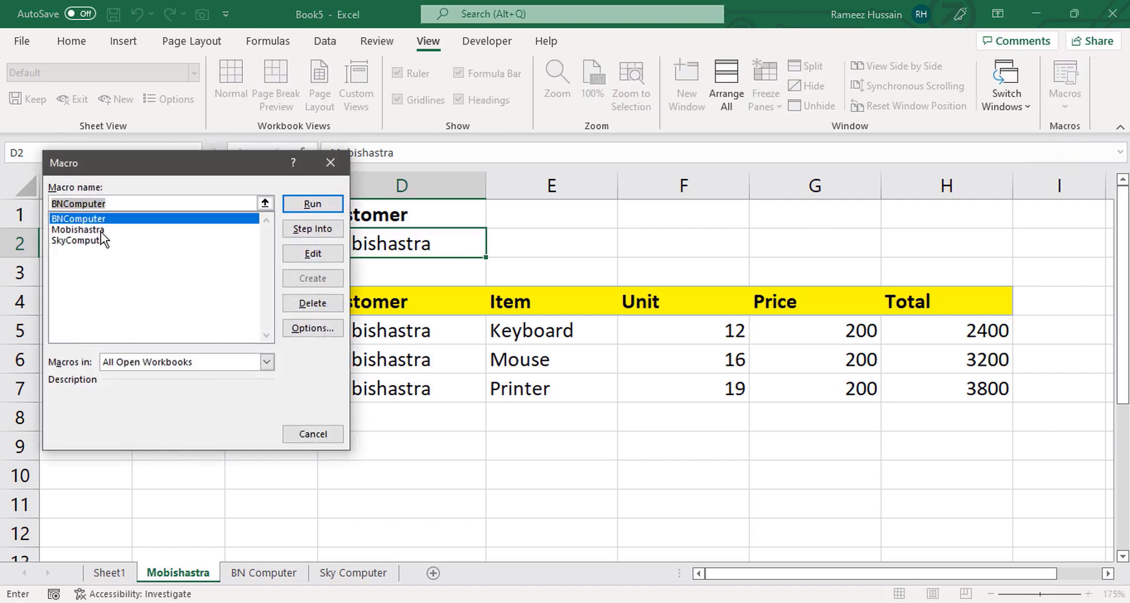
{"action": "left_click", "coordinate": [101, 230]}
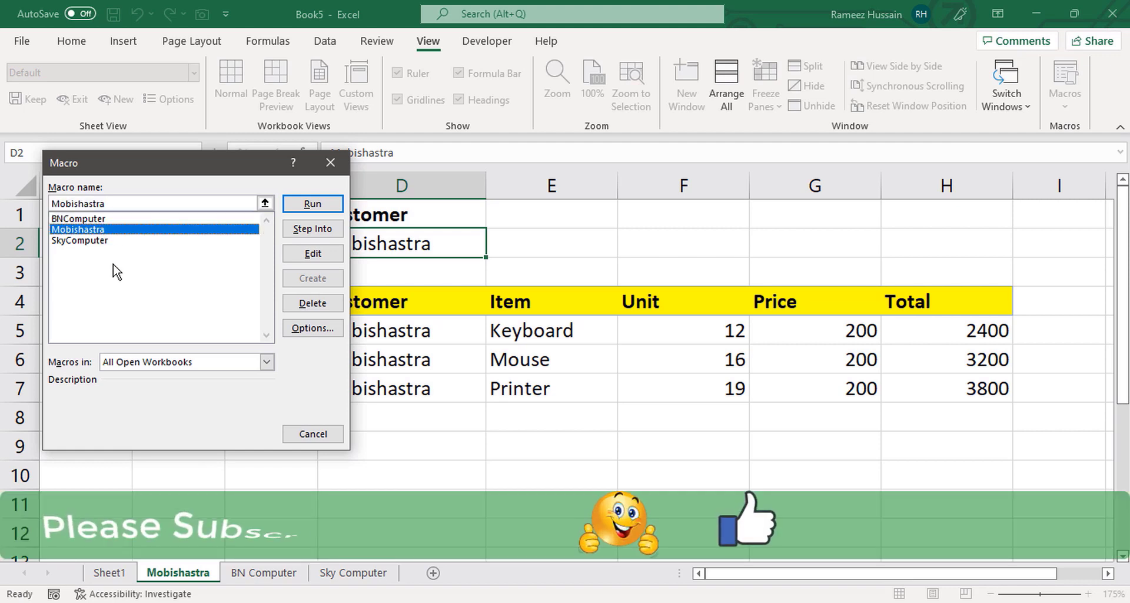
{"action": "left_click", "coordinate": [313, 204]}
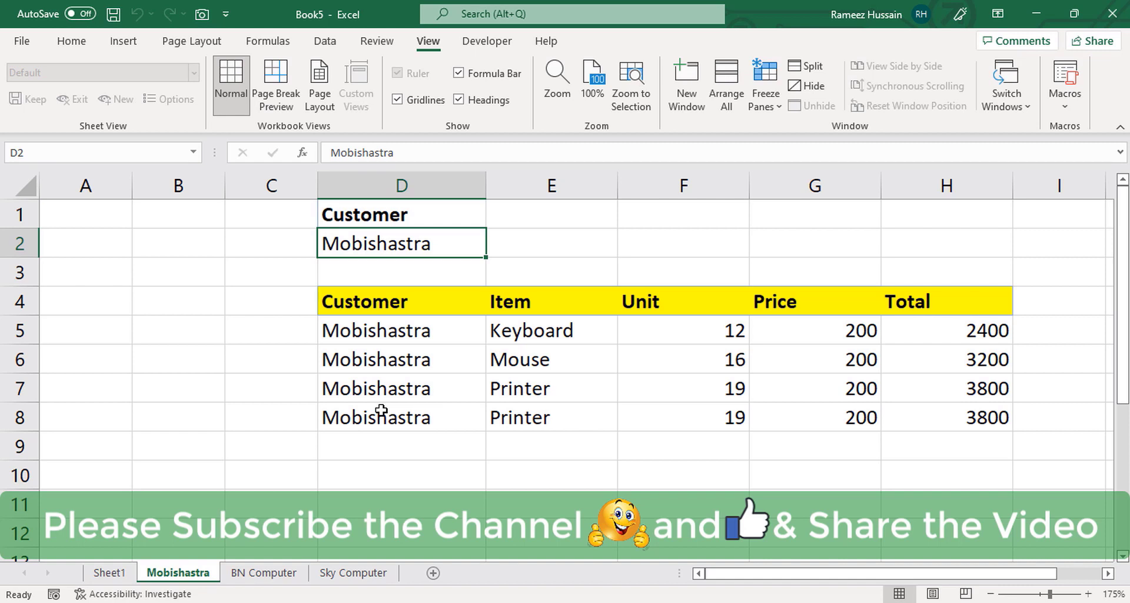
{"action": "left_click", "coordinate": [264, 572]}
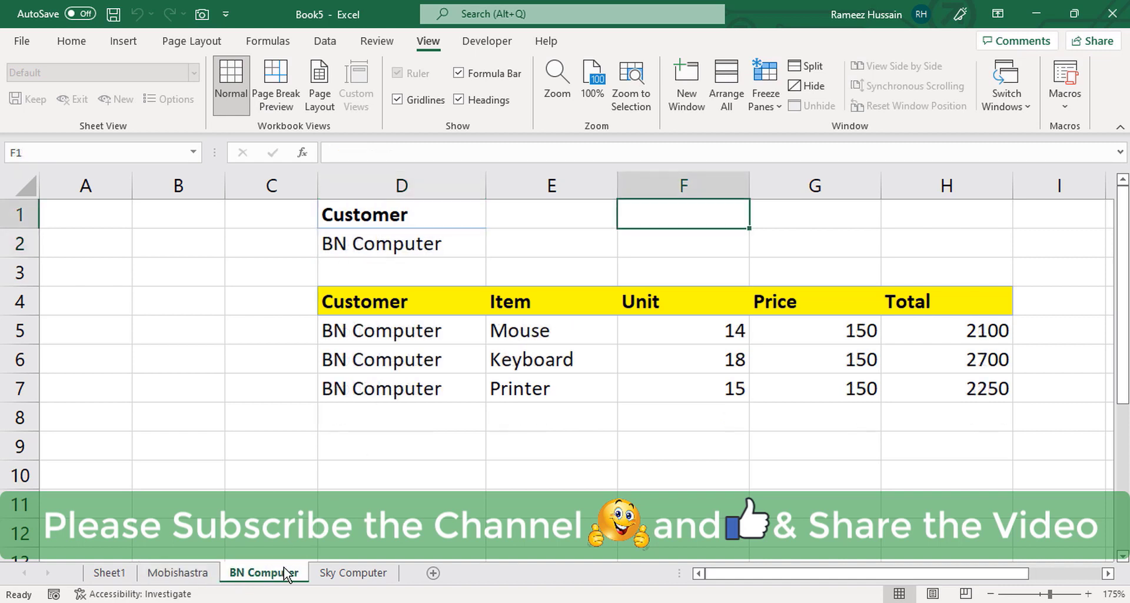
{"action": "left_click", "coordinate": [330, 572]}
{"action": "left_click", "coordinate": [252, 572]}
Step: Add a Worksheet Activate event procedure containing "Call Mobishastra" to the Mobishastra sheet's code, and close the code editor
{"action": "left_click", "coordinate": [201, 572]}
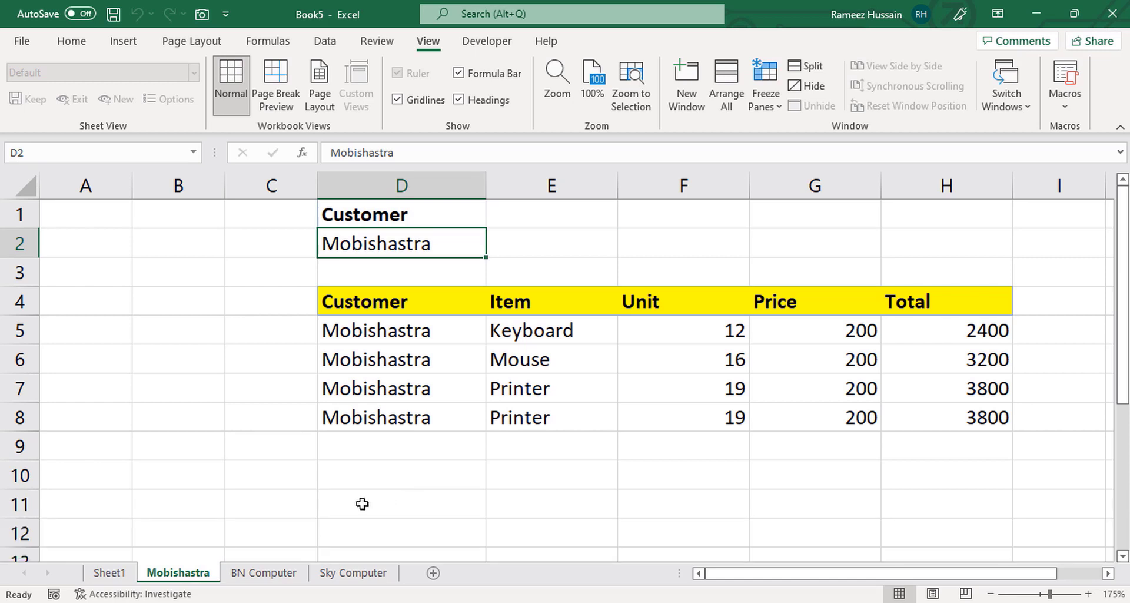
{"action": "right_click", "coordinate": [187, 579]}
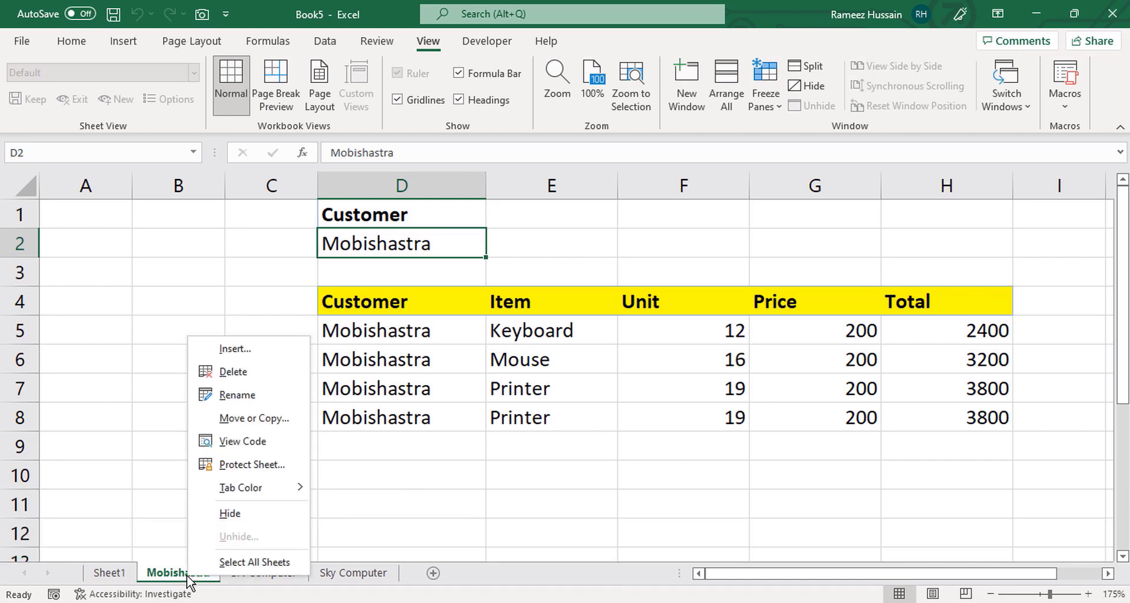
{"action": "left_click", "coordinate": [268, 447]}
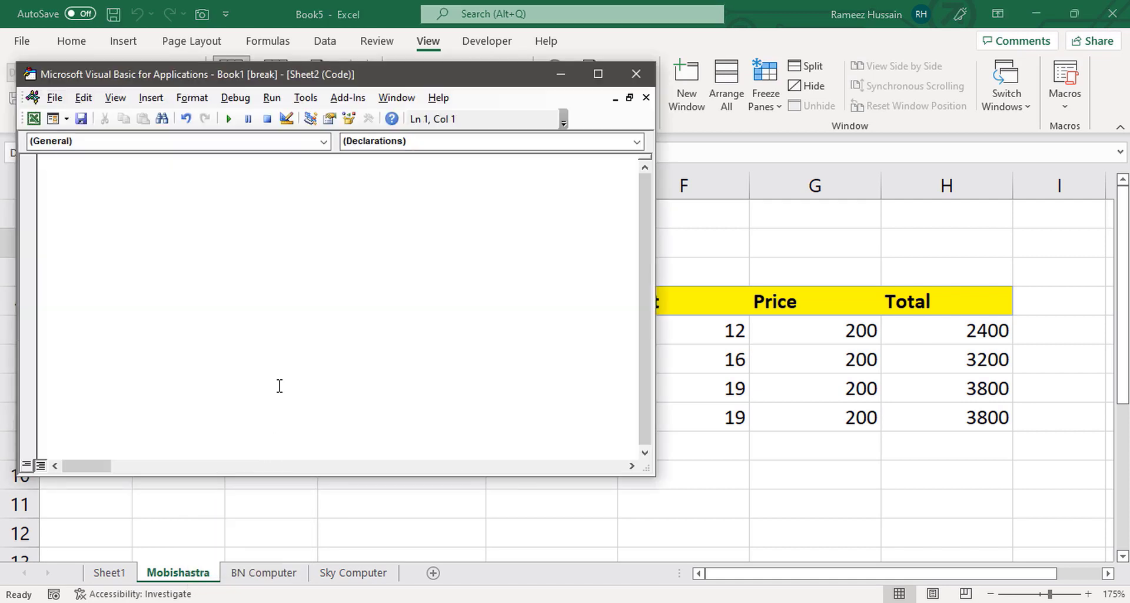
{"action": "left_click", "coordinate": [324, 142]}
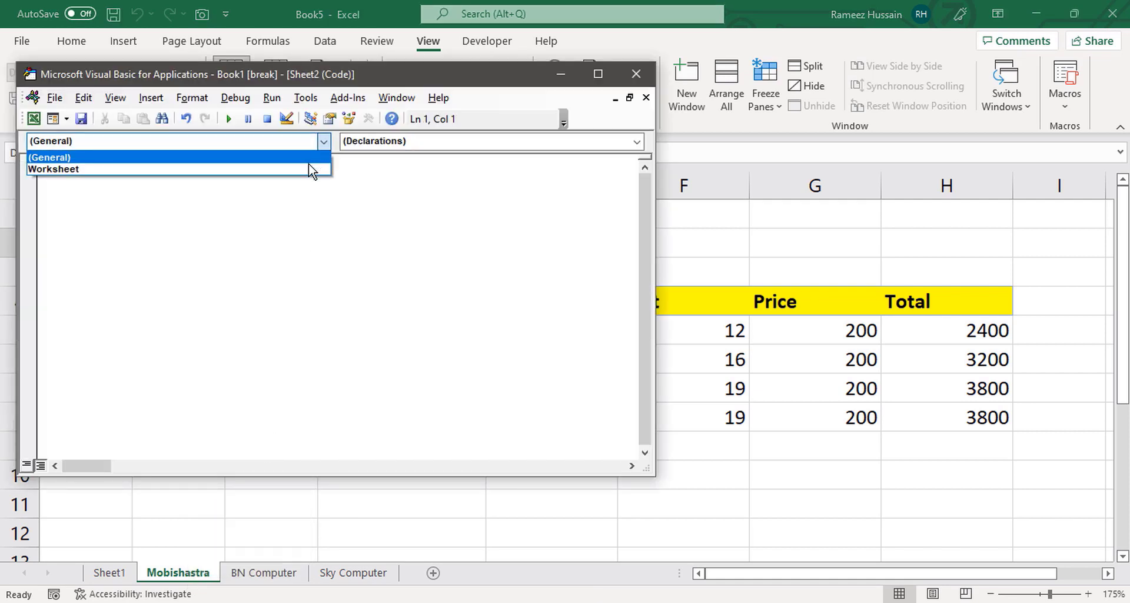
{"action": "left_click", "coordinate": [310, 170]}
{"action": "left_click", "coordinate": [512, 142]}
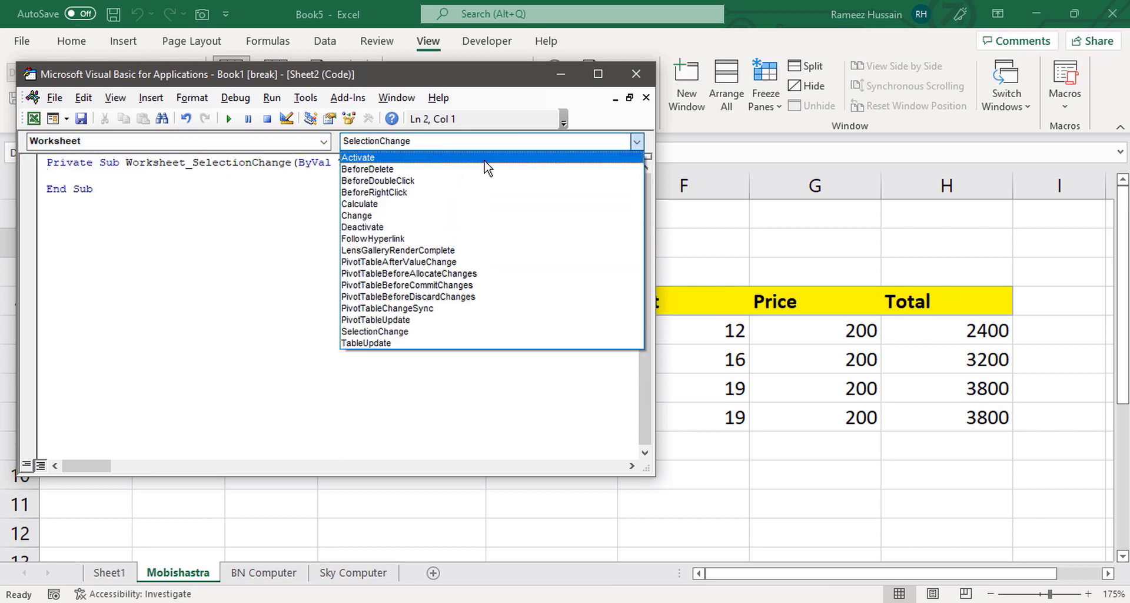
{"action": "left_click", "coordinate": [484, 161]}
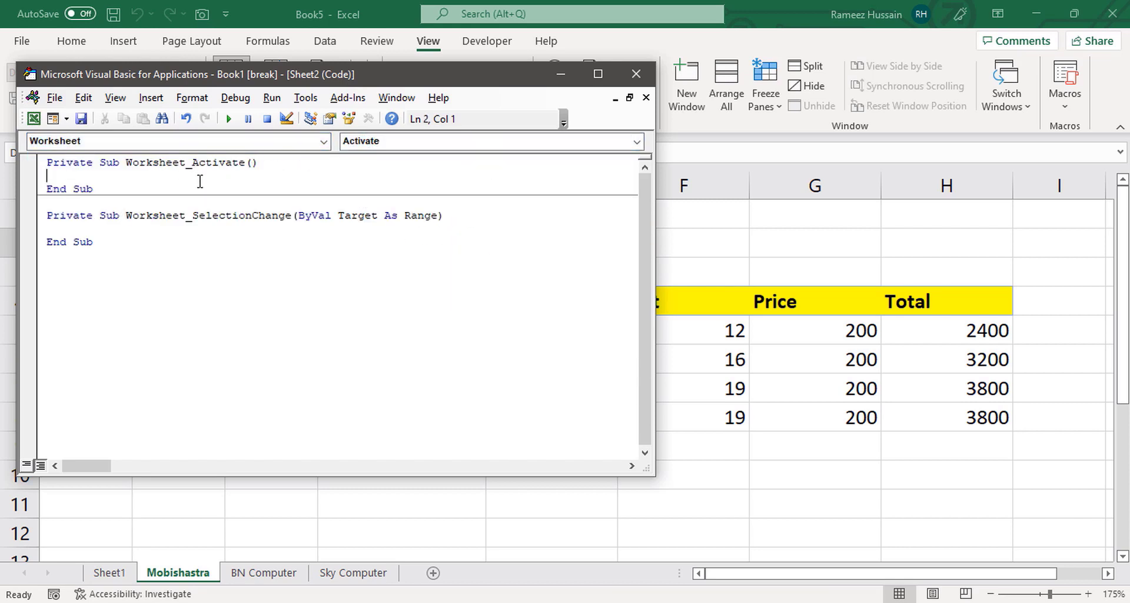
{"action": "type", "text": "Call Mobishastra"}
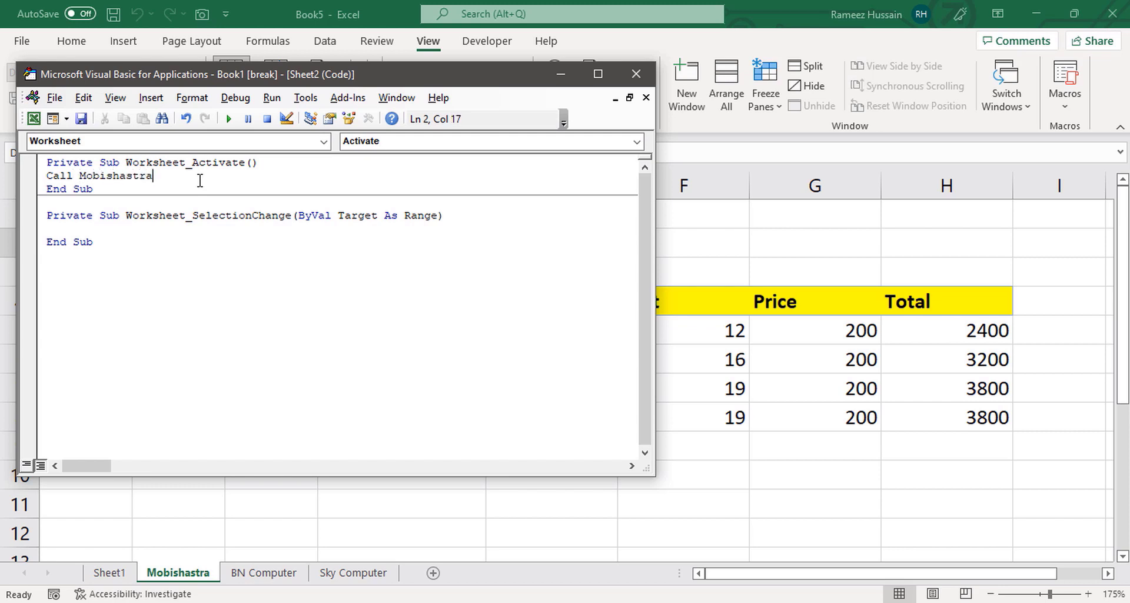
{"action": "left_click", "coordinate": [636, 74]}
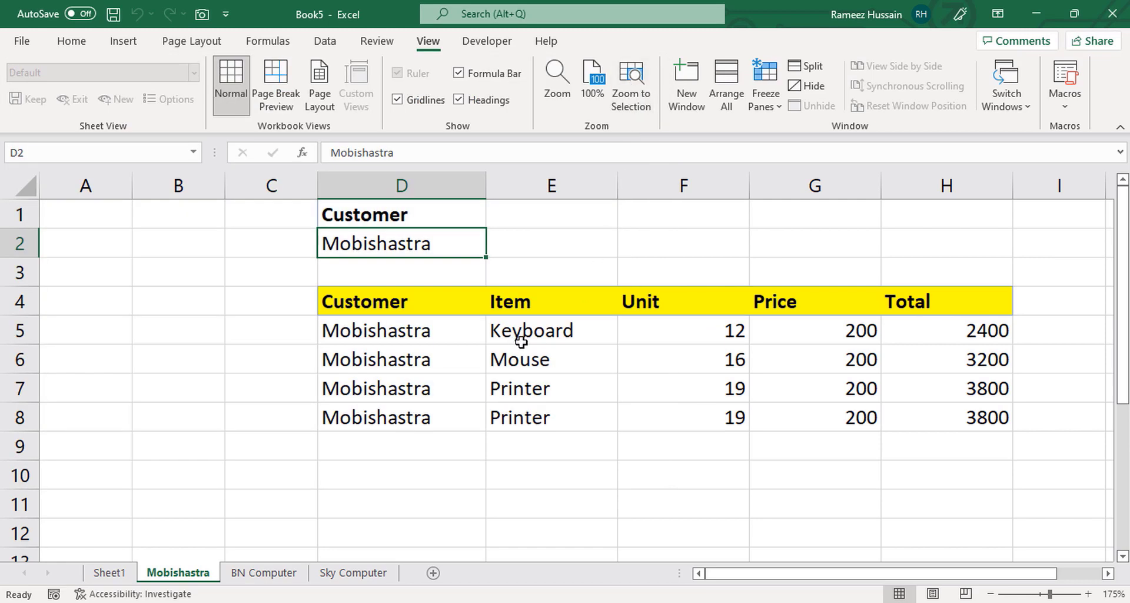
Step: Copy the Mobishastra Mouse sale in row 7 of Sheet1 to row 14, and activate the Mobishastra sheet to refresh its extracted sales
{"action": "left_click", "coordinate": [109, 572]}
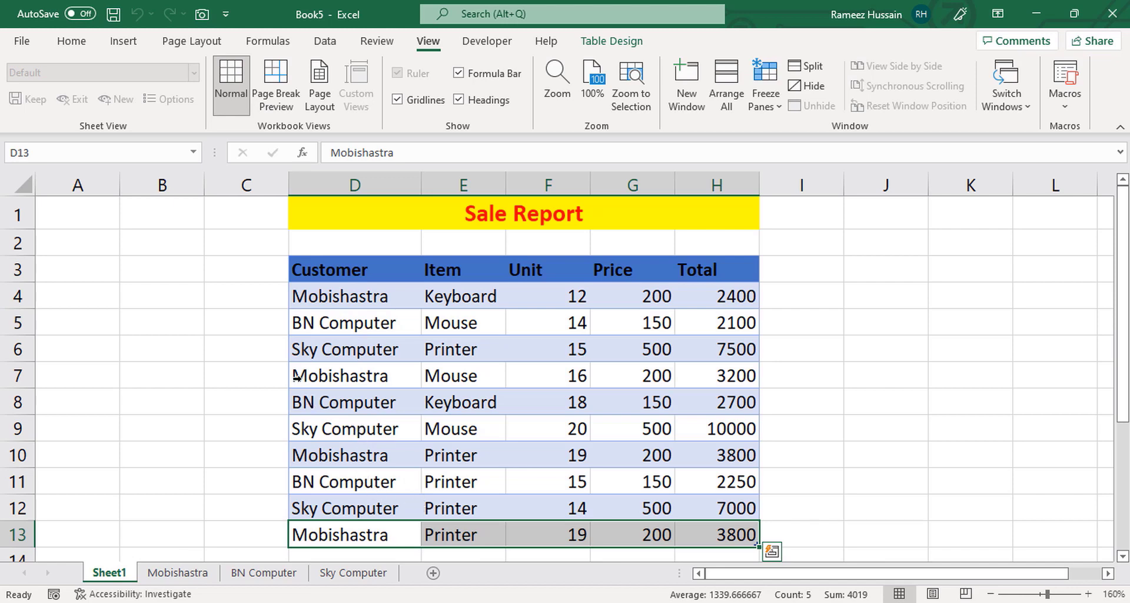
{"action": "left_click_drag", "start_coordinate": [296, 375], "coordinate": [618, 373]}
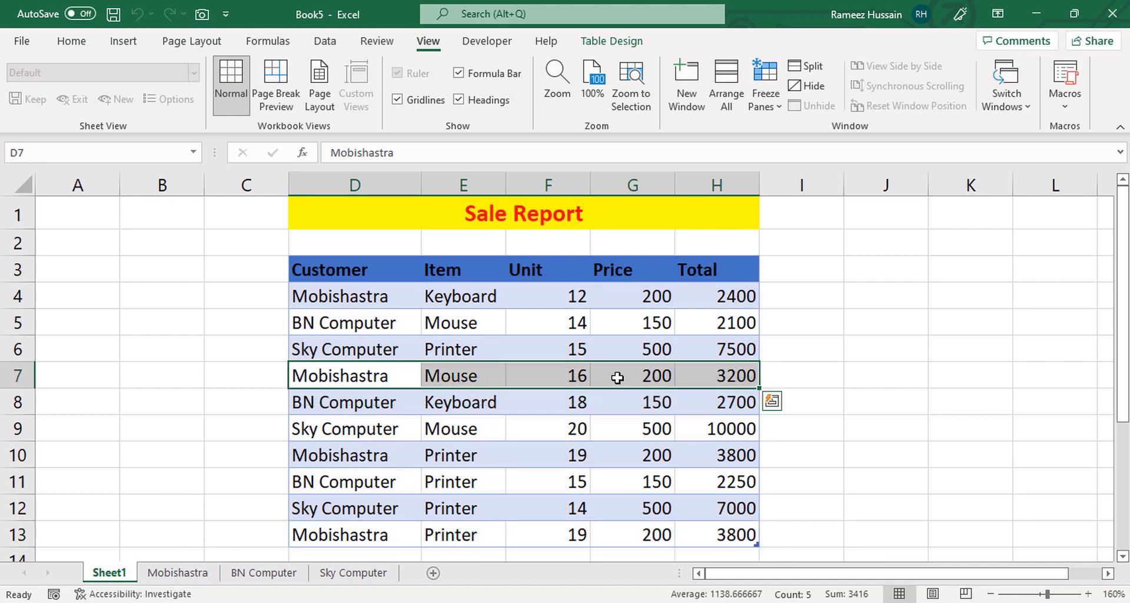
{"action": "key", "text": "ctrl+c"}
{"action": "scroll", "coordinate": [444, 383], "scroll_direction": "down", "scroll_amount": 1}
{"action": "scroll", "coordinate": [444, 384], "scroll_direction": "down", "scroll_amount": 1}
{"action": "left_click", "coordinate": [341, 390]}
{"action": "key", "text": "ctrl+v"}
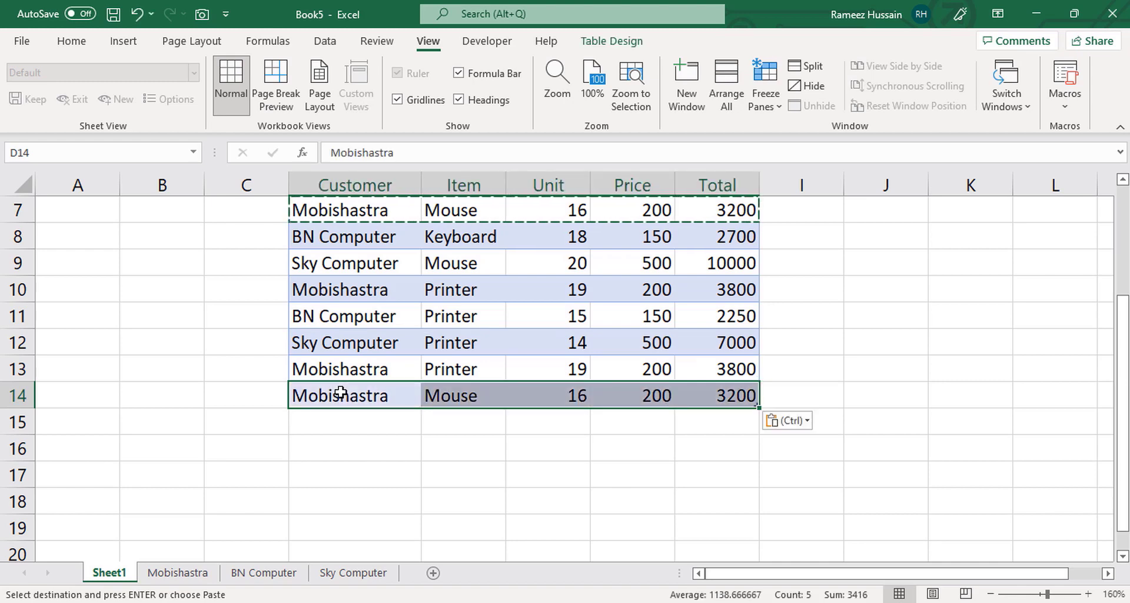
{"action": "key", "text": "Escape"}
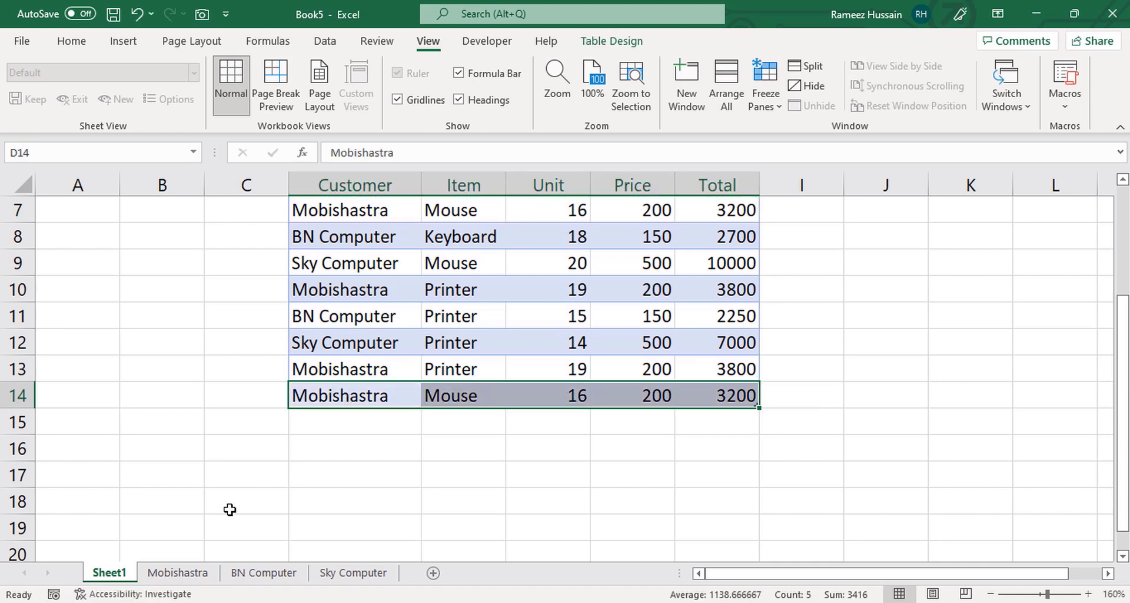
{"action": "left_click", "coordinate": [189, 573]}
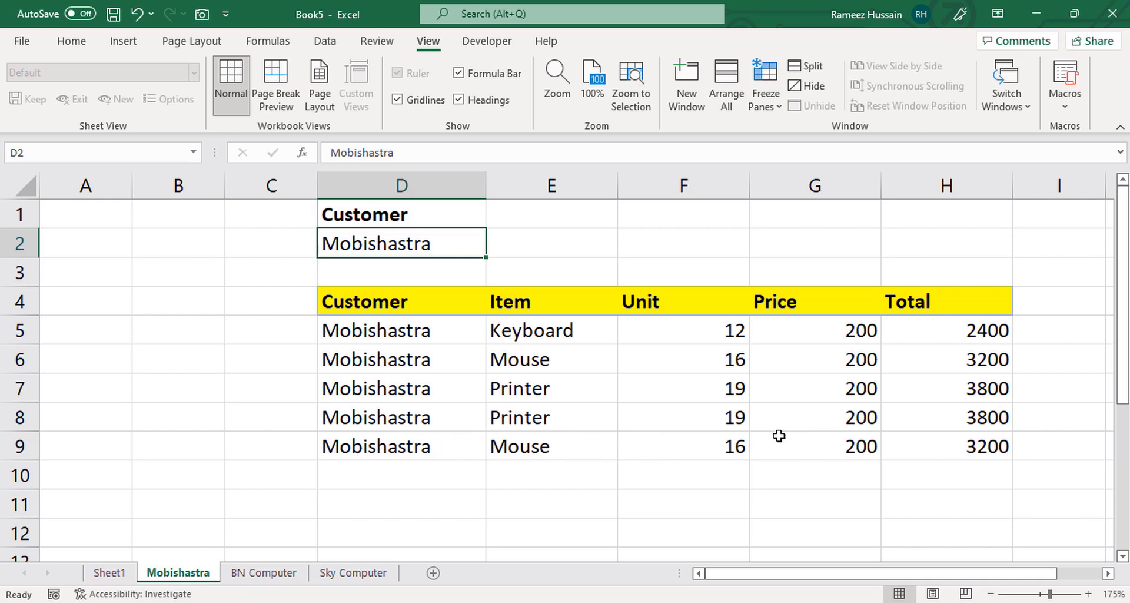
Step: Add a Worksheet Activate event procedure containing "Call BNComputer" to the BN Computer sheet's code, and close the code editor
{"action": "left_click", "coordinate": [272, 571]}
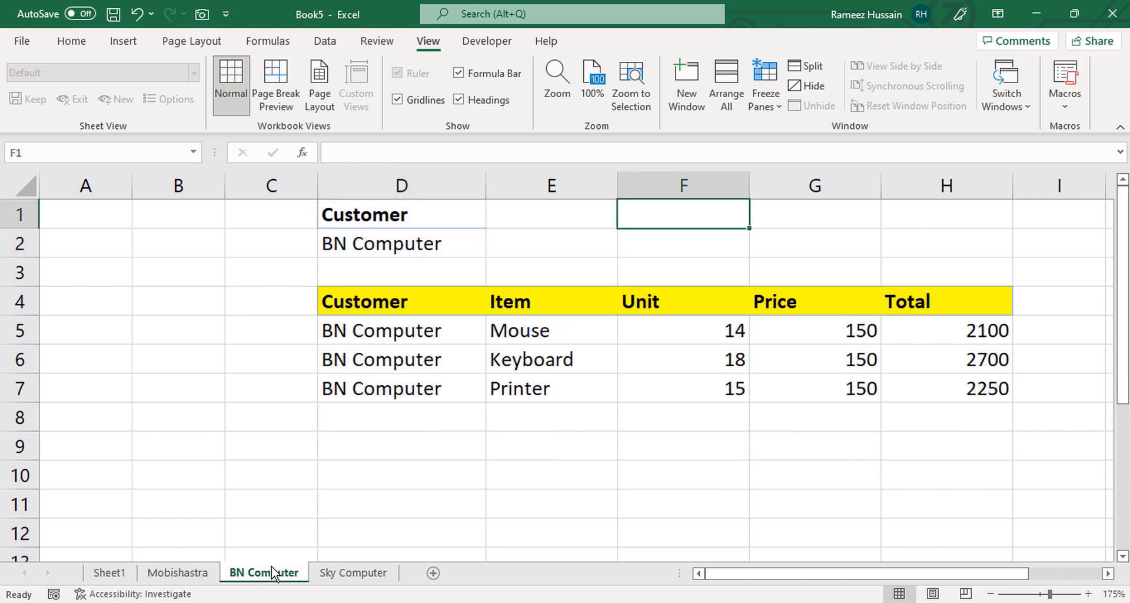
{"action": "right_click", "coordinate": [273, 571]}
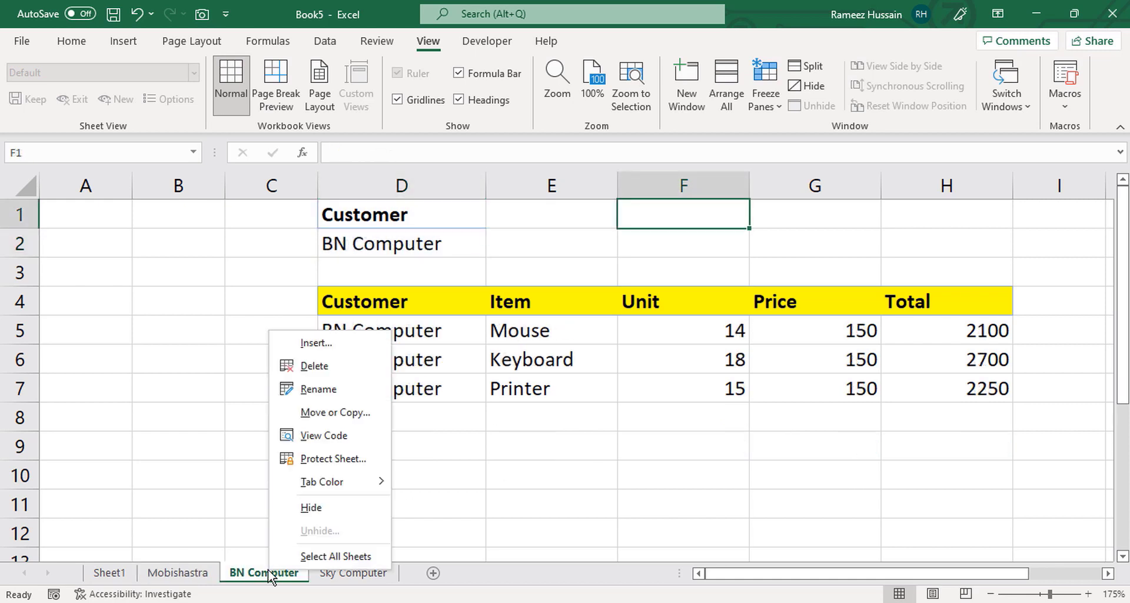
{"action": "left_click", "coordinate": [315, 443]}
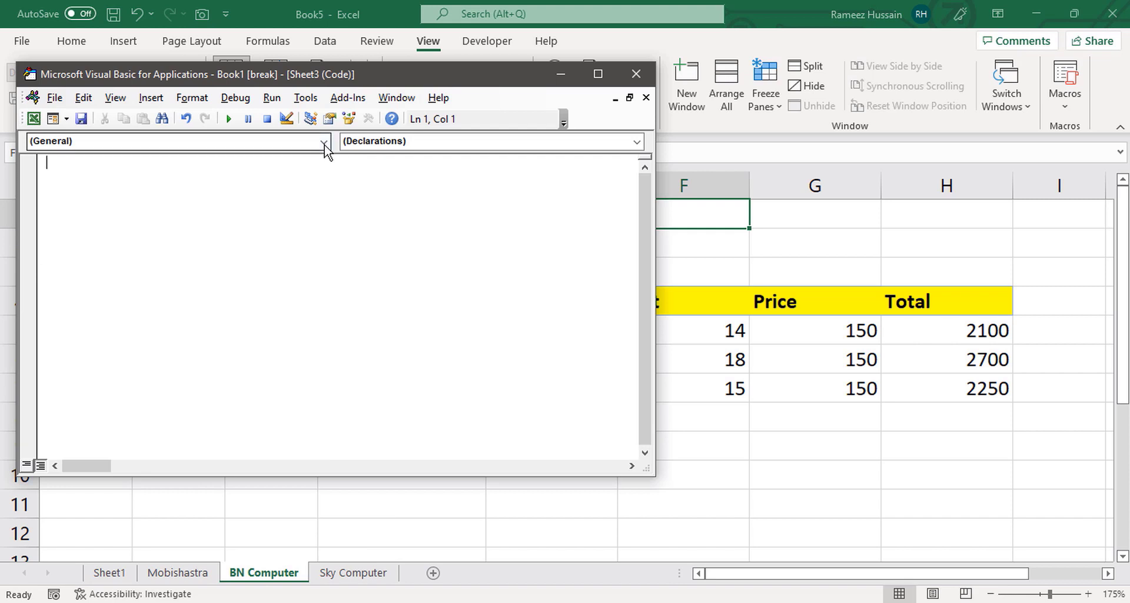
{"action": "left_click", "coordinate": [323, 141]}
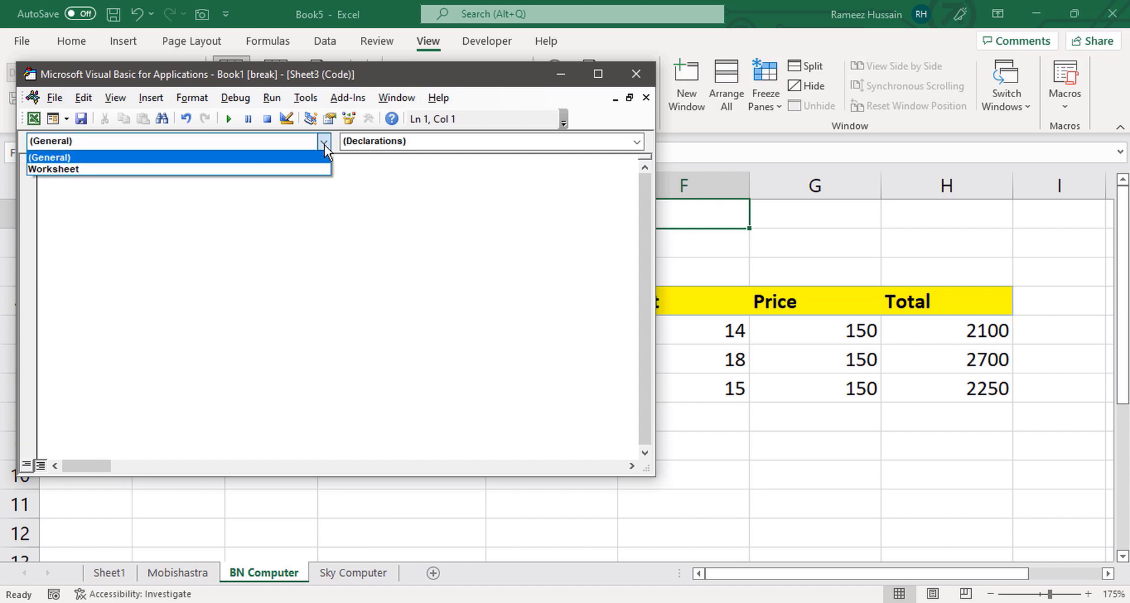
{"action": "left_click", "coordinate": [294, 169]}
{"action": "left_click", "coordinate": [429, 143]}
{"action": "left_click", "coordinate": [423, 156]}
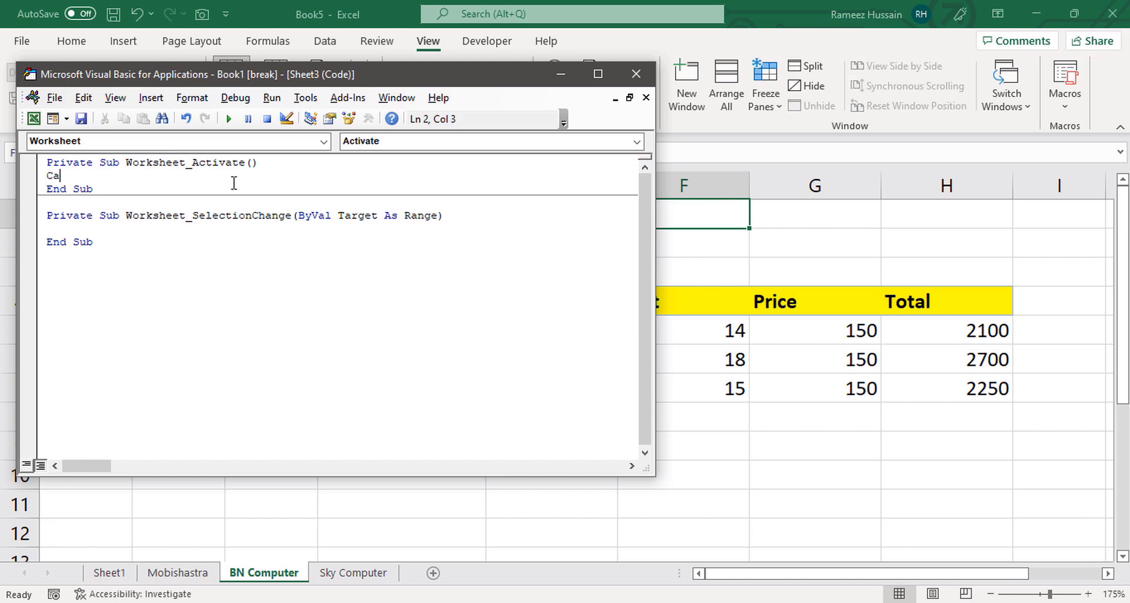
{"action": "type", "text": "Call BNComputer"}
{"action": "left_click", "coordinate": [636, 75]}
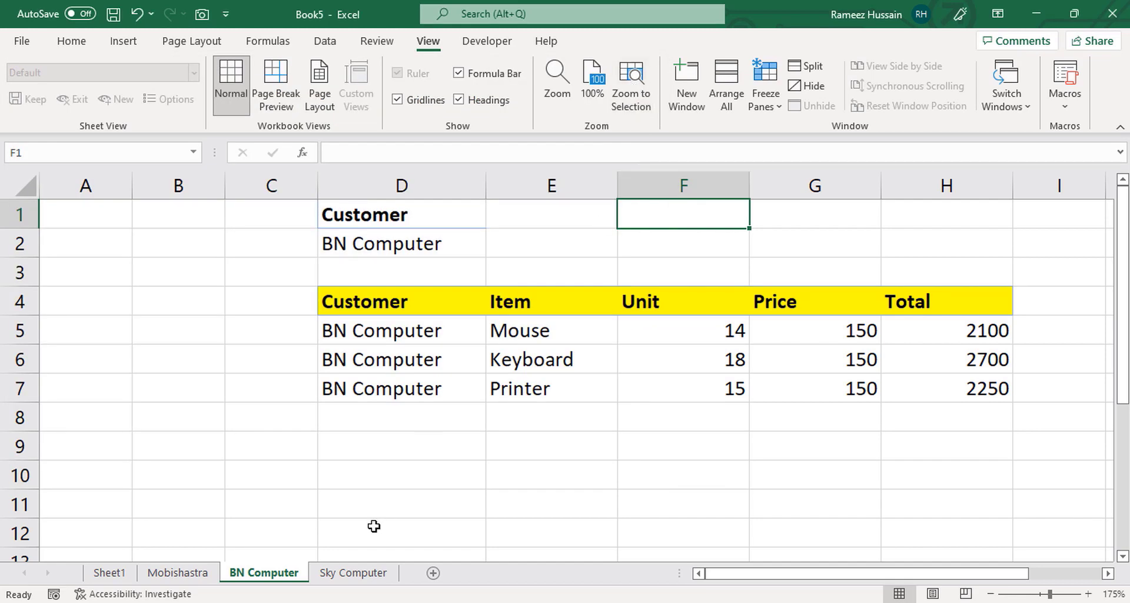
Step: Add a Worksheet Activate event procedure containing "Call SkyComputer" to the Sky Computer sheet's code, and close the code editor
{"action": "left_click", "coordinate": [341, 568]}
{"action": "right_click", "coordinate": [341, 569]}
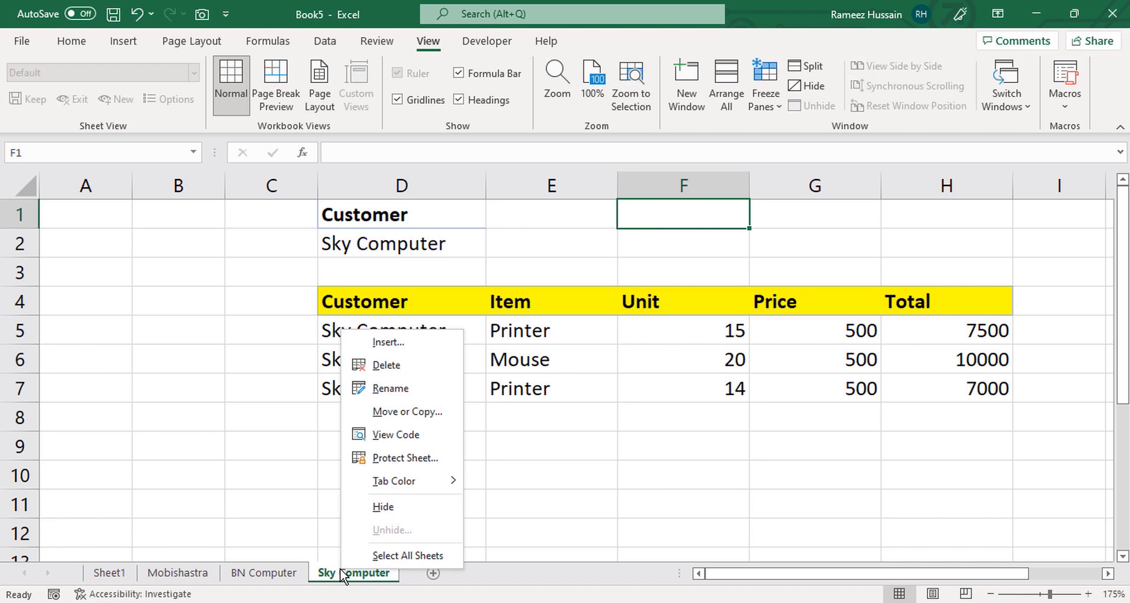
{"action": "left_click", "coordinate": [389, 433]}
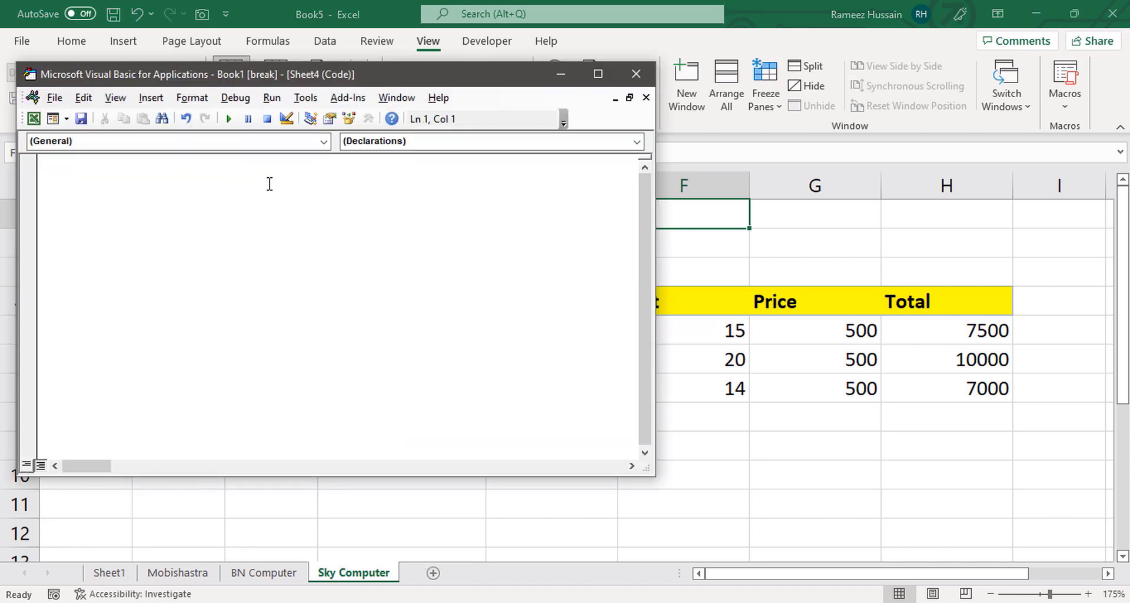
{"action": "left_click", "coordinate": [312, 143]}
{"action": "left_click", "coordinate": [300, 168]}
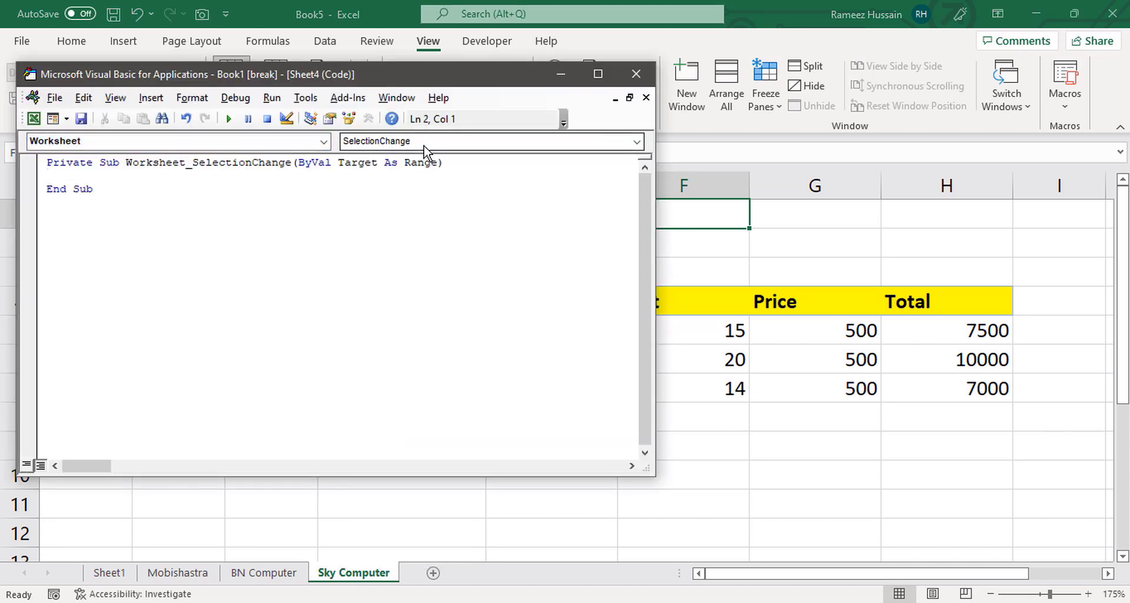
{"action": "left_click", "coordinate": [465, 142]}
{"action": "left_click", "coordinate": [412, 158]}
{"action": "type", "text": "C"}
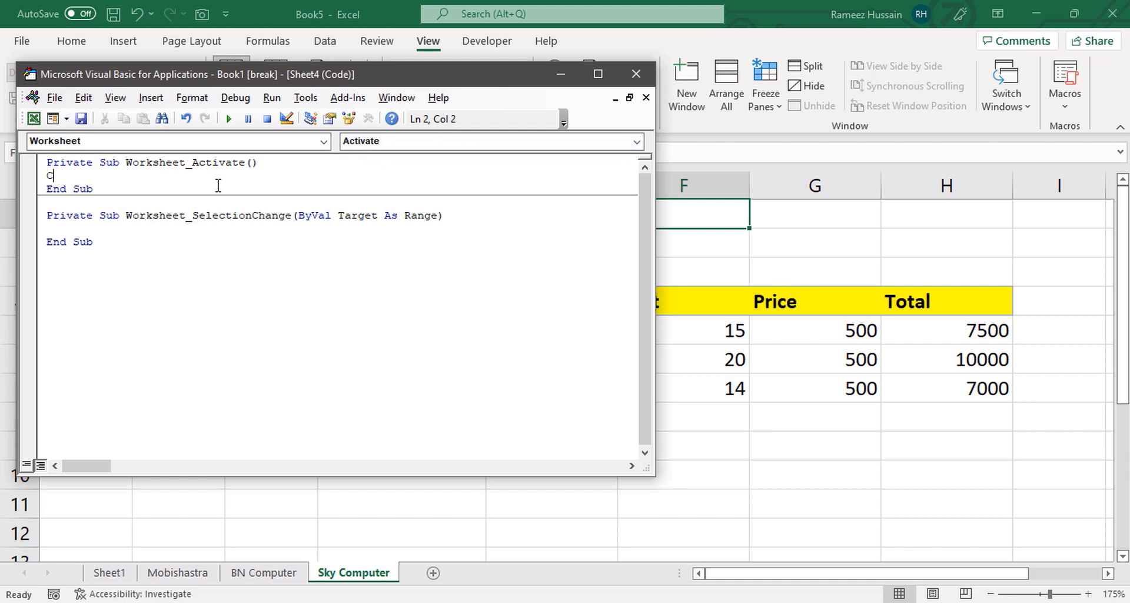
{"action": "type", "text": "all SkyComputer"}
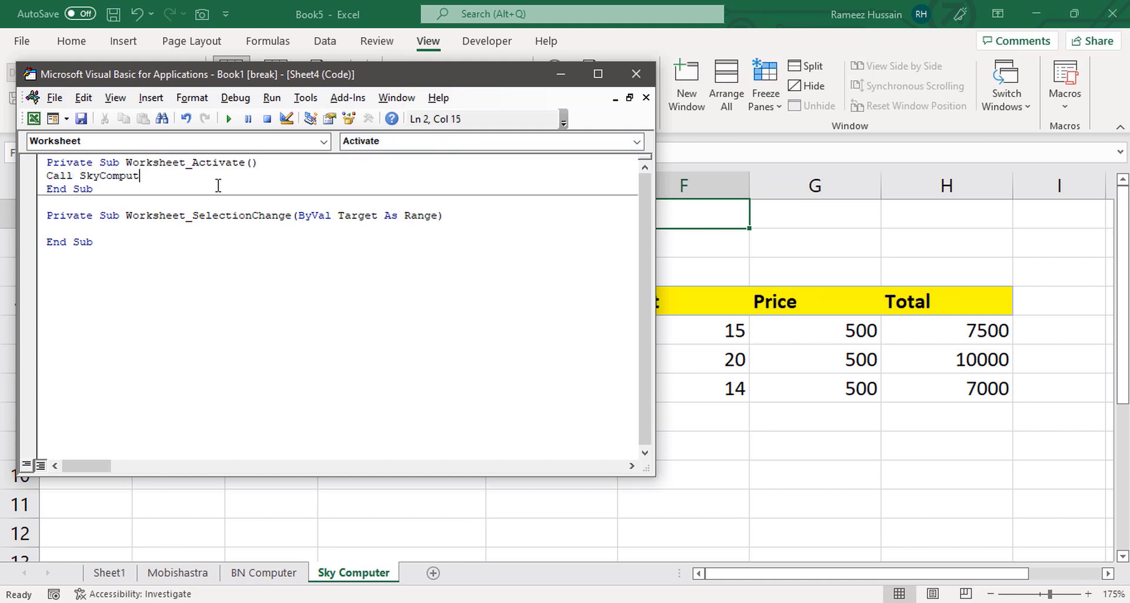
{"action": "left_click", "coordinate": [645, 74]}
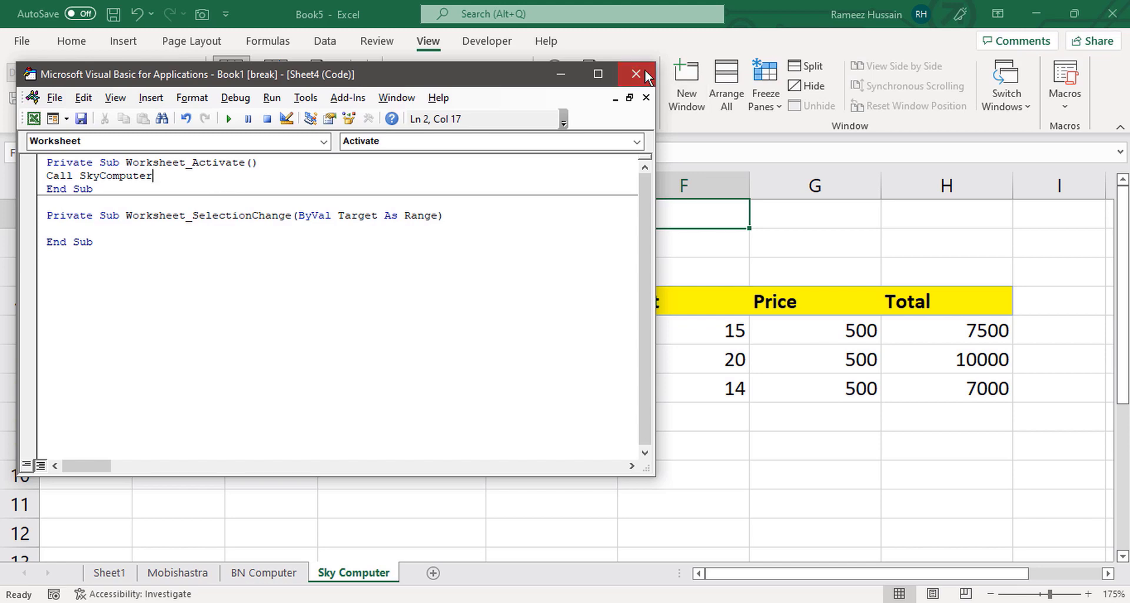
Step: Copy the BN Computer Printer sale in row 11 of Sheet1 to row 15, and activate the BN Computer sheet to refresh its extraction
{"action": "left_click", "coordinate": [126, 573]}
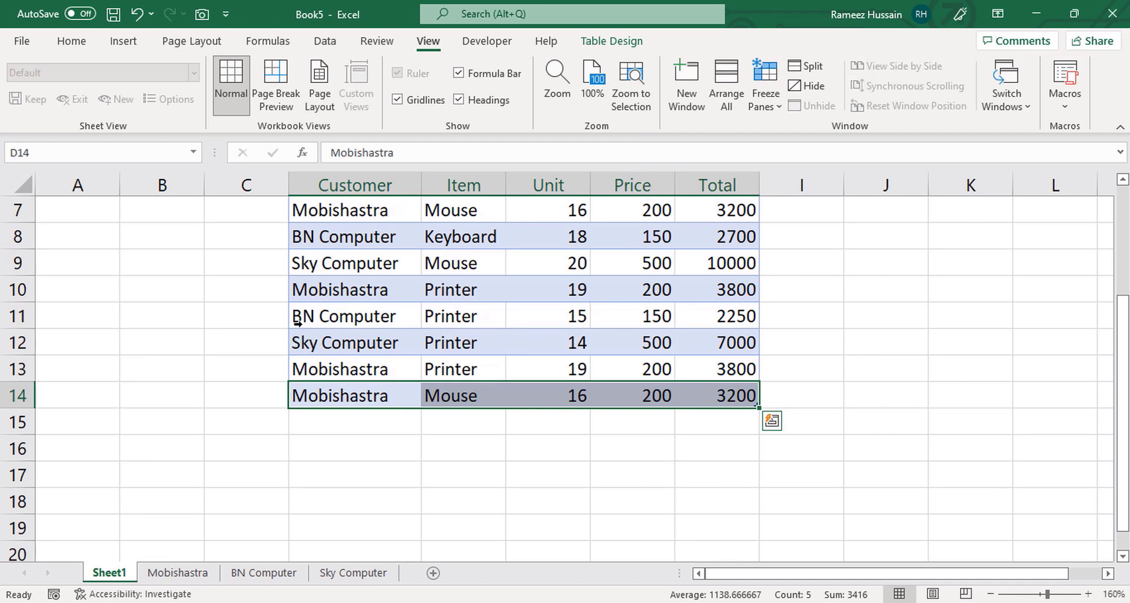
{"action": "left_click_drag", "start_coordinate": [313, 316], "coordinate": [687, 317]}
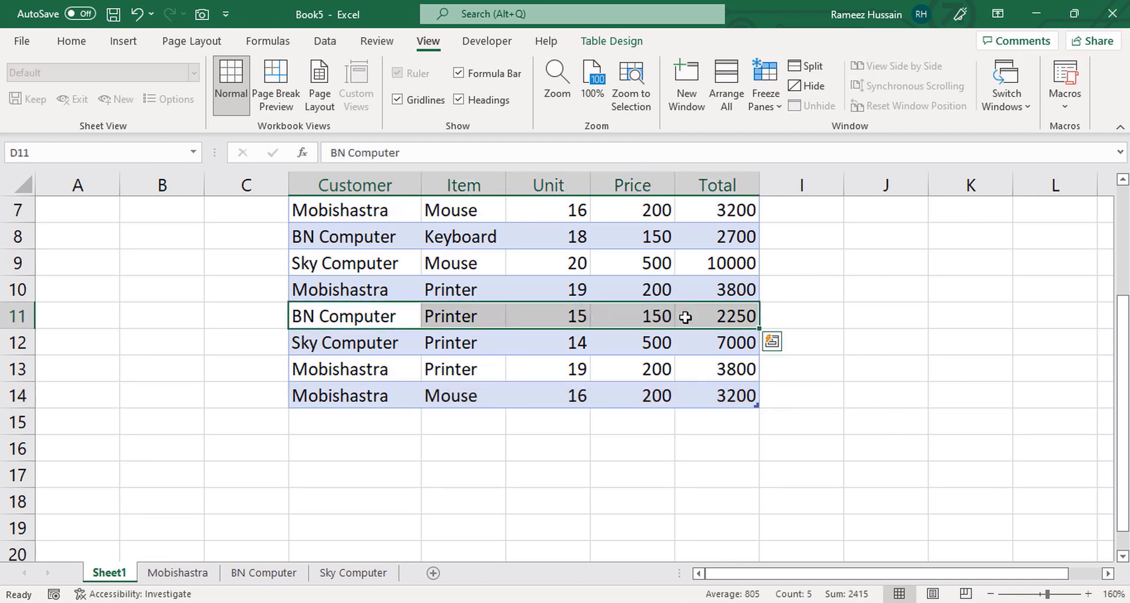
{"action": "key", "text": "ctrl+c"}
{"action": "left_click", "coordinate": [373, 421]}
{"action": "key", "text": "ctrl+v"}
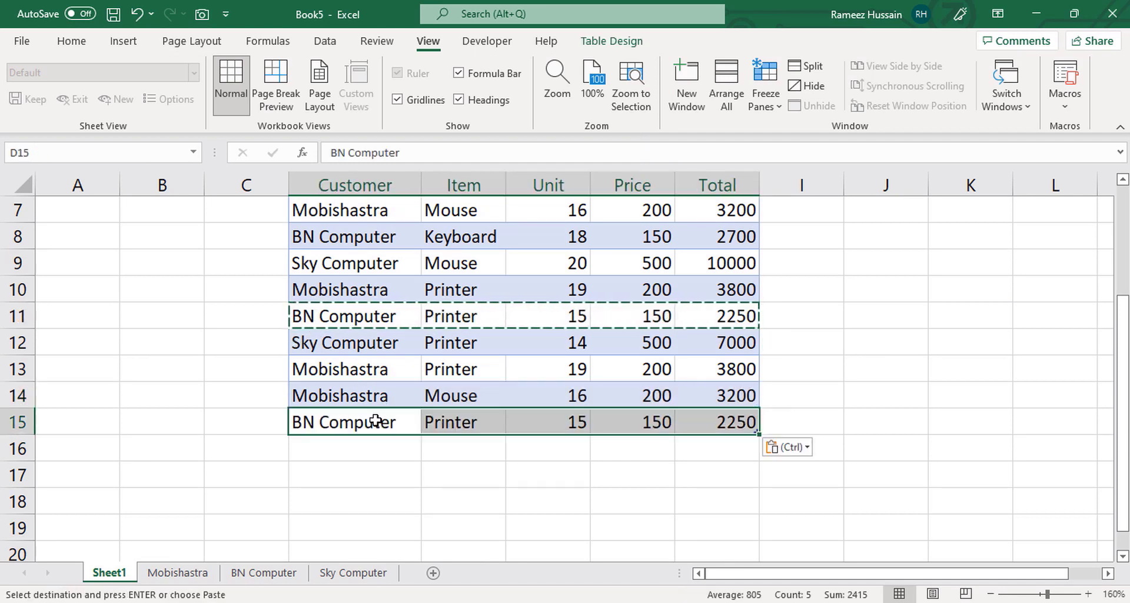
{"action": "key", "text": "Escape"}
{"action": "left_click", "coordinate": [203, 581]}
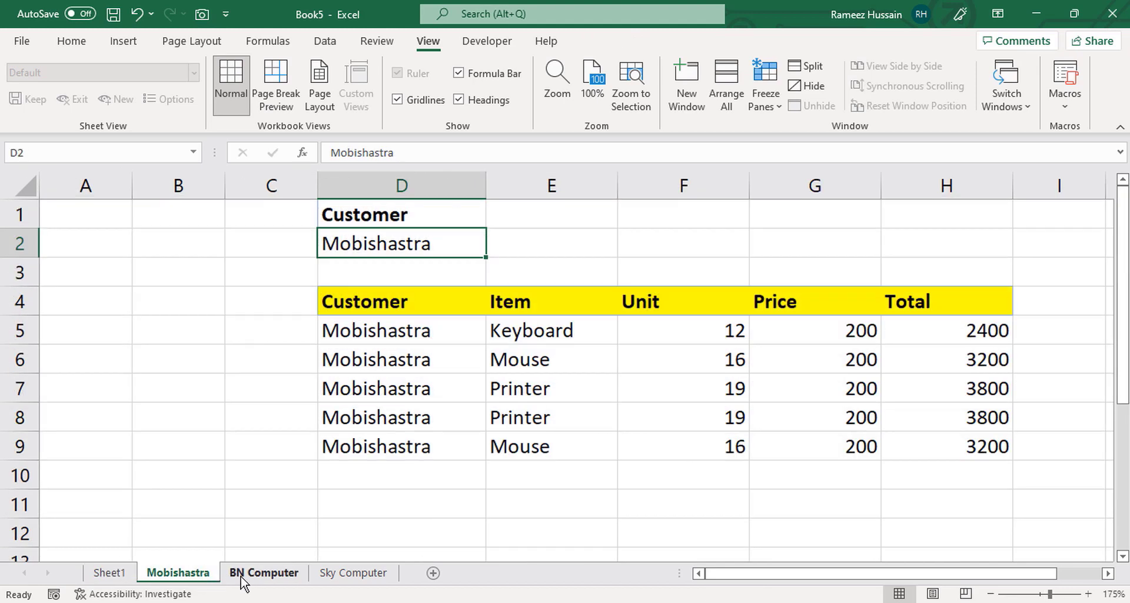
{"action": "left_click", "coordinate": [242, 581]}
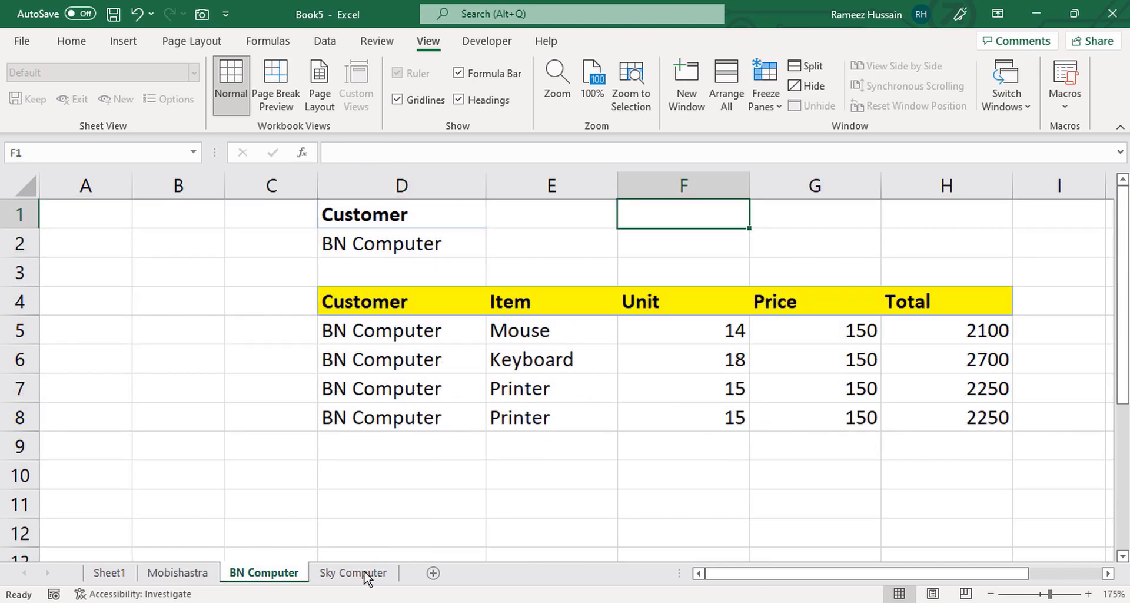
Step: Copy the Sky Computer Printer sale in row 12 of Sheet1 to row 16, and activate the Sky Computer sheet to refresh its extraction
{"action": "left_click", "coordinate": [112, 572]}
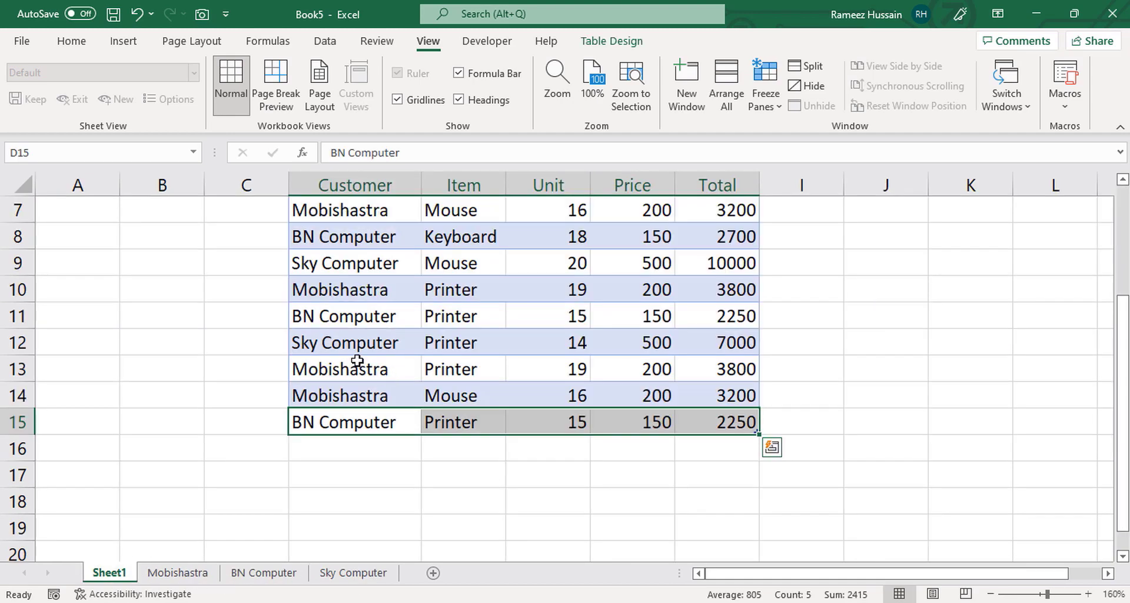
{"action": "left_click_drag", "start_coordinate": [335, 340], "coordinate": [714, 336]}
{"action": "key", "text": "ctrl+c"}
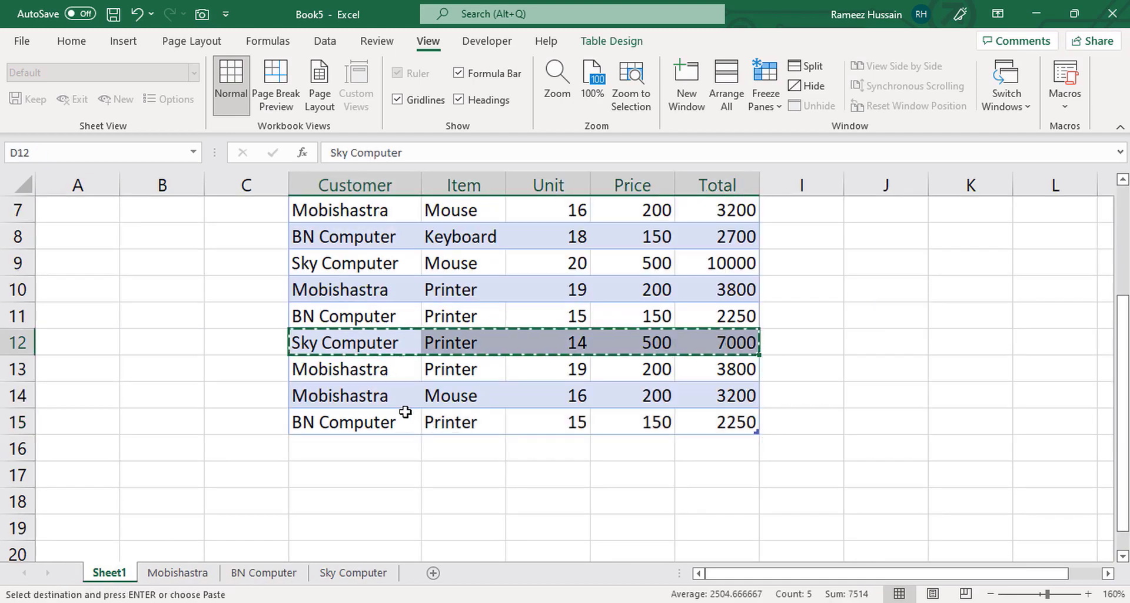
{"action": "left_click", "coordinate": [351, 438]}
{"action": "key", "text": "Return"}
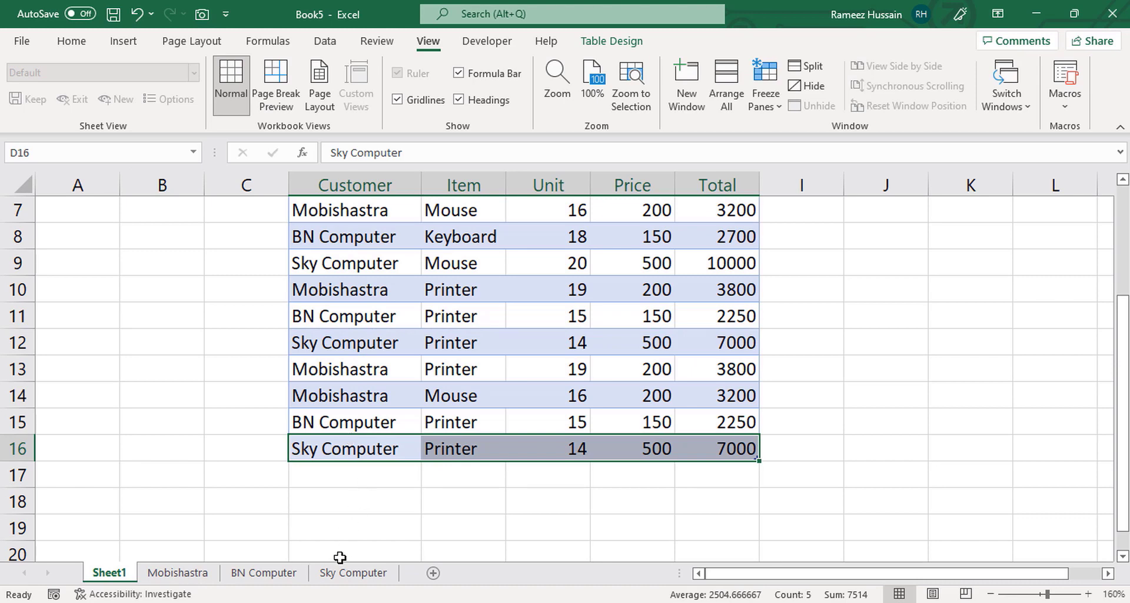
{"action": "left_click", "coordinate": [294, 572]}
{"action": "left_click", "coordinate": [354, 572]}
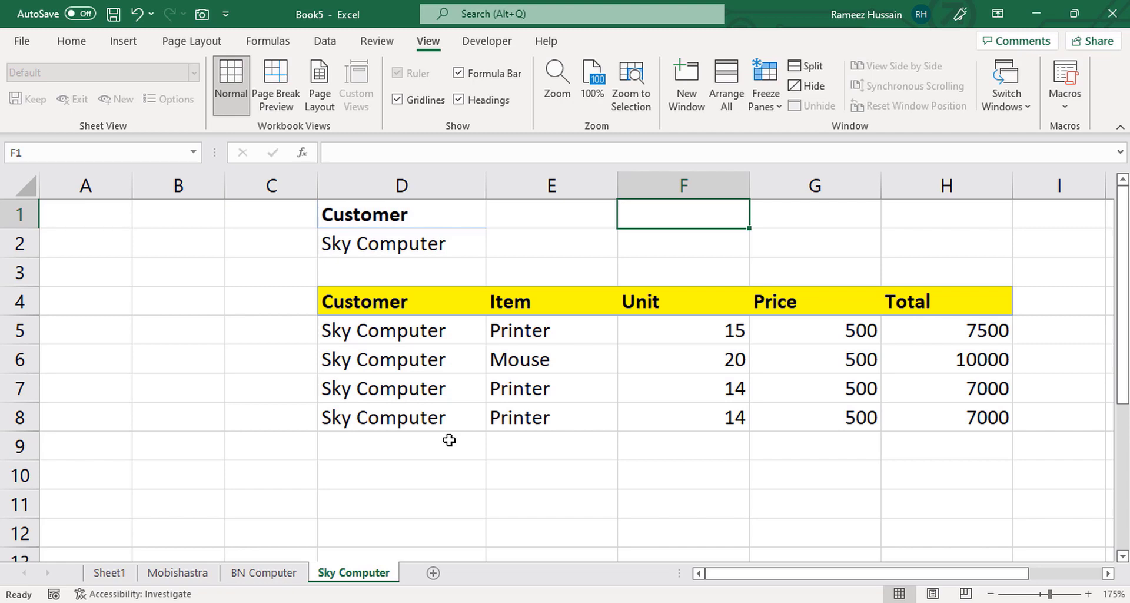
Step: Review the Sky Computer, Mobishastra and BN Computer sheets against the sales table on Sheet1
{"action": "left_click", "coordinate": [104, 573]}
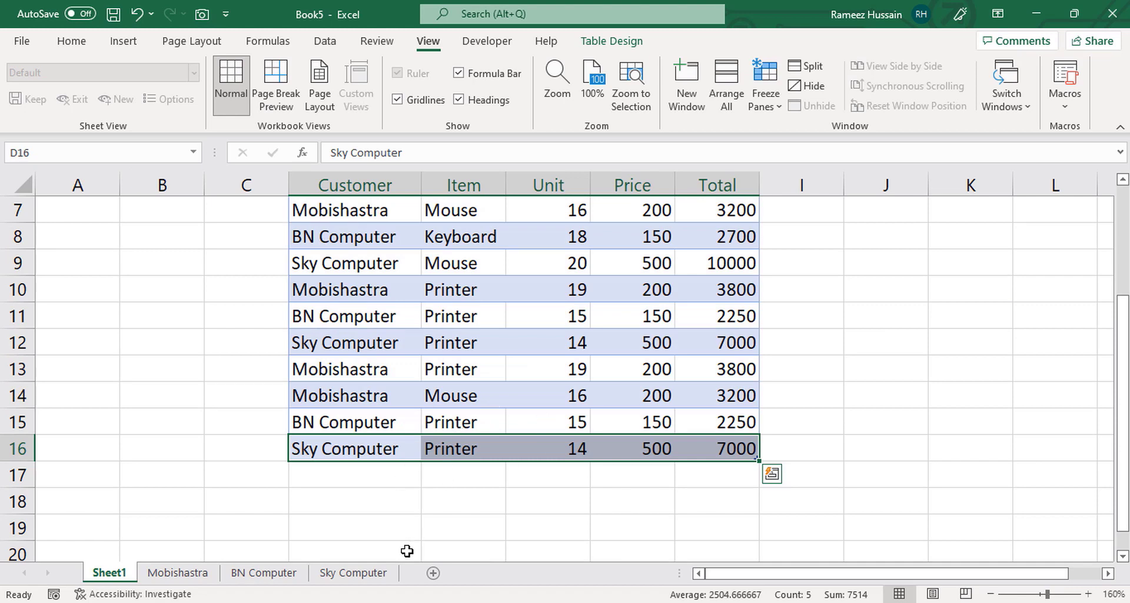
{"action": "left_click", "coordinate": [347, 573]}
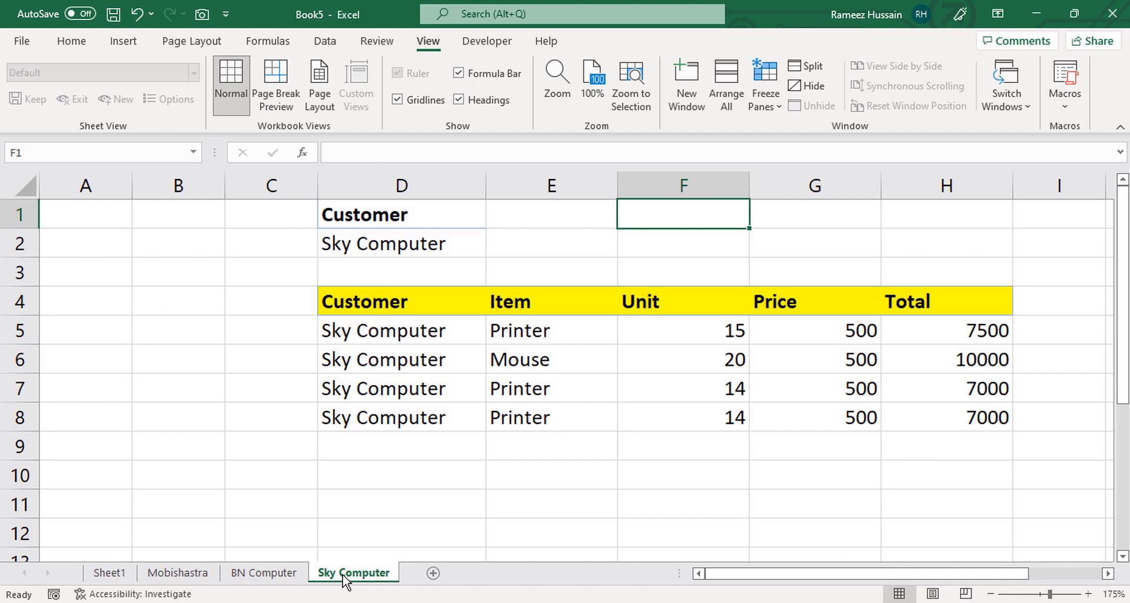
{"action": "left_click", "coordinate": [182, 574]}
{"action": "left_click", "coordinate": [259, 574]}
{"action": "left_click", "coordinate": [109, 572]}
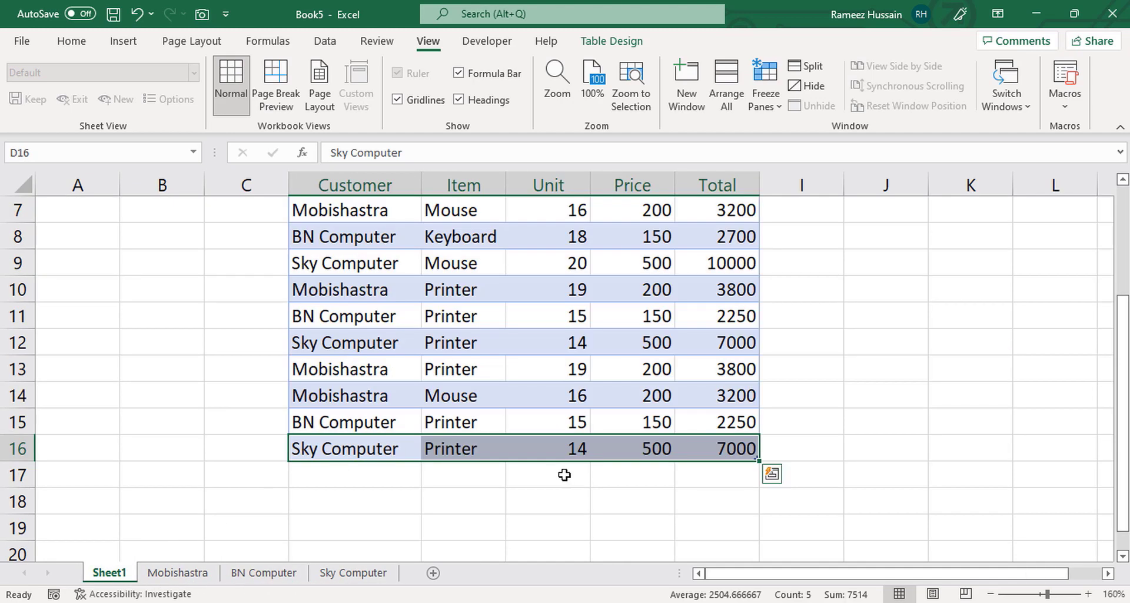
{"action": "scroll", "coordinate": [555, 368], "scroll_direction": "up", "scroll_amount": 2}
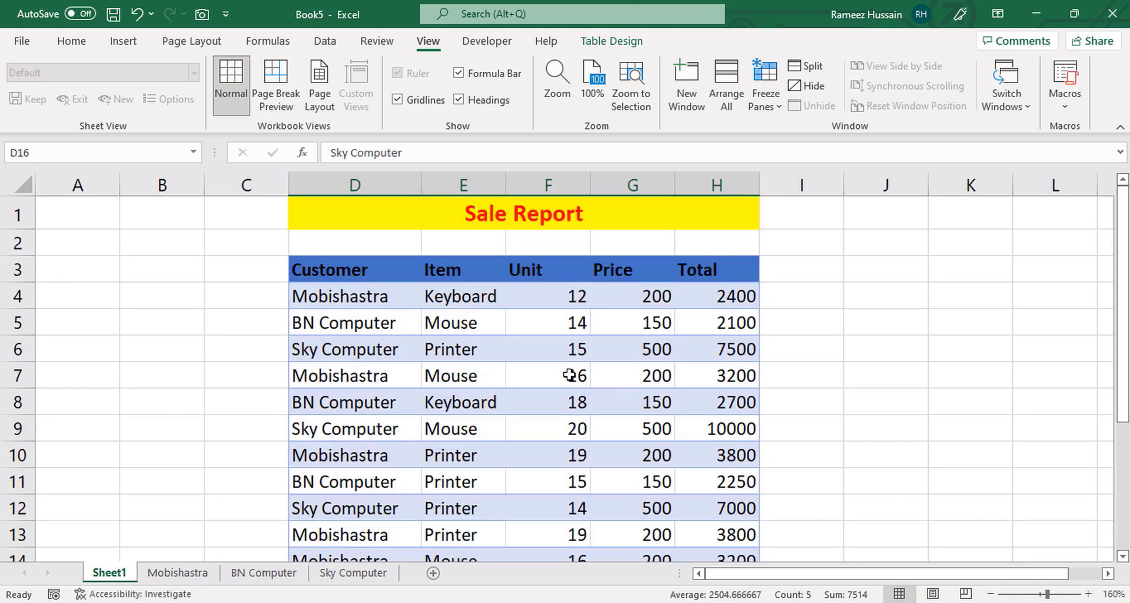